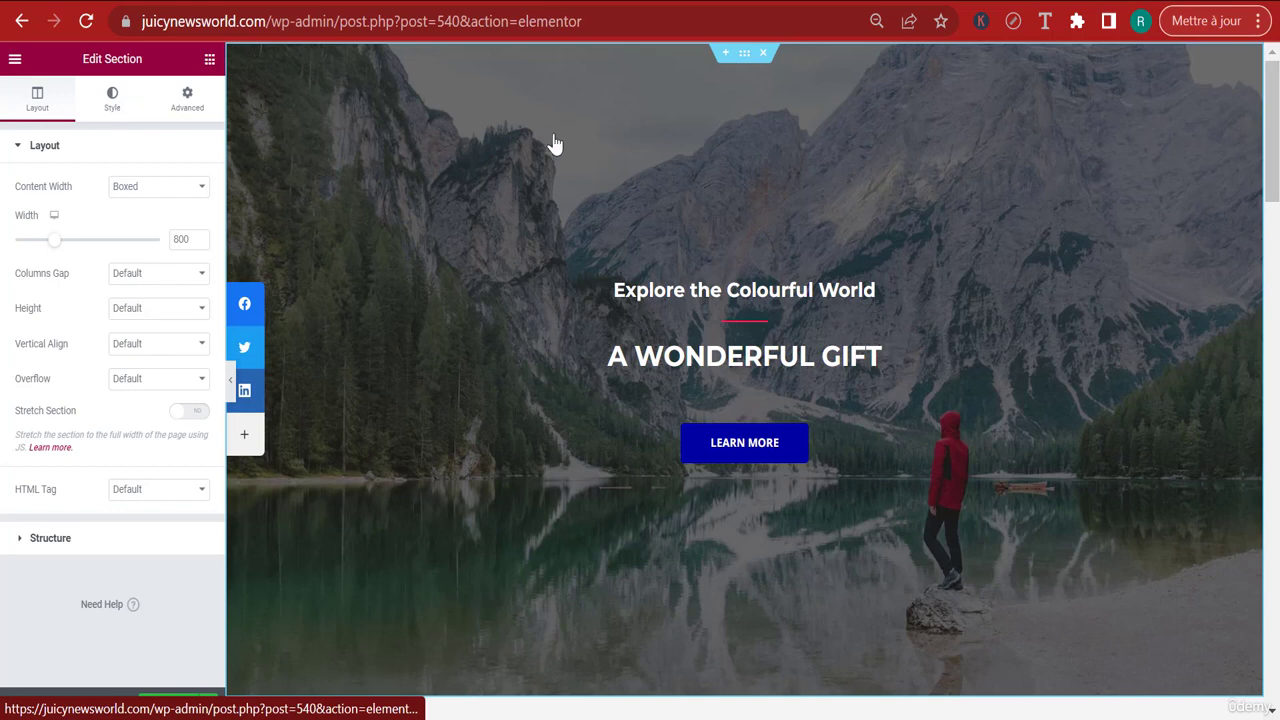
Open the hero section's background image in the media library to check its pixel dimensions.
{"action": "left_click", "coordinate": [112, 98]}
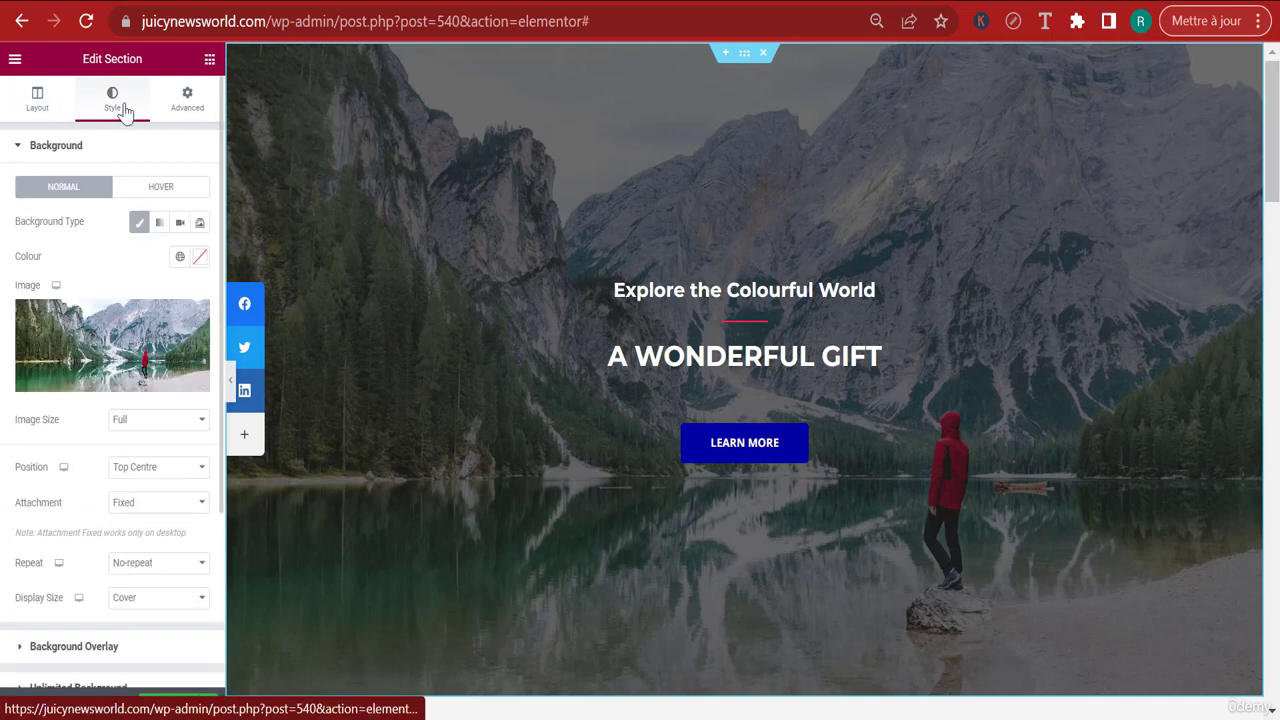
{"action": "left_click", "coordinate": [125, 363]}
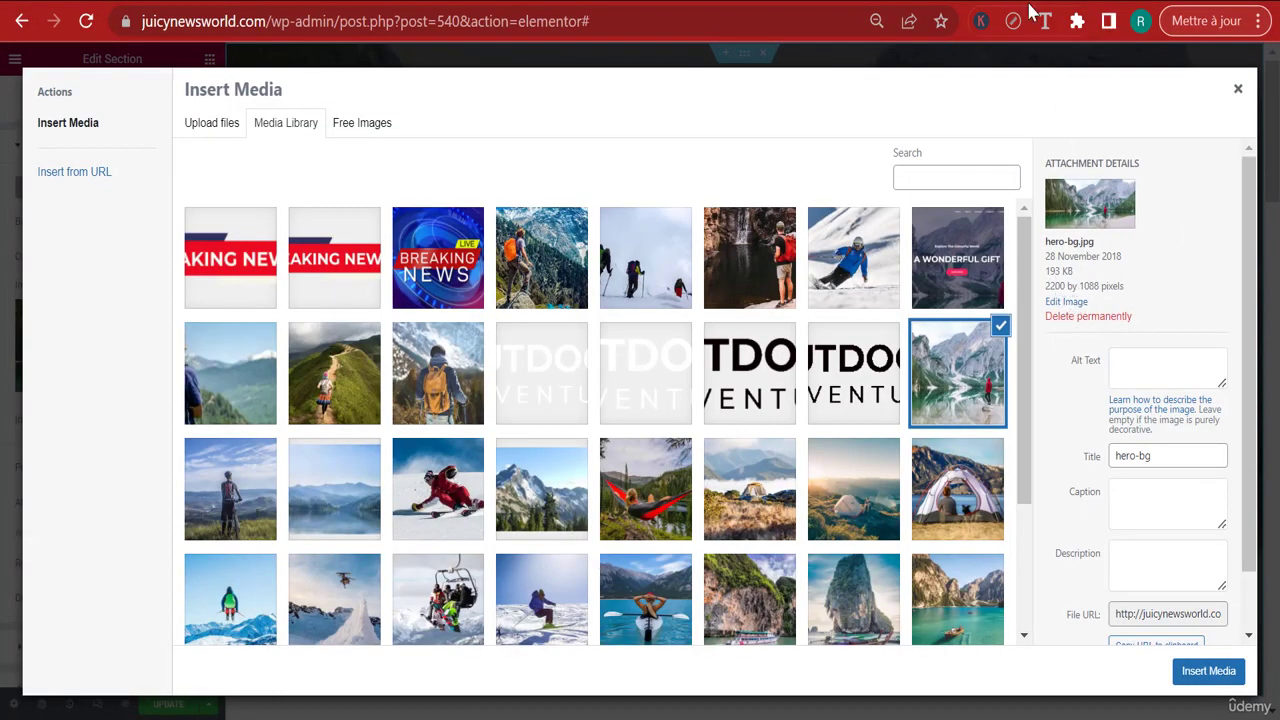
Open canva.com in a new browser tab.
{"action": "key", "text": "ctrl+t"}
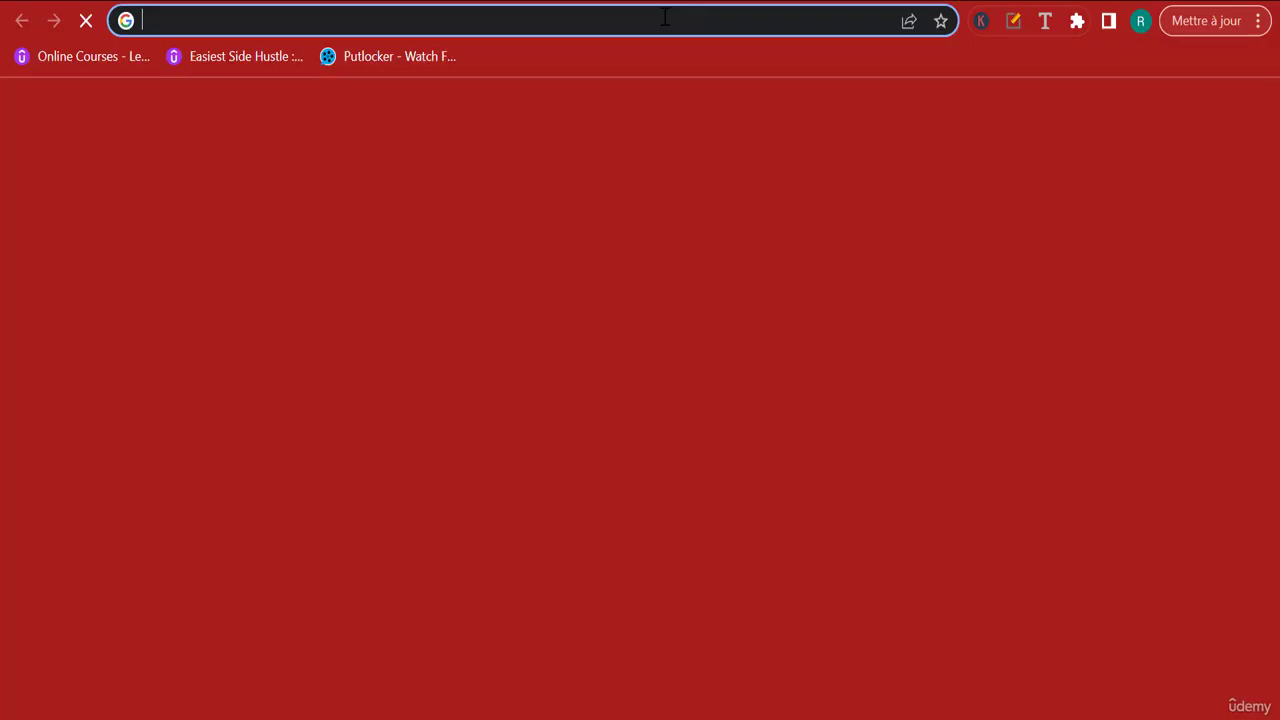
{"action": "left_click", "coordinate": [665, 17]}
{"action": "type", "text": "canva.com"}
{"action": "key", "text": "Return"}
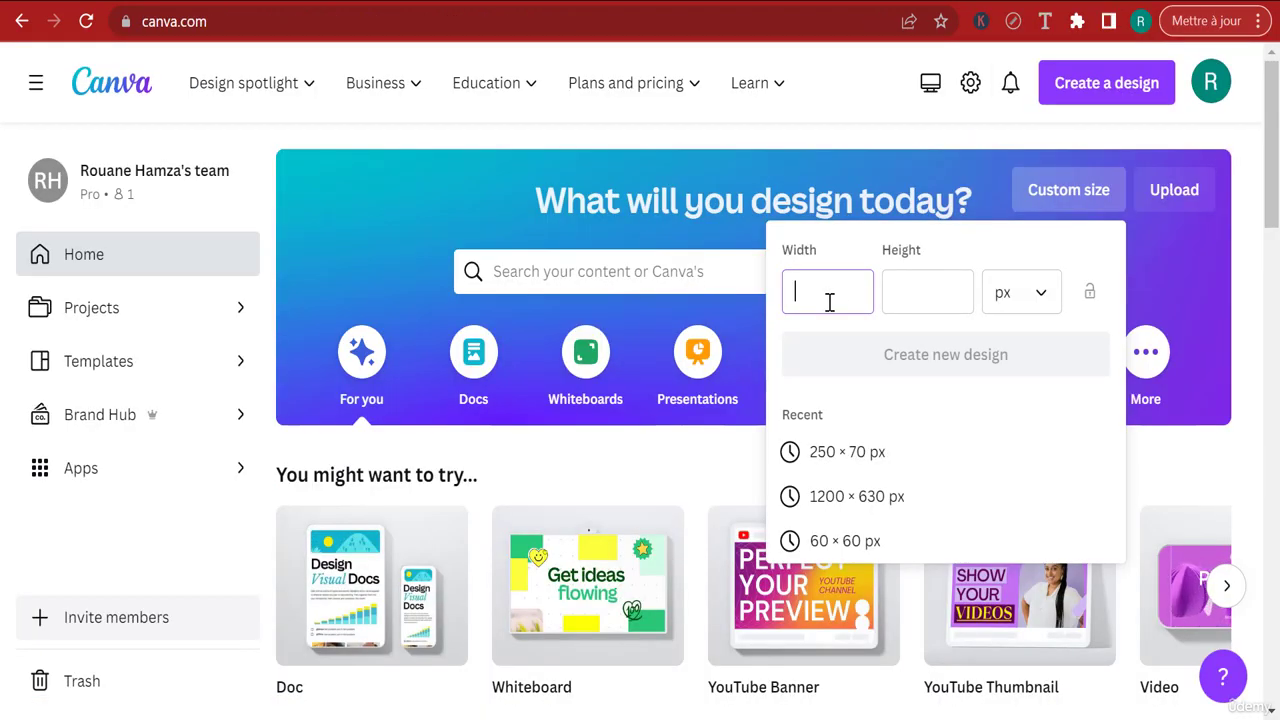
Create a blank custom-size Canva design 2200 px wide and 1088 px high.
{"action": "type", "text": "2200"}
{"action": "key", "text": "Tab"}
{"action": "type", "text": "1088"}
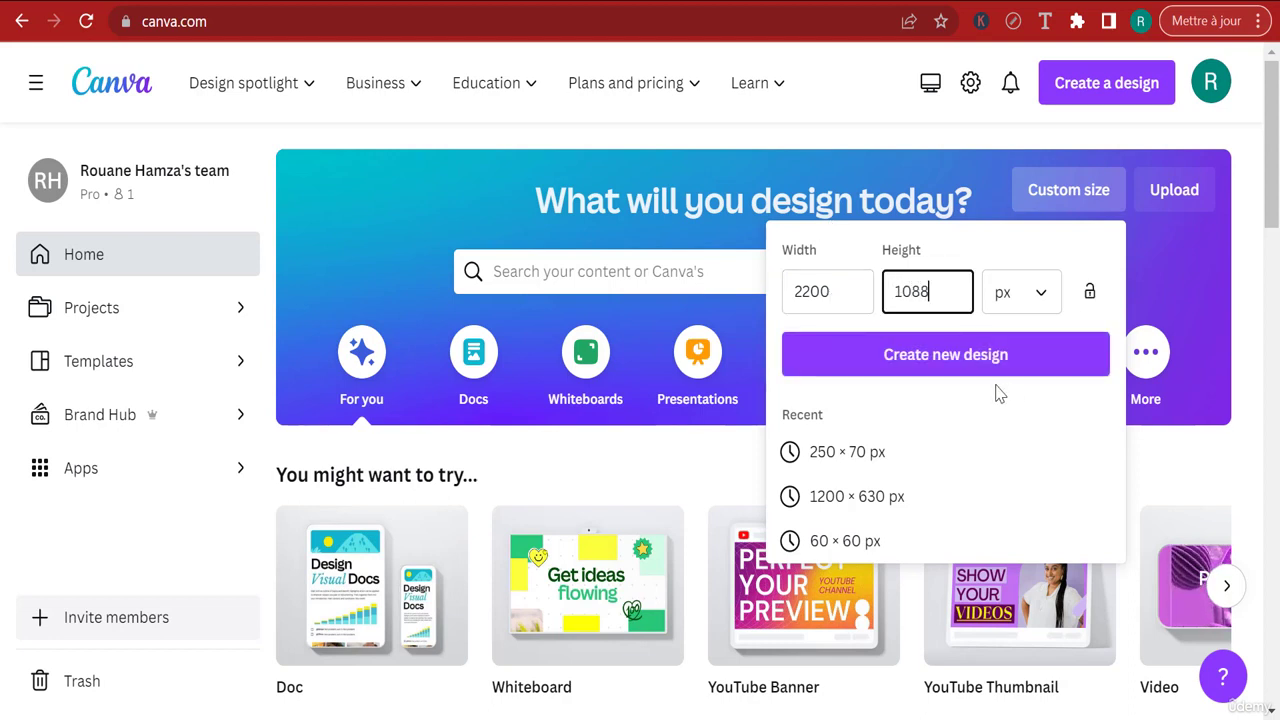
{"action": "left_click", "coordinate": [903, 354]}
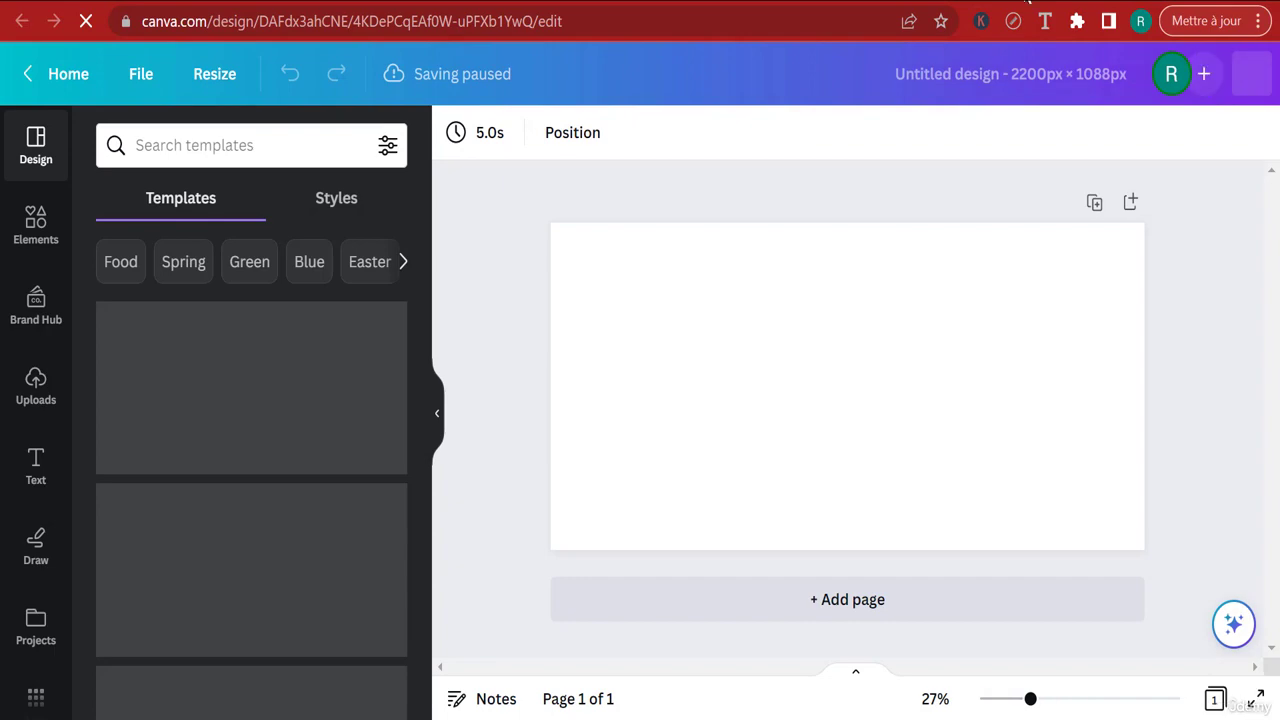
In a new browser tab, search Google for "unsplash" and open the Unsplash website.
{"action": "key", "text": "ctrl+t"}
{"action": "type", "text": "g"}
{"action": "key", "text": "Return"}
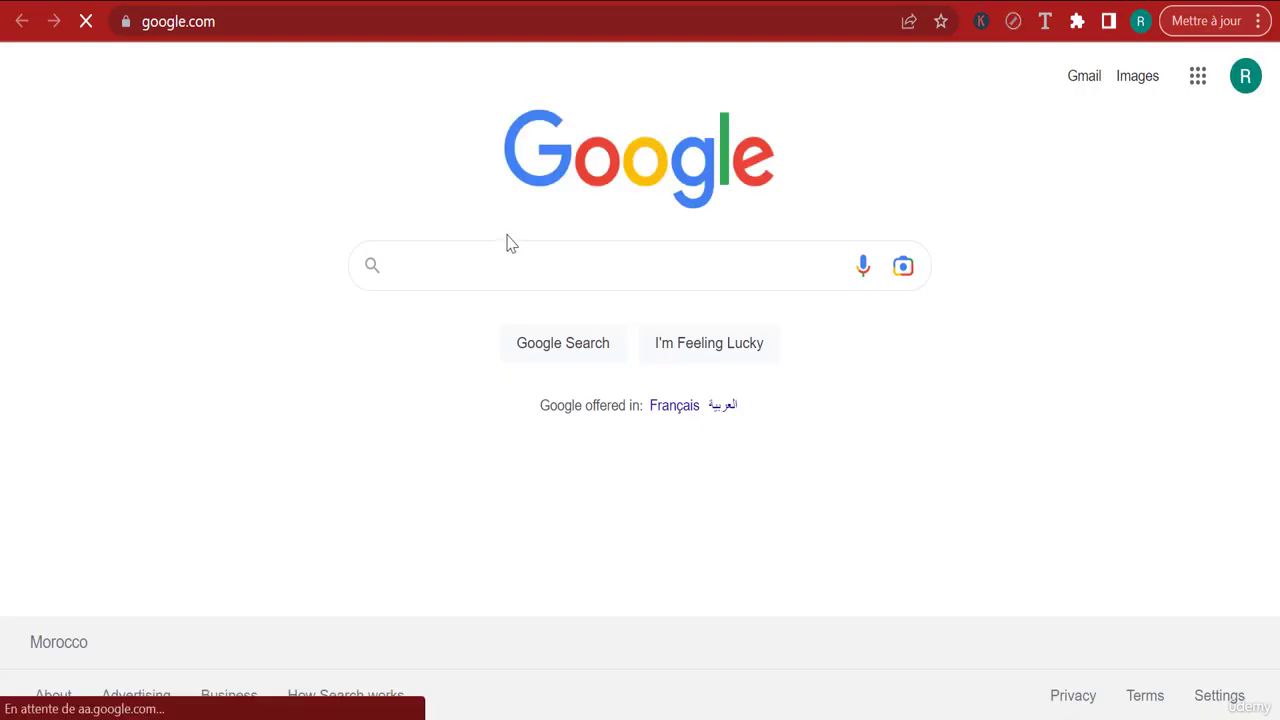
{"action": "left_click", "coordinate": [499, 265]}
{"action": "type", "text": "unsp"}
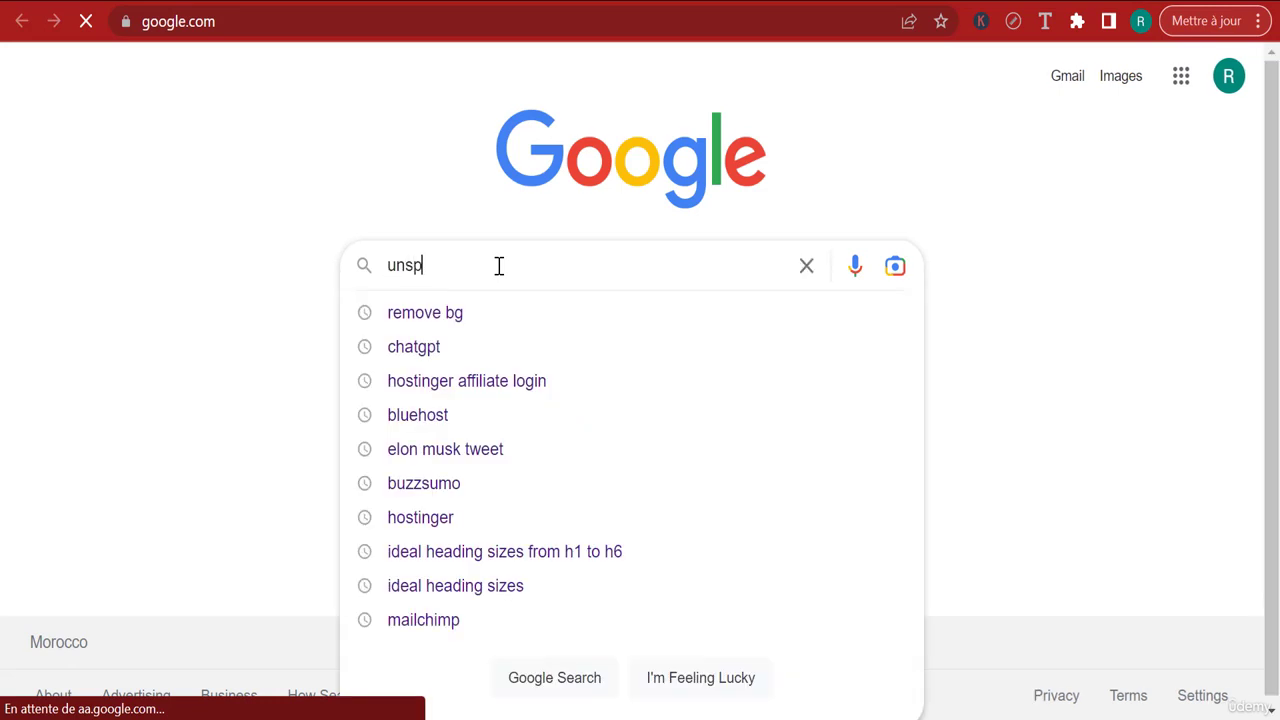
{"action": "type", "text": "lash"}
{"action": "key", "text": "Return"}
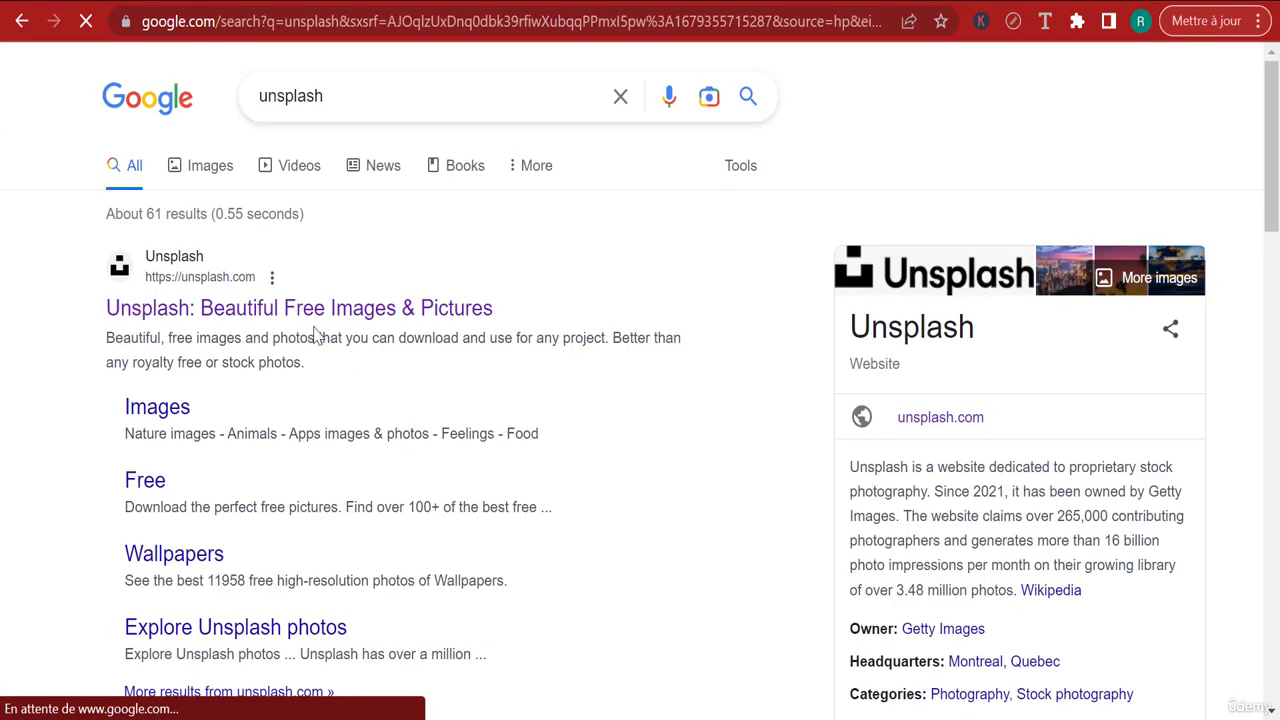
{"action": "left_click", "coordinate": [314, 318]}
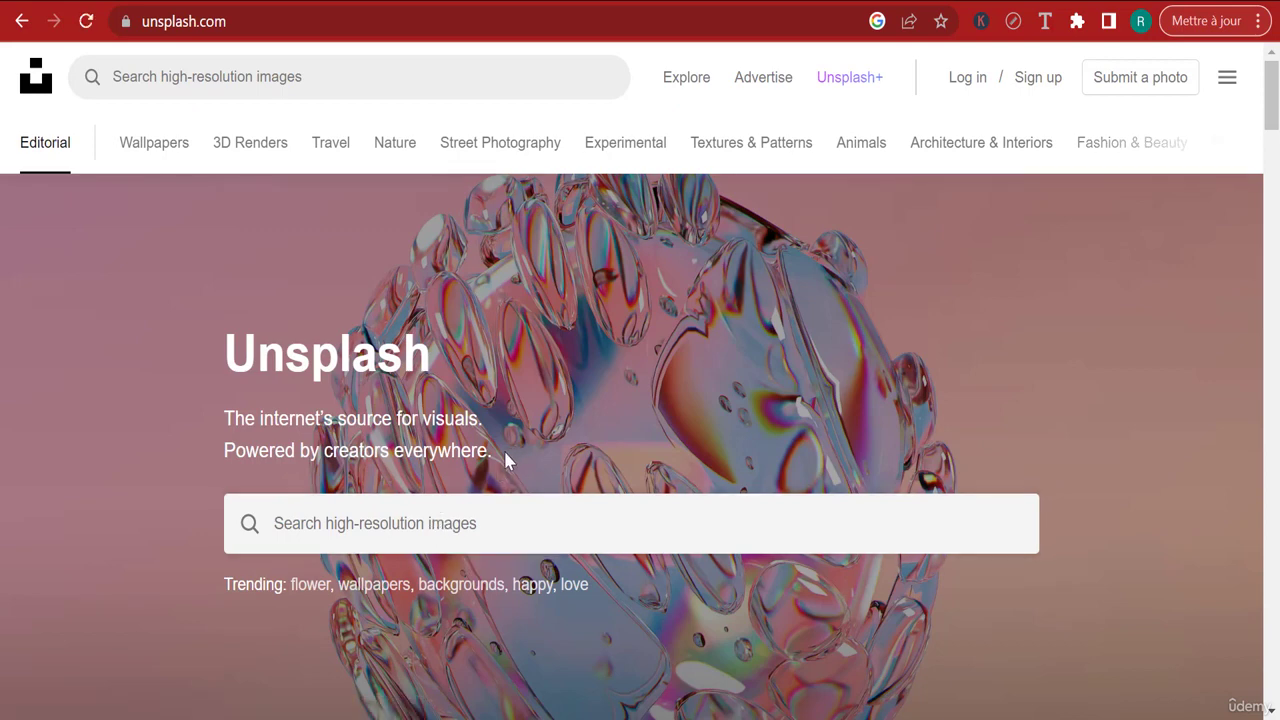
Search Unsplash's high-resolution images for "news".
{"action": "left_click", "coordinate": [430, 524]}
{"action": "type", "text": "n"}
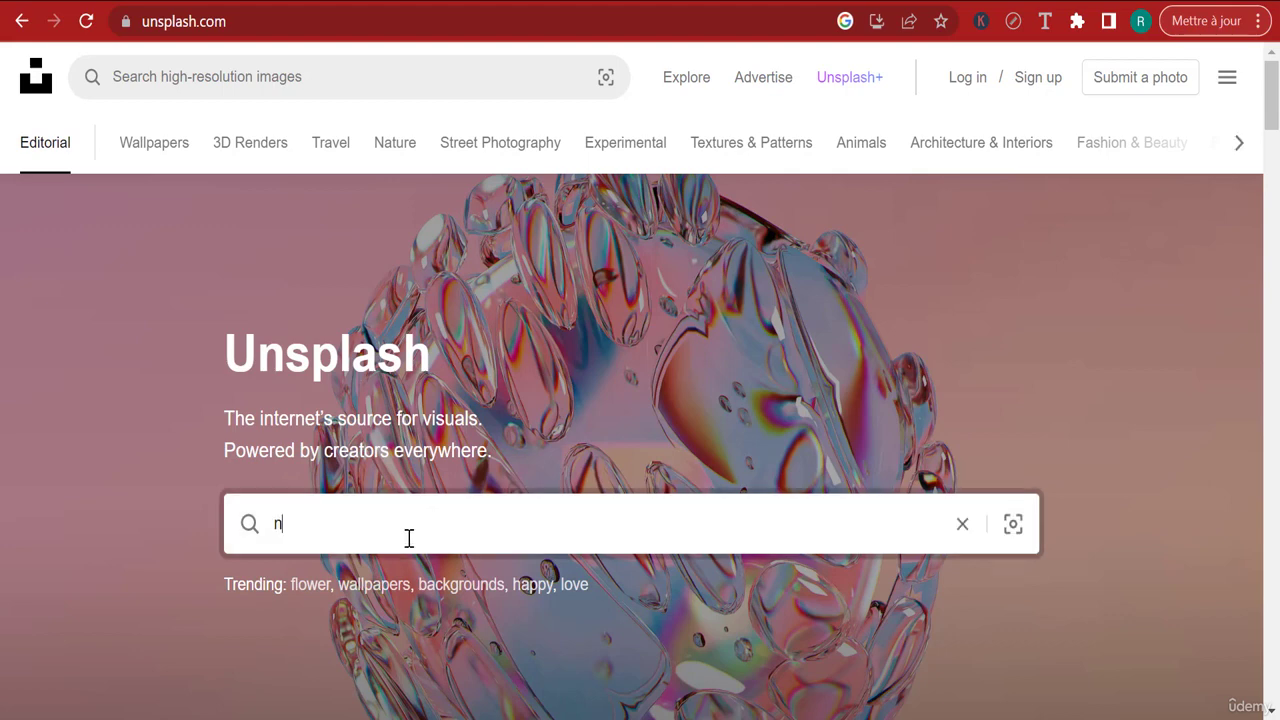
{"action": "type", "text": "ews"}
{"action": "key", "text": "Return"}
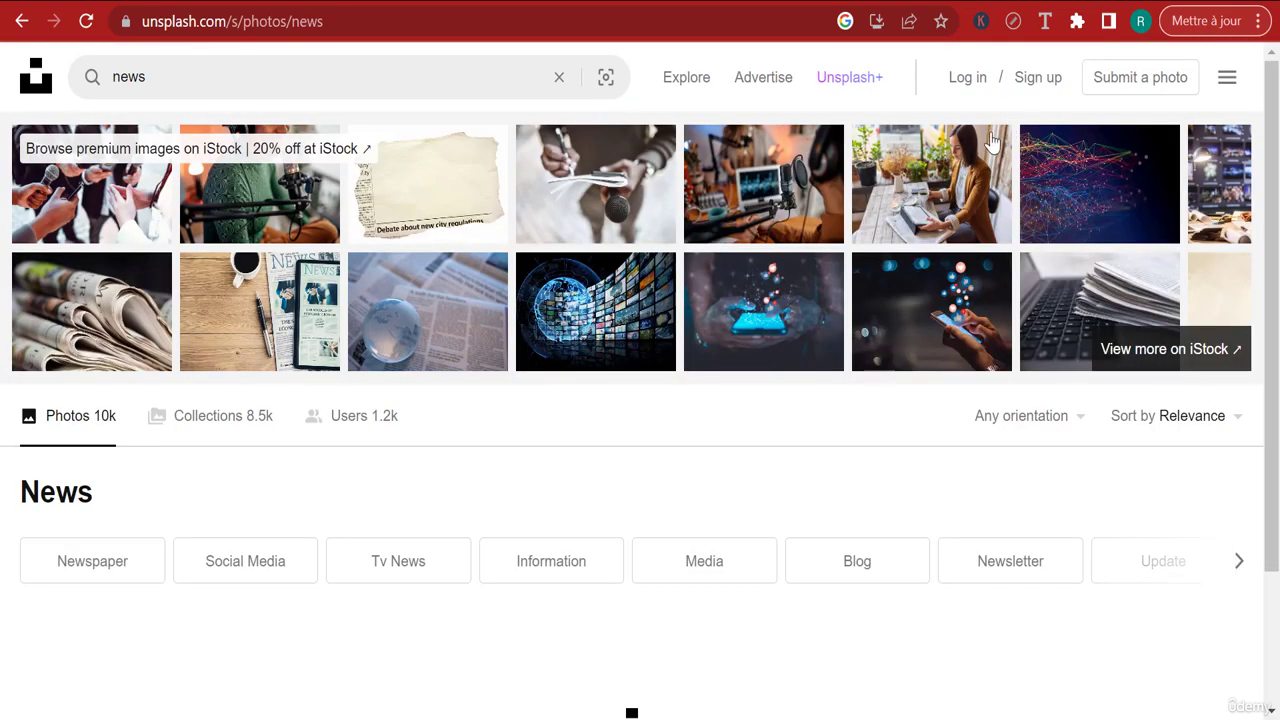
Browse the Unsplash news photos and preview the city globe and the newspaper printing press pictures.
{"action": "scroll", "coordinate": [565, 344], "scroll_direction": "down", "scroll_amount": 3}
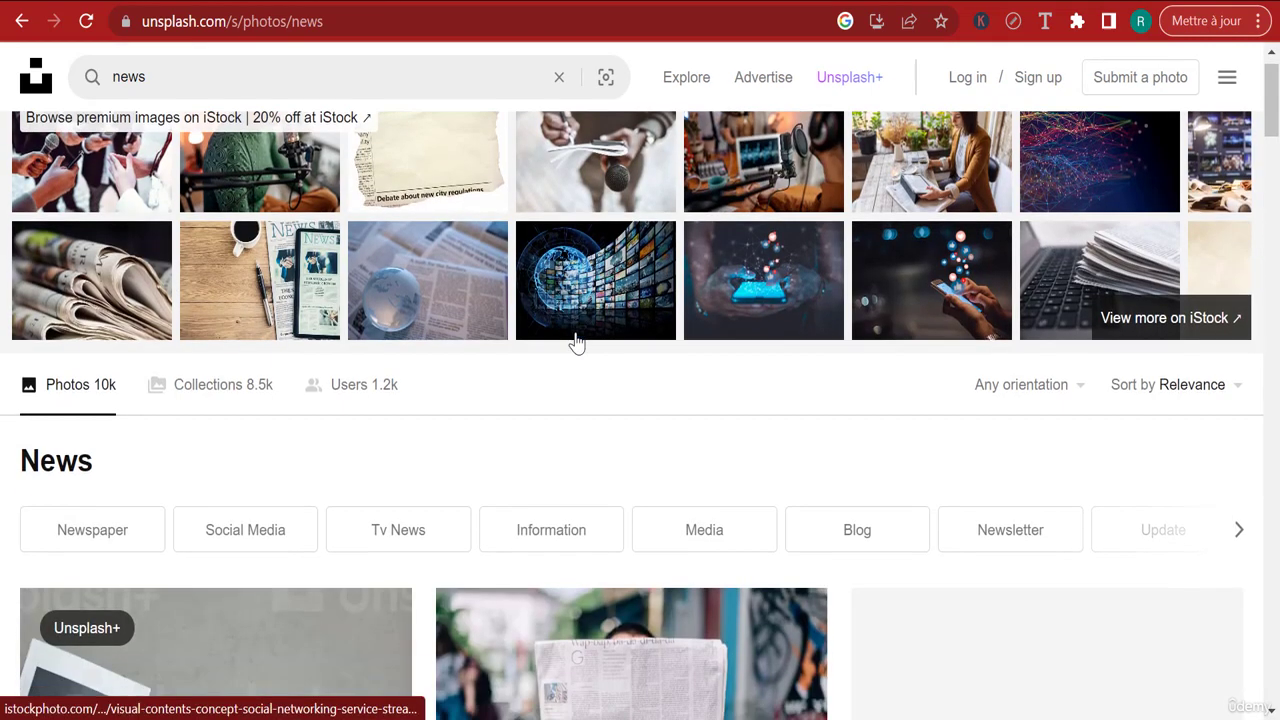
{"action": "scroll", "coordinate": [1047, 400], "scroll_direction": "down", "scroll_amount": 8}
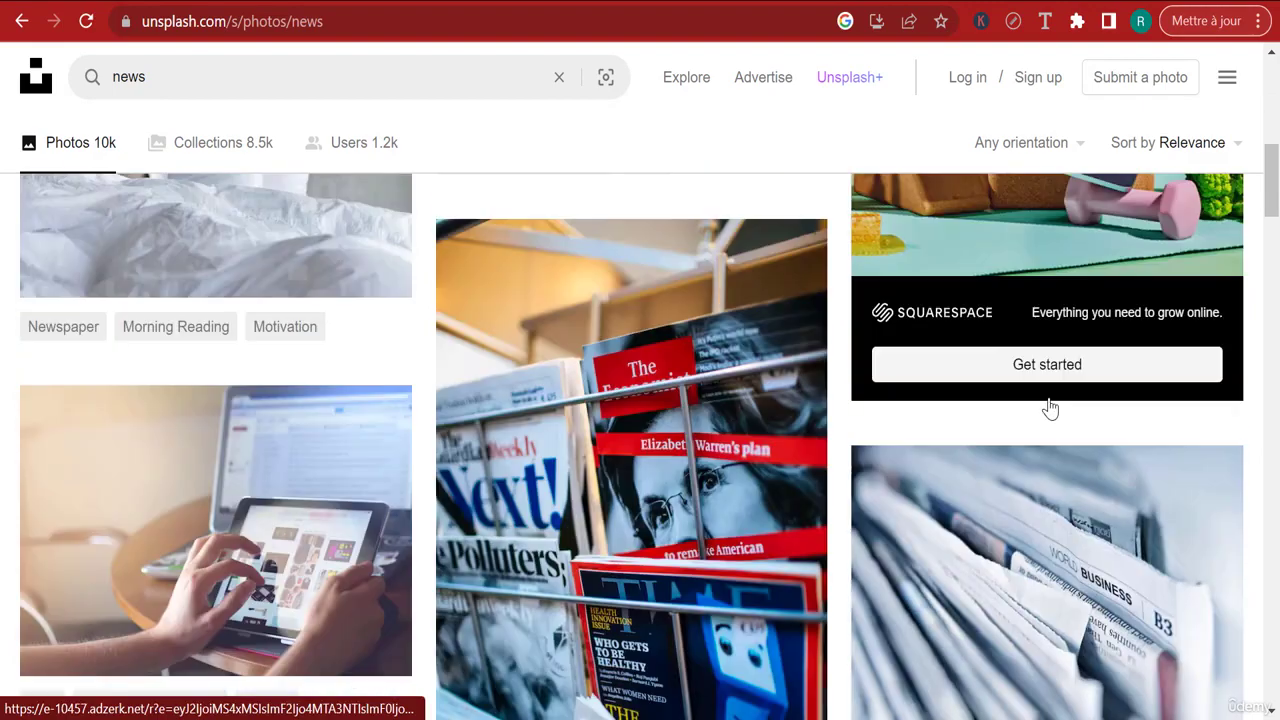
{"action": "scroll", "coordinate": [1095, 460], "scroll_direction": "down", "scroll_amount": 6}
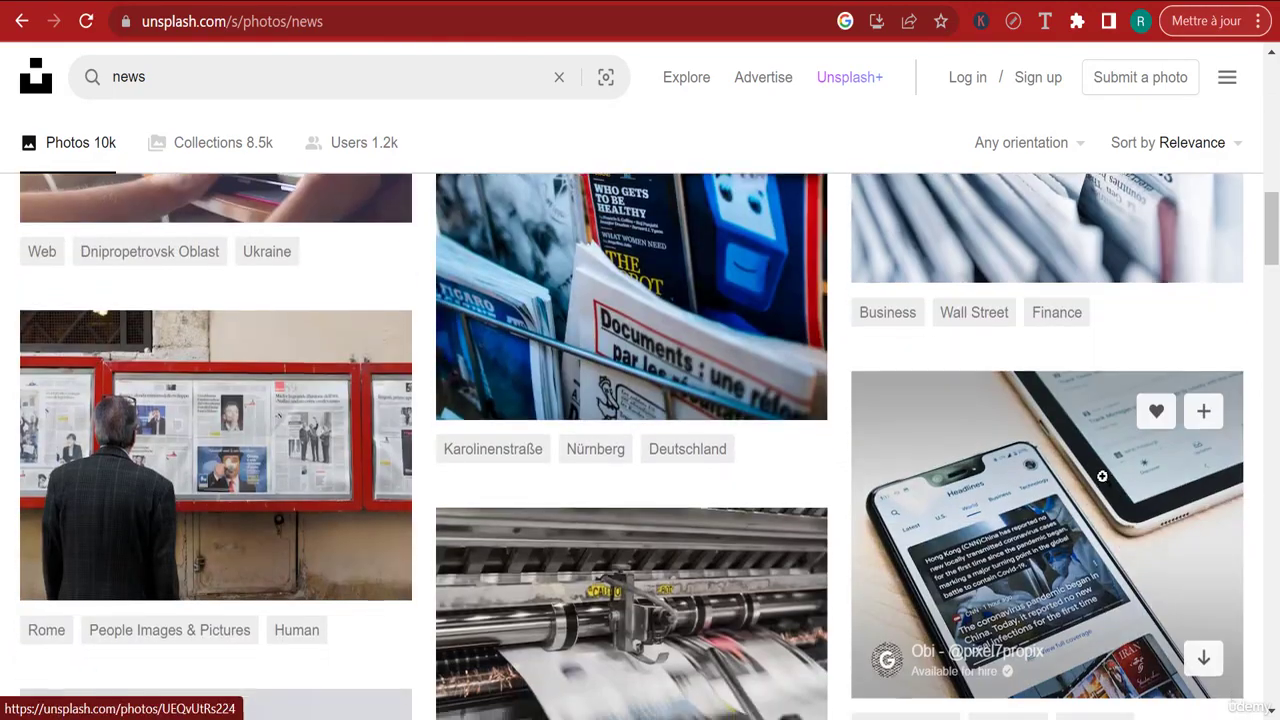
{"action": "scroll", "coordinate": [1080, 415], "scroll_direction": "up", "scroll_amount": 1}
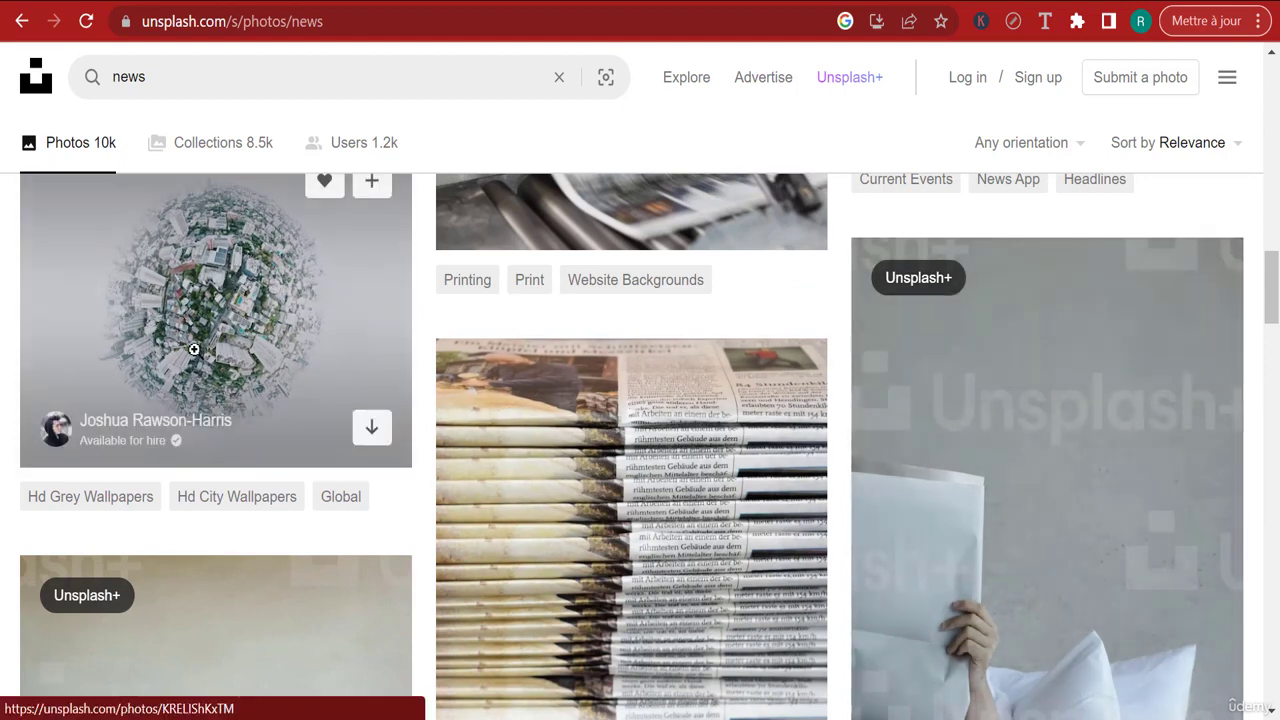
{"action": "left_click", "coordinate": [194, 349]}
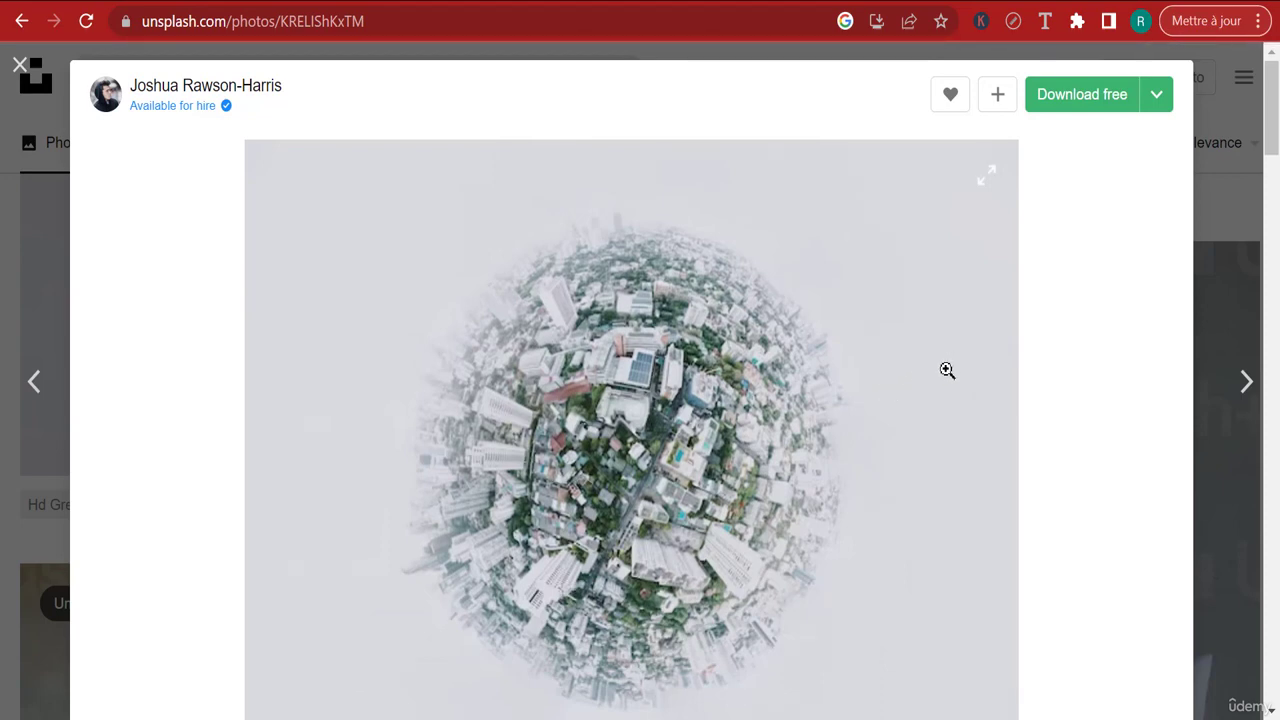
{"action": "left_click", "coordinate": [28, 294]}
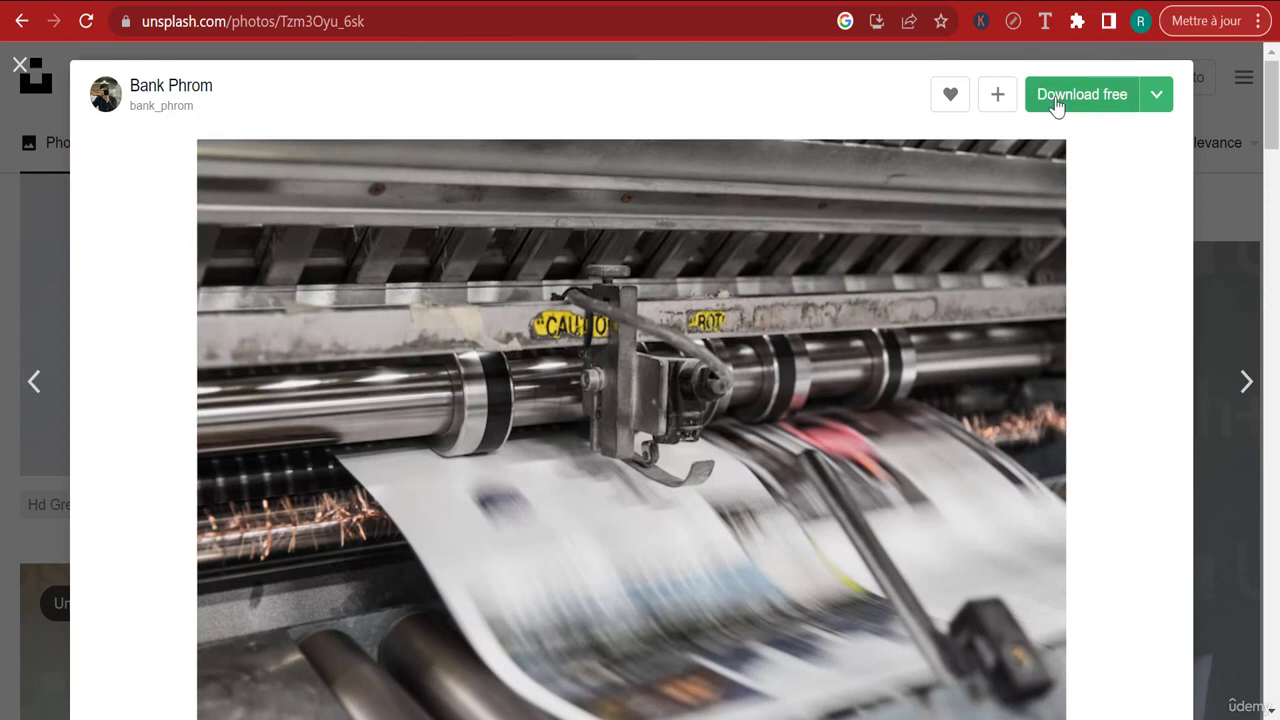
Return to the Google results for "unsplash" and examine the related stock photo sites.
{"action": "left_click", "coordinate": [18, 21]}
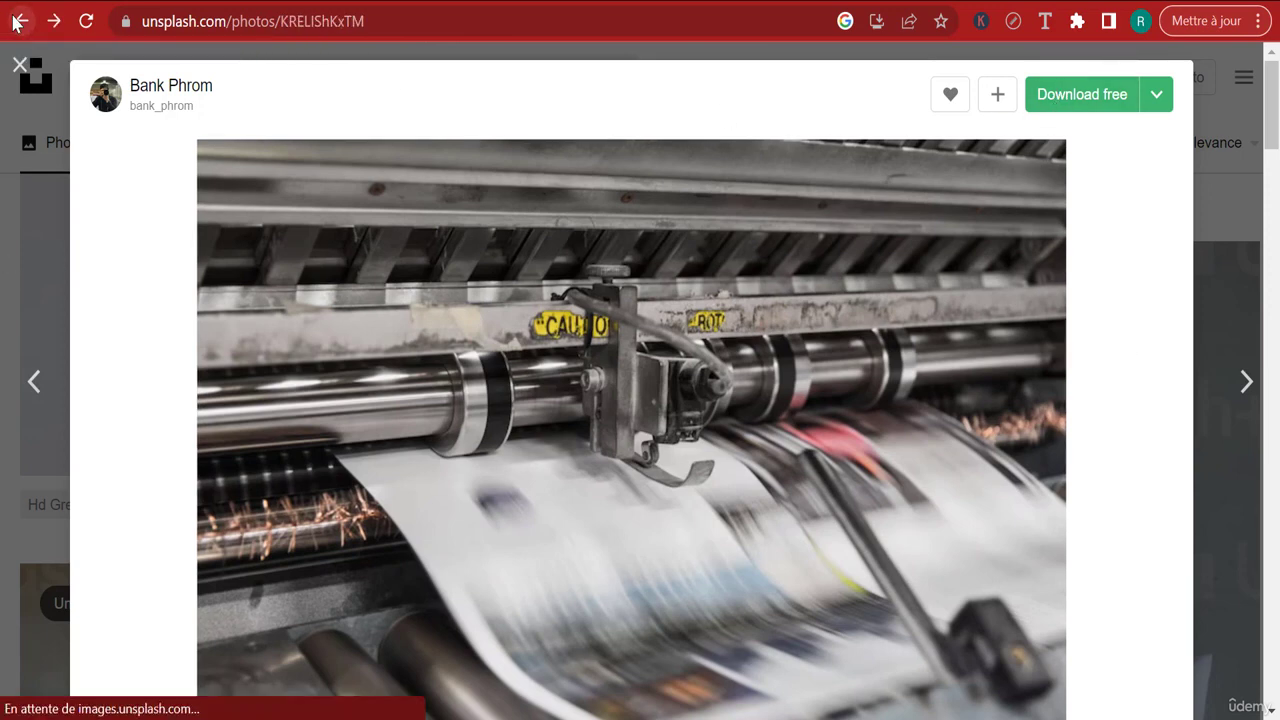
{"action": "left_click", "coordinate": [16, 21]}
{"action": "left_click", "coordinate": [16, 21]}
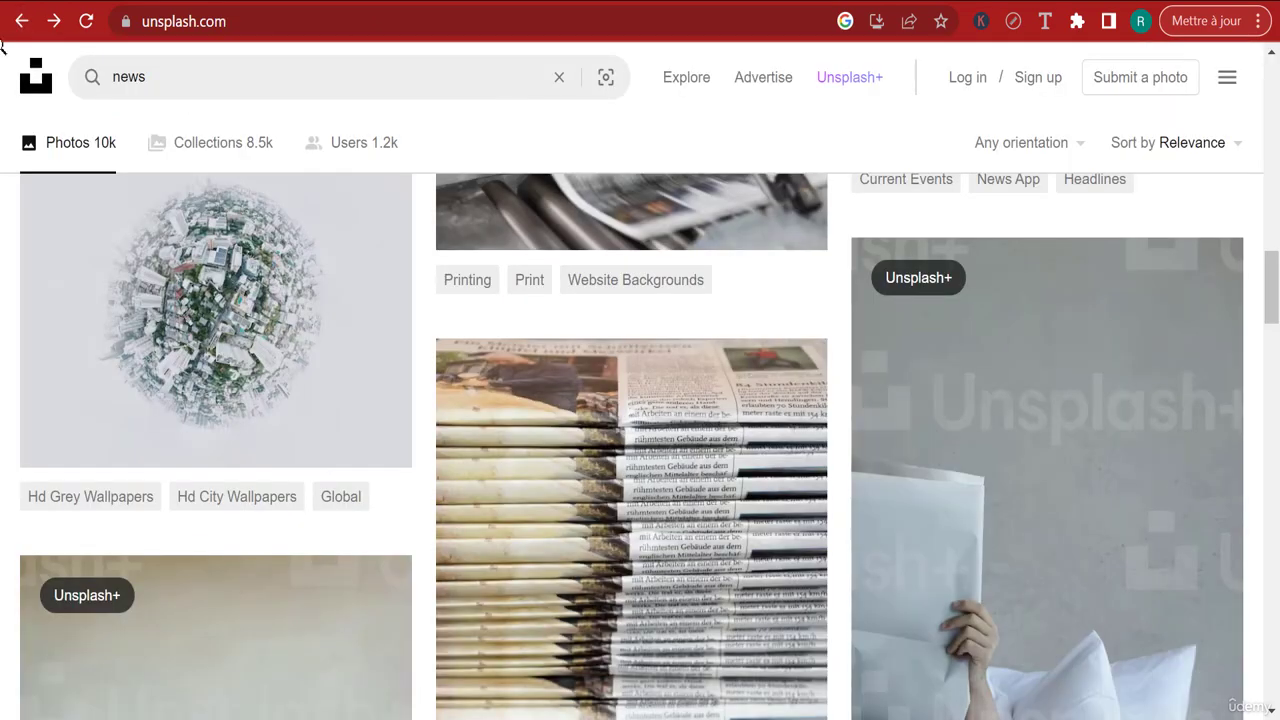
{"action": "left_click", "coordinate": [18, 21]}
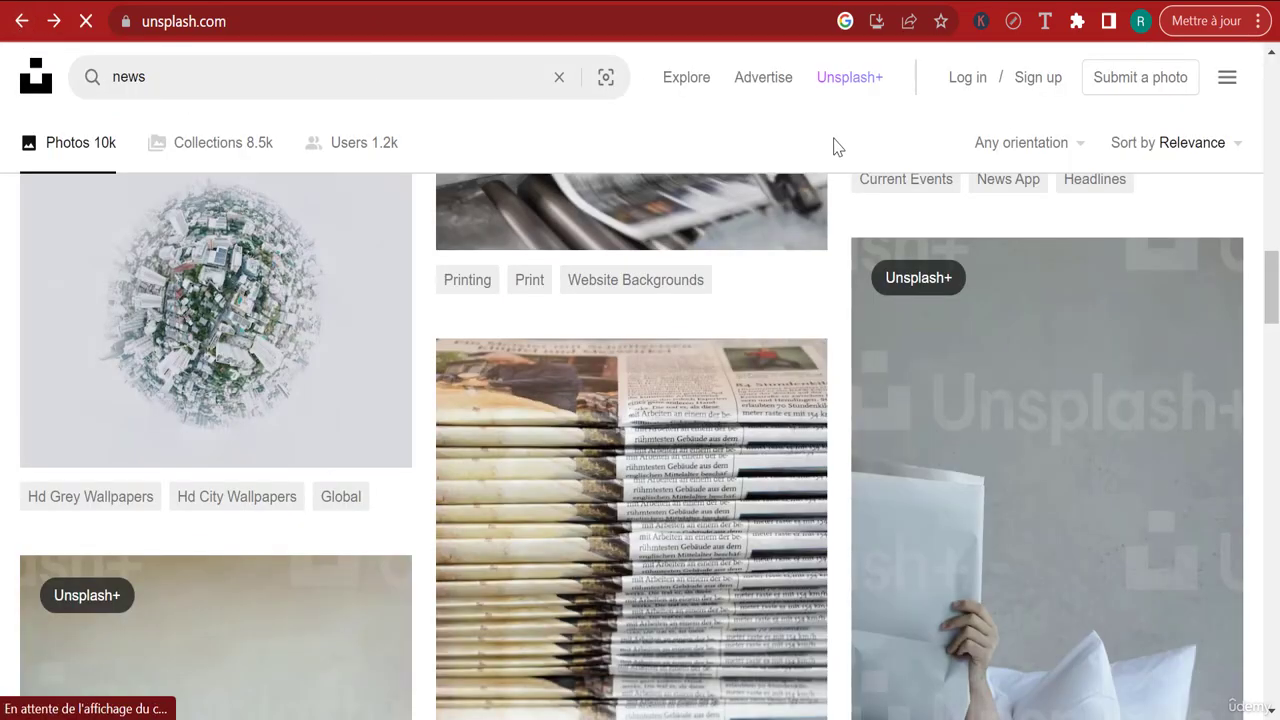
{"action": "scroll", "coordinate": [1171, 177], "scroll_direction": "down", "scroll_amount": 7}
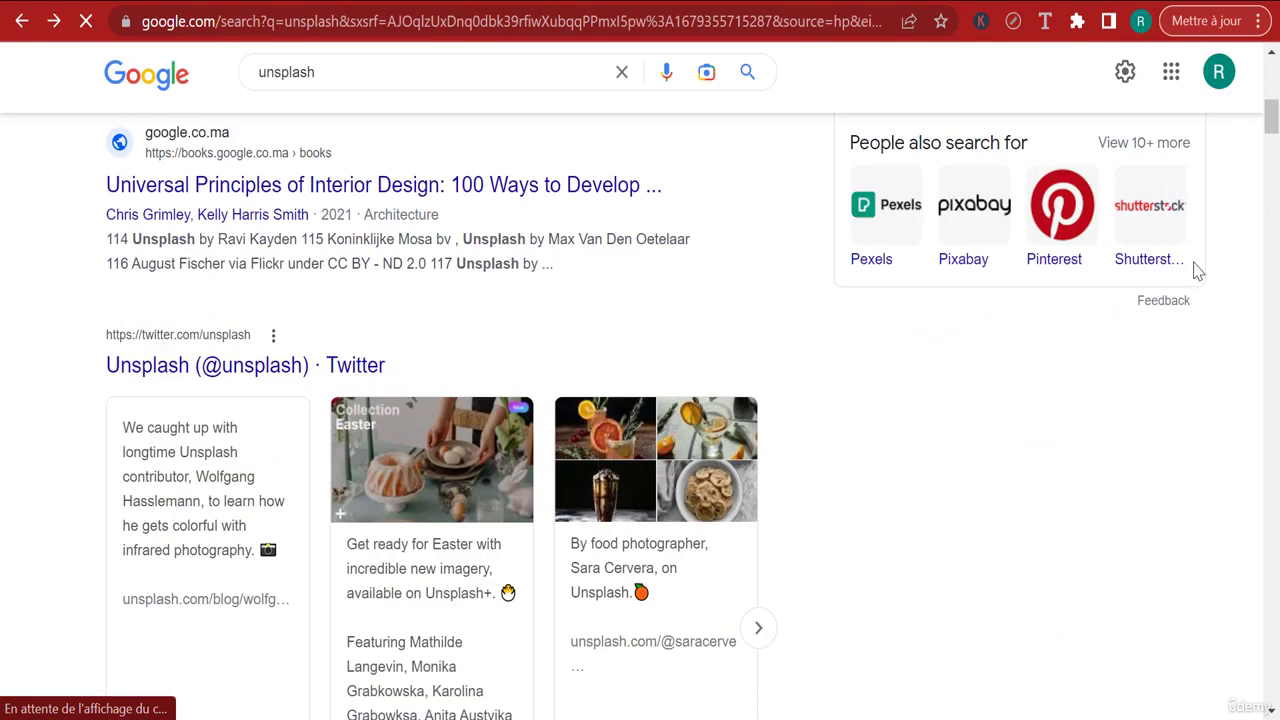
{"action": "scroll", "coordinate": [965, 580], "scroll_direction": "down", "scroll_amount": 3}
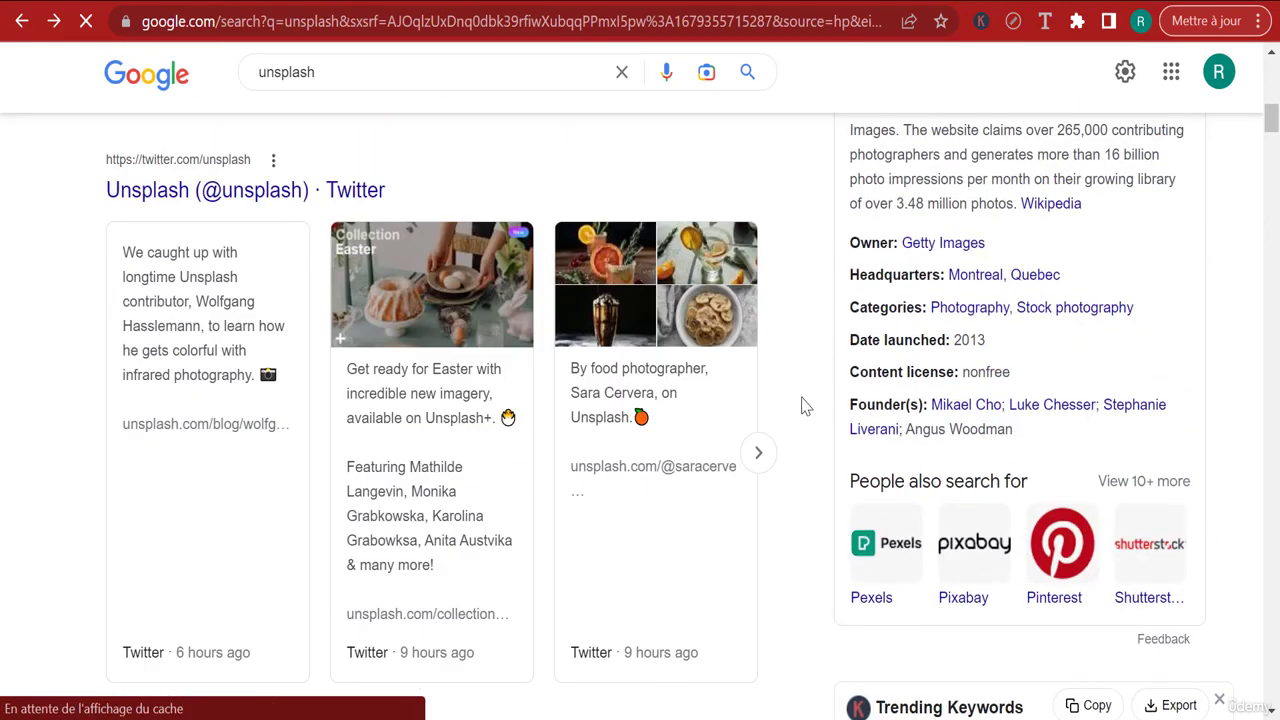
{"action": "scroll", "coordinate": [800, 380], "scroll_direction": "up", "scroll_amount": 7}
{"action": "scroll", "coordinate": [815, 290], "scroll_direction": "up", "scroll_amount": 1}
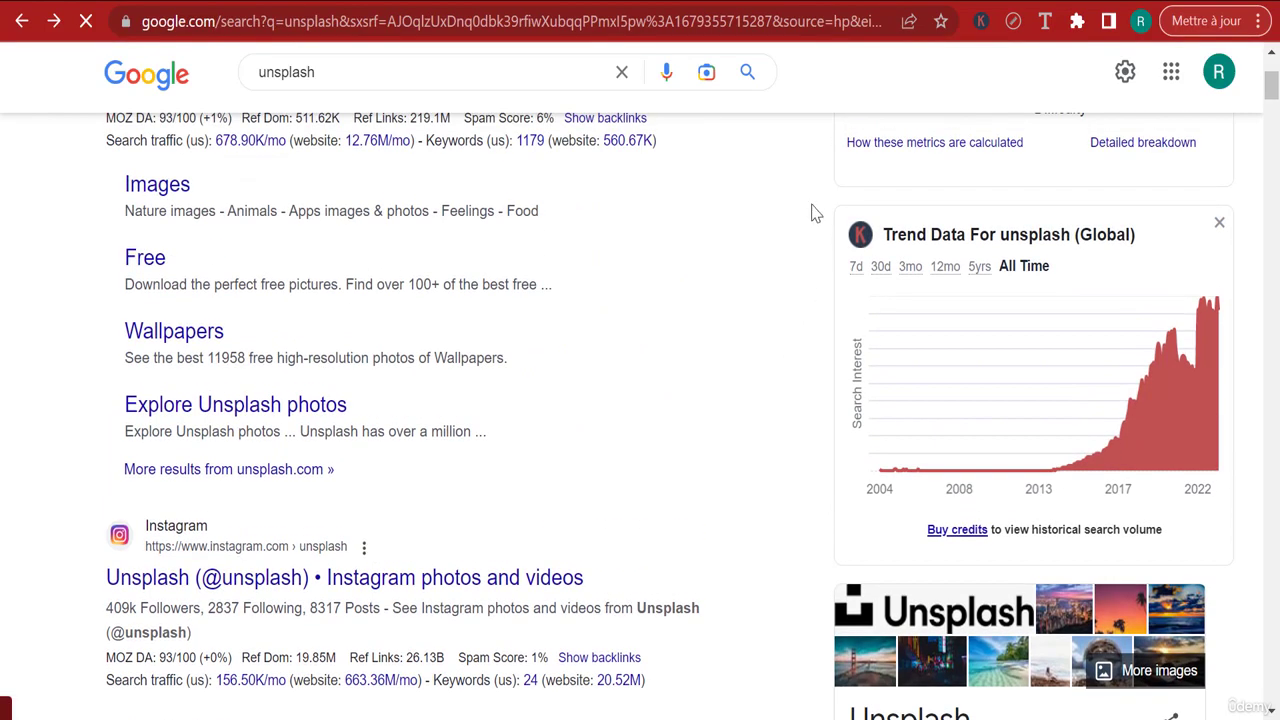
{"action": "scroll", "coordinate": [716, 339], "scroll_direction": "up", "scroll_amount": 3}
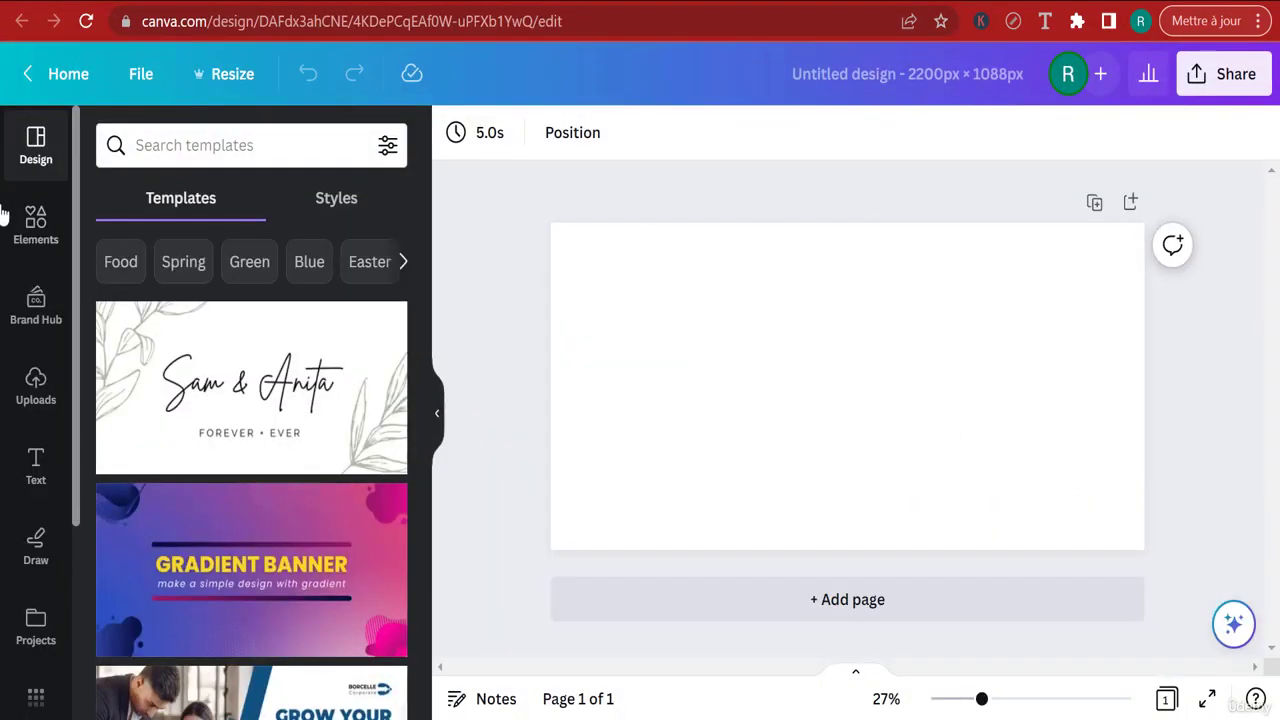
Back in the blank Canva design, search the elements for "news" and show only photos.
{"action": "left_click", "coordinate": [12, 228]}
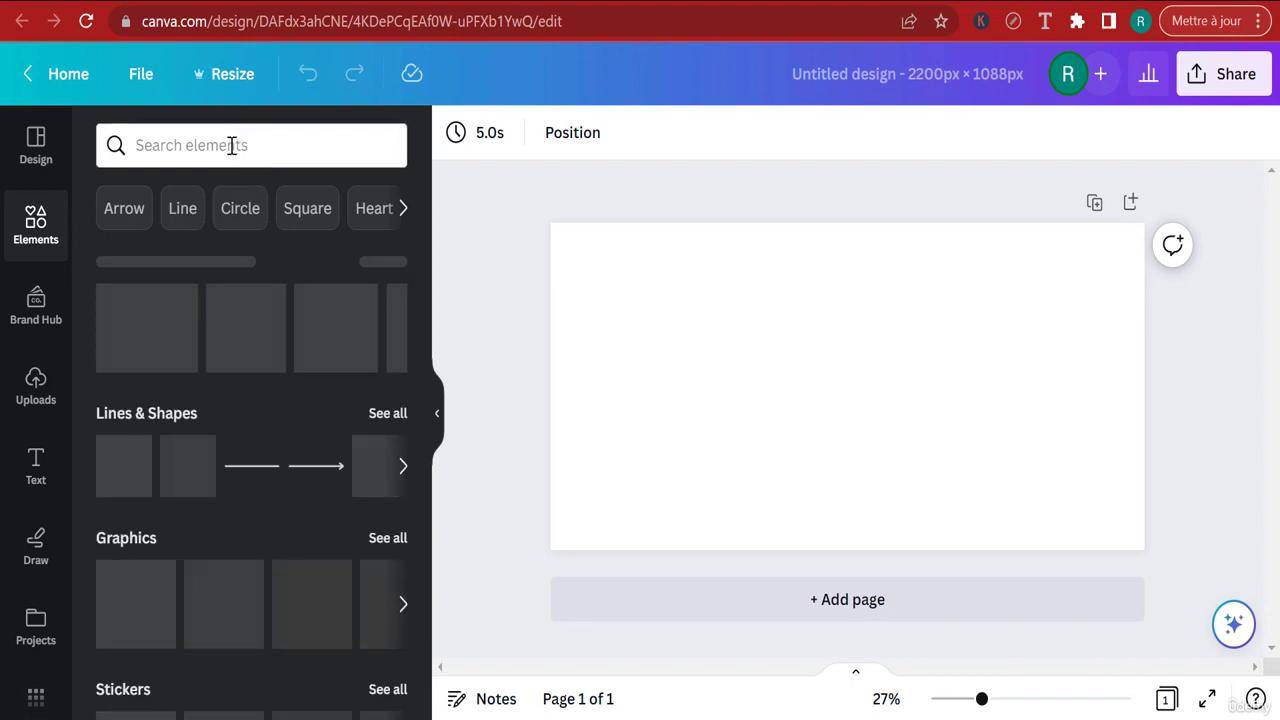
{"action": "left_click", "coordinate": [224, 150]}
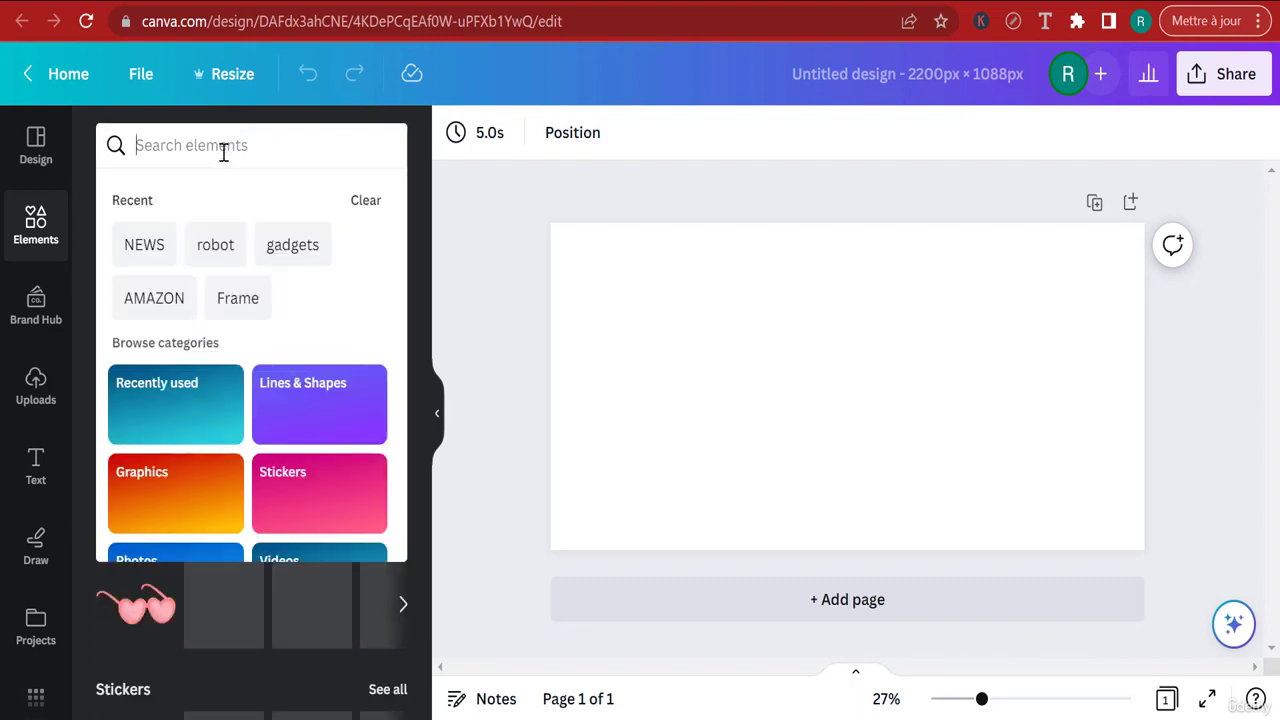
{"action": "type", "text": "news"}
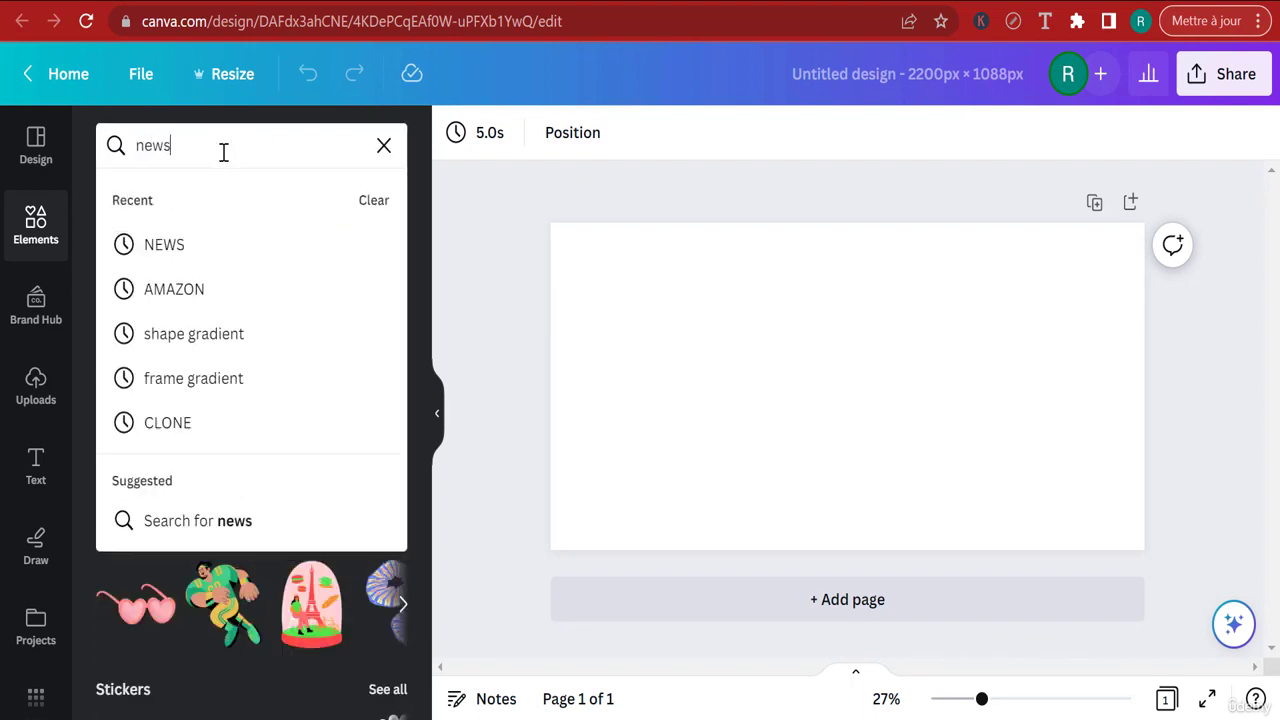
{"action": "key", "text": "Return"}
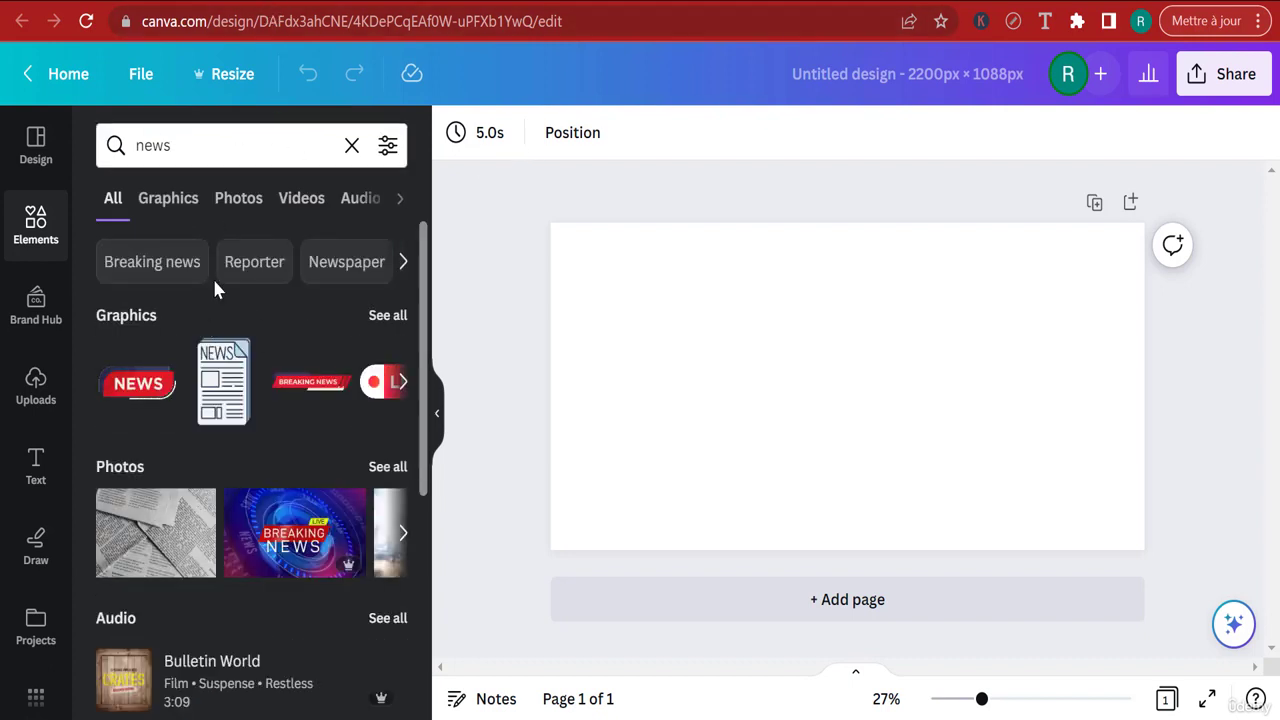
{"action": "left_click", "coordinate": [226, 201]}
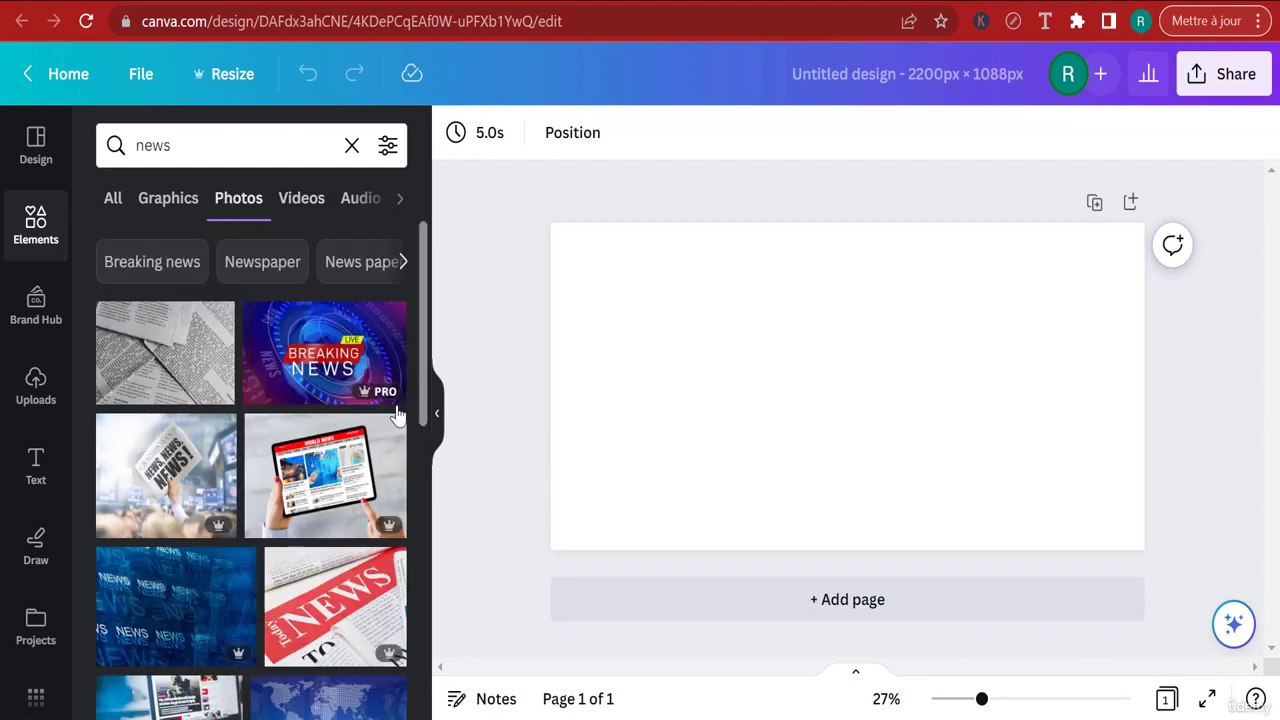
Browse the news photo results to examine candidates for the hero background.
{"action": "scroll", "coordinate": [245, 525], "scroll_direction": "down", "scroll_amount": 2}
{"action": "scroll", "coordinate": [237, 445], "scroll_direction": "down", "scroll_amount": 10}
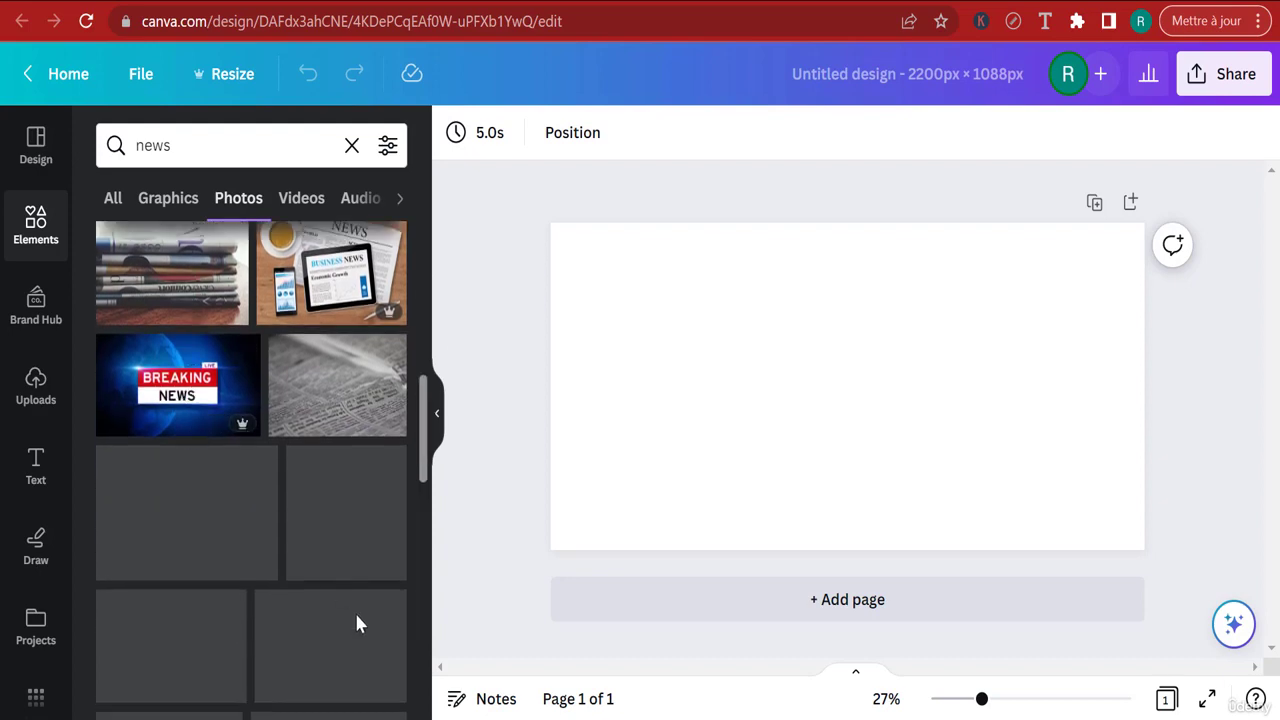
{"action": "scroll", "coordinate": [369, 580], "scroll_direction": "down", "scroll_amount": 10}
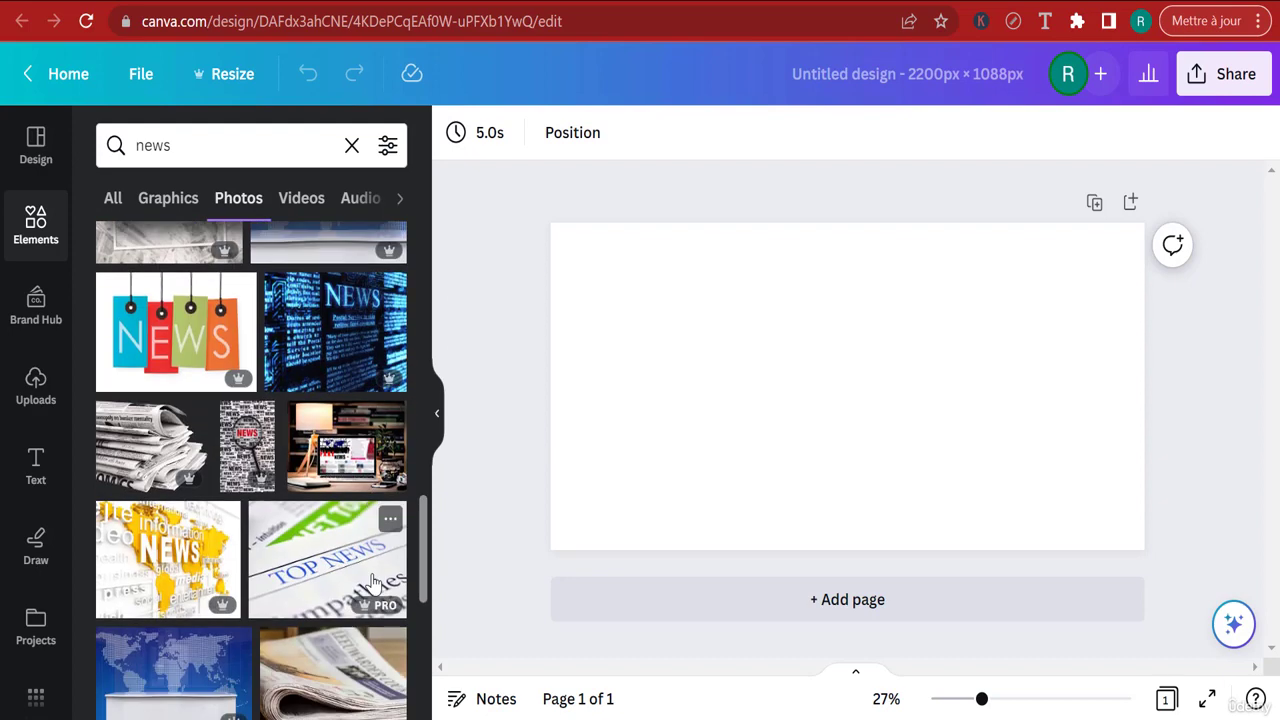
{"action": "scroll", "coordinate": [372, 582], "scroll_direction": "down", "scroll_amount": 6}
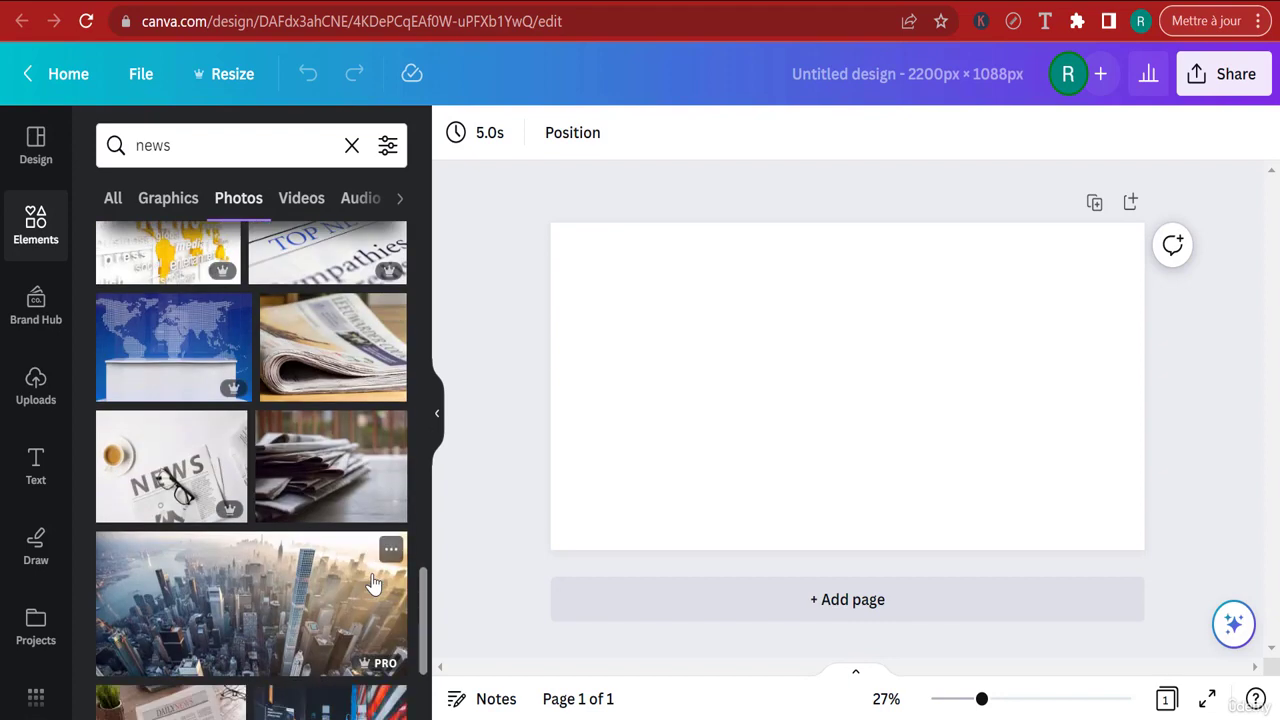
{"action": "scroll", "coordinate": [366, 515], "scroll_direction": "down", "scroll_amount": 10}
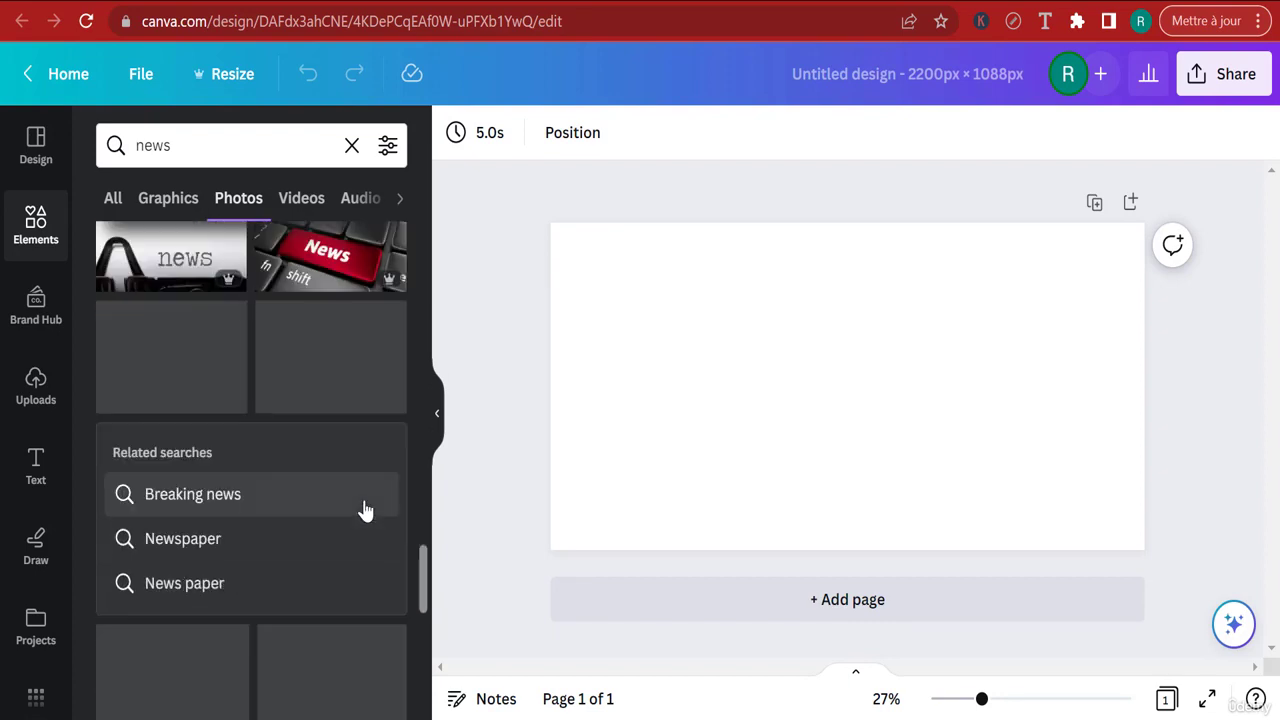
{"action": "scroll", "coordinate": [365, 510], "scroll_direction": "down", "scroll_amount": 5}
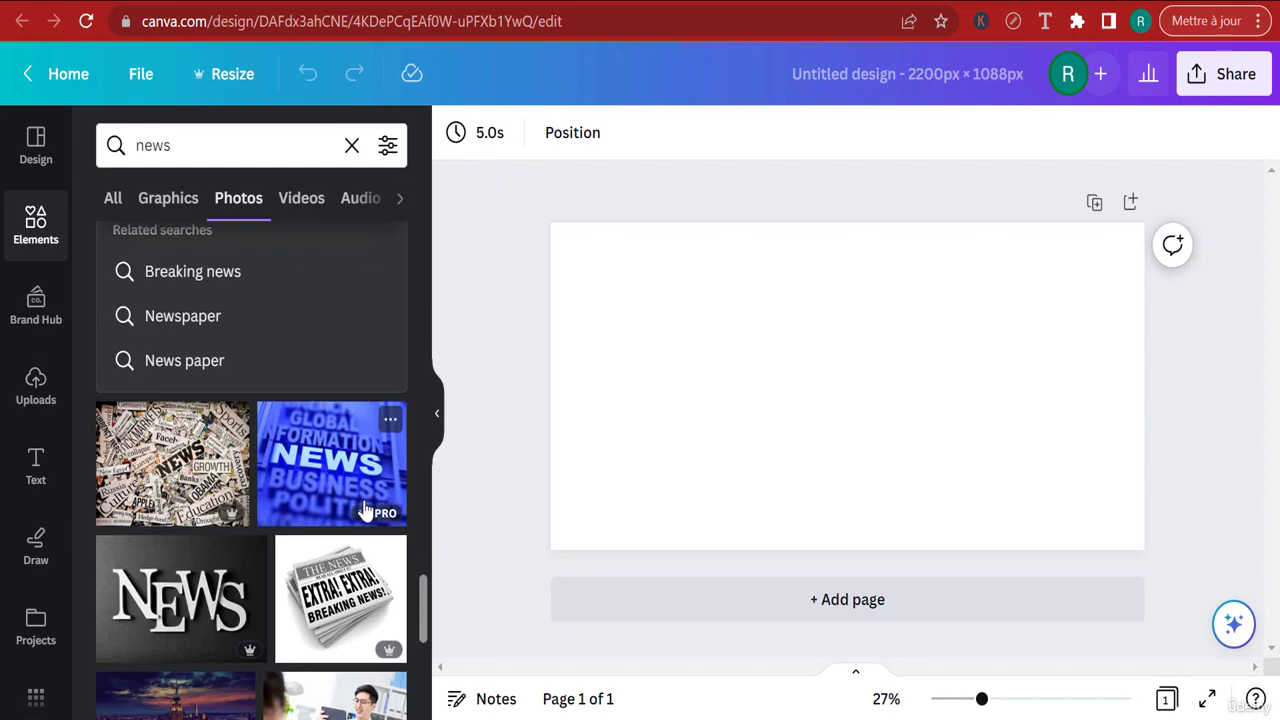
{"action": "scroll", "coordinate": [368, 500], "scroll_direction": "down", "scroll_amount": 10}
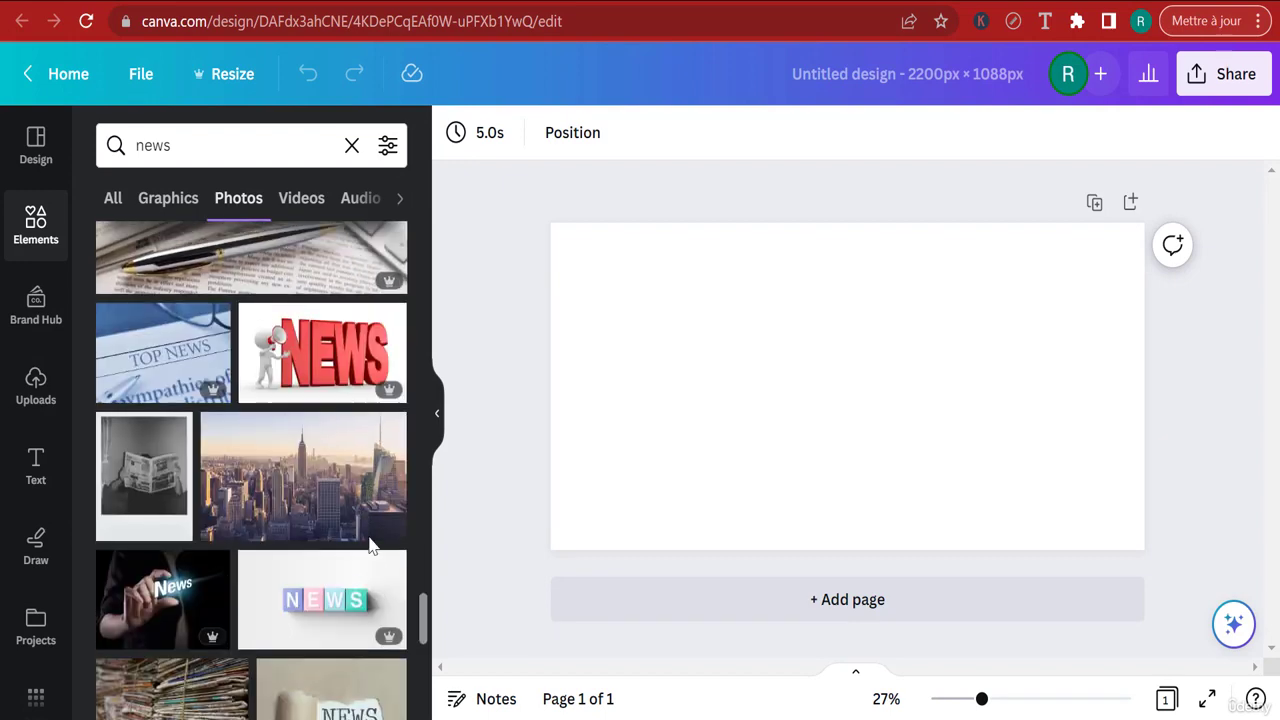
{"action": "scroll", "coordinate": [377, 530], "scroll_direction": "down", "scroll_amount": 5}
{"action": "scroll", "coordinate": [377, 540], "scroll_direction": "up", "scroll_amount": 10}
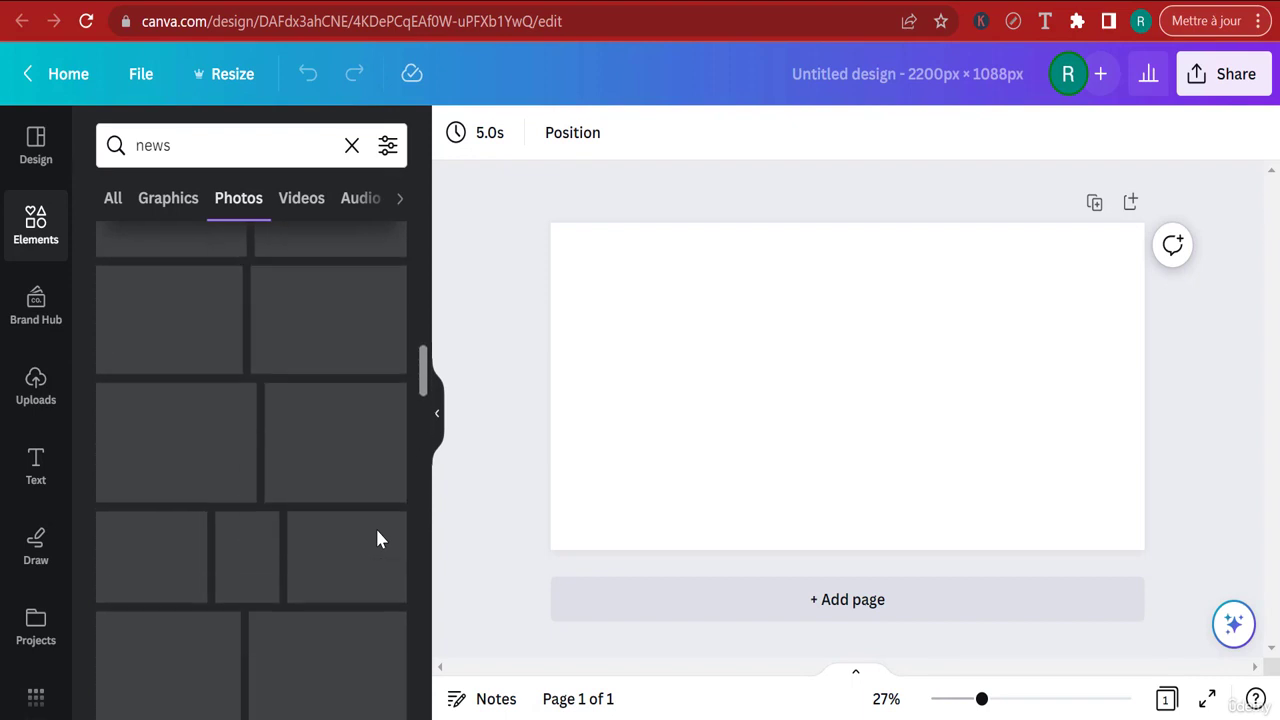
{"action": "scroll", "coordinate": [377, 540], "scroll_direction": "up", "scroll_amount": 2}
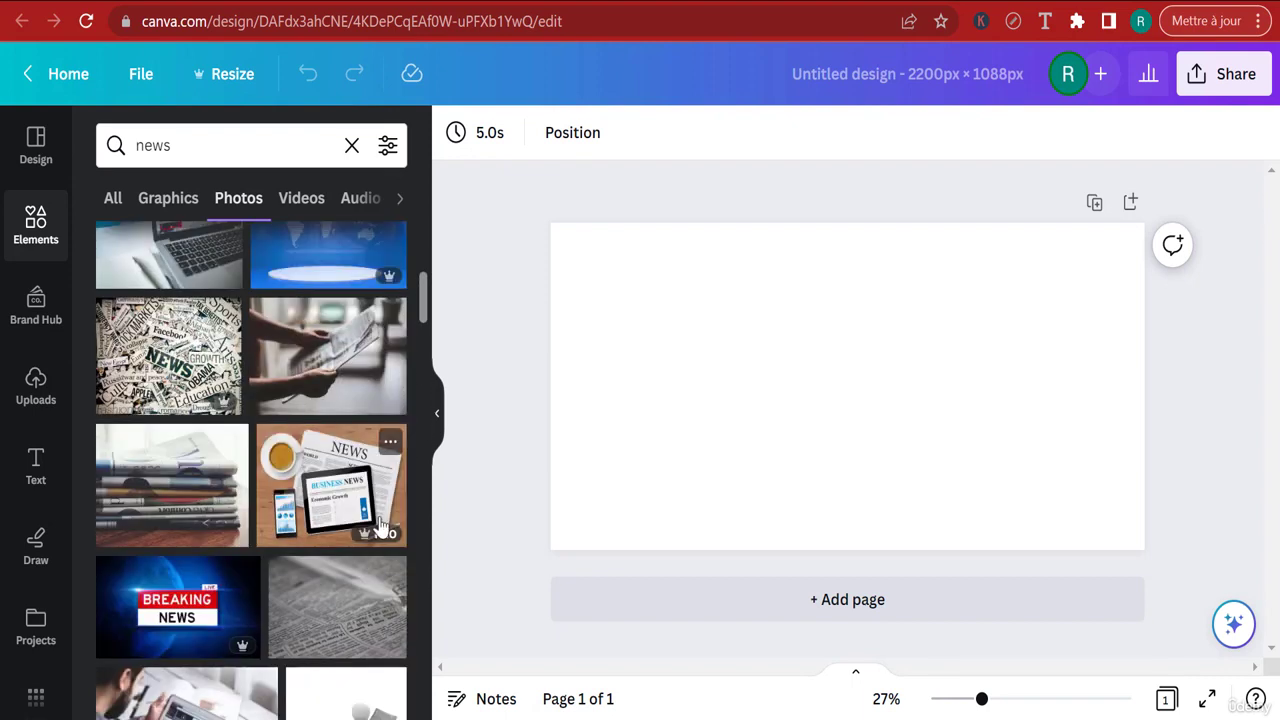
{"action": "scroll", "coordinate": [390, 510], "scroll_direction": "up", "scroll_amount": 2}
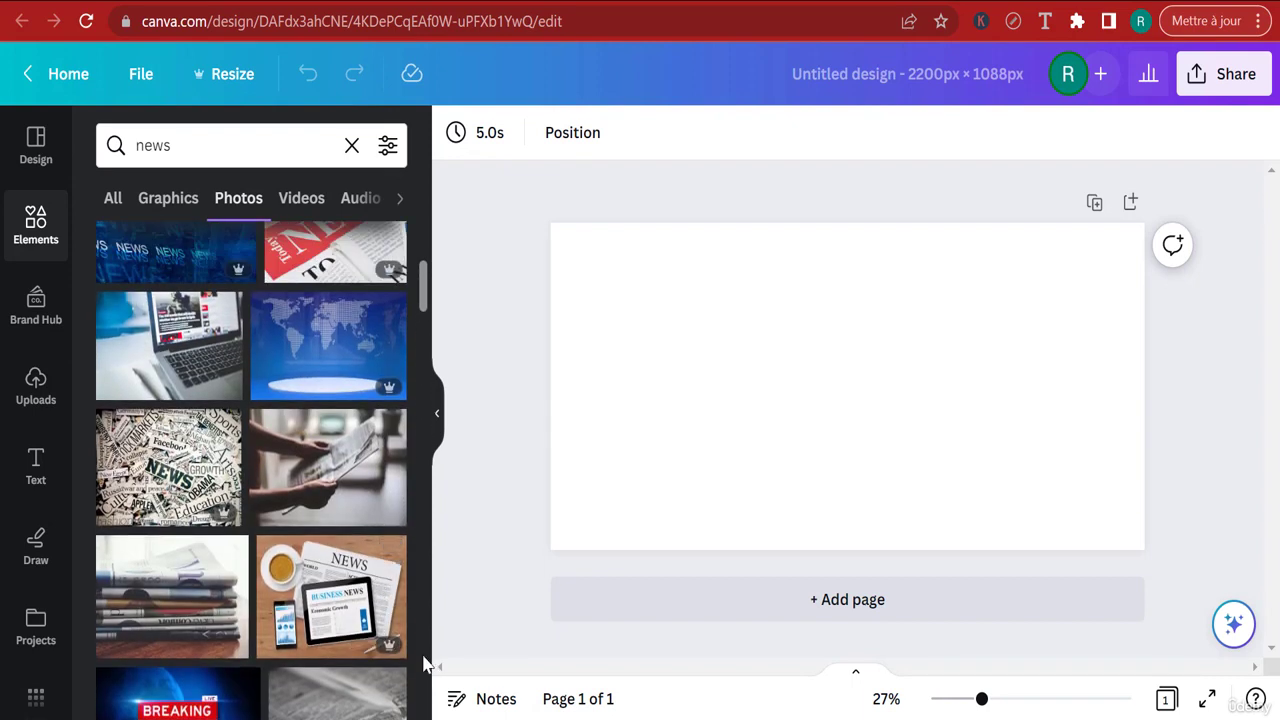
Try the blue Breaking News globe photo on the blank page and remove it again.
{"action": "scroll", "coordinate": [330, 640], "scroll_direction": "down", "scroll_amount": 2}
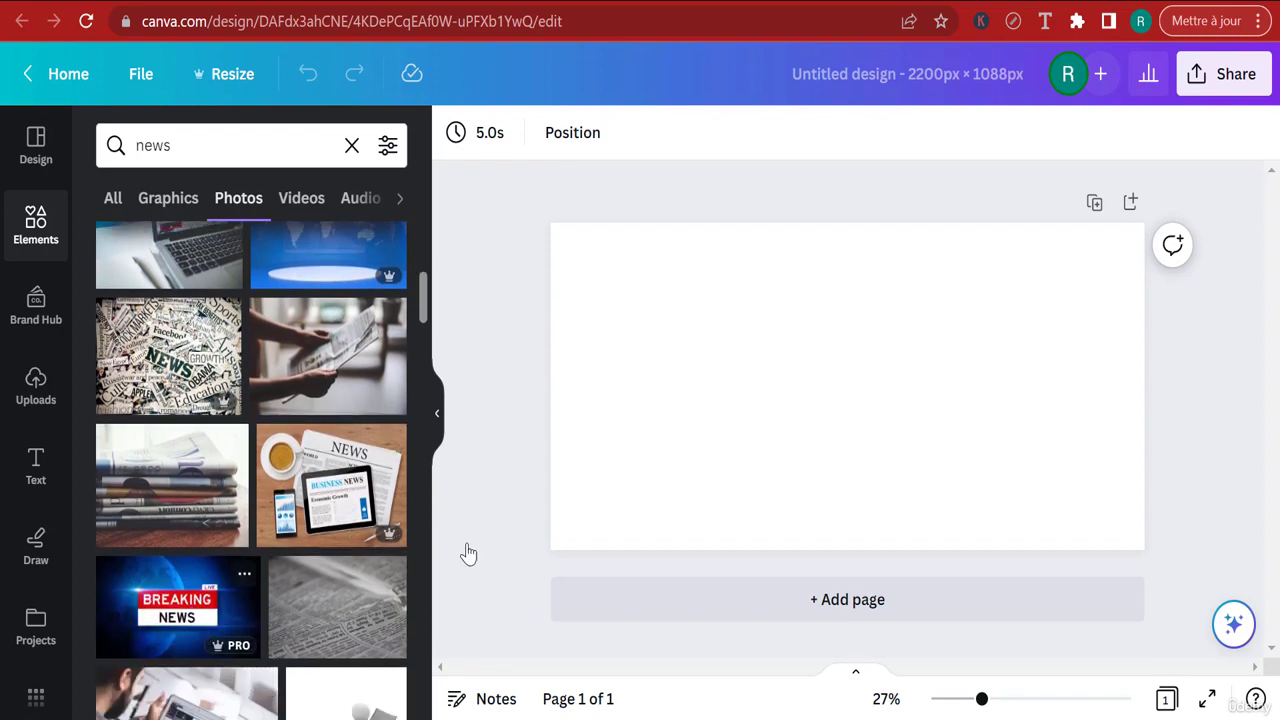
{"action": "left_click_drag", "start_coordinate": [876, 410], "coordinate": [868, 420]}
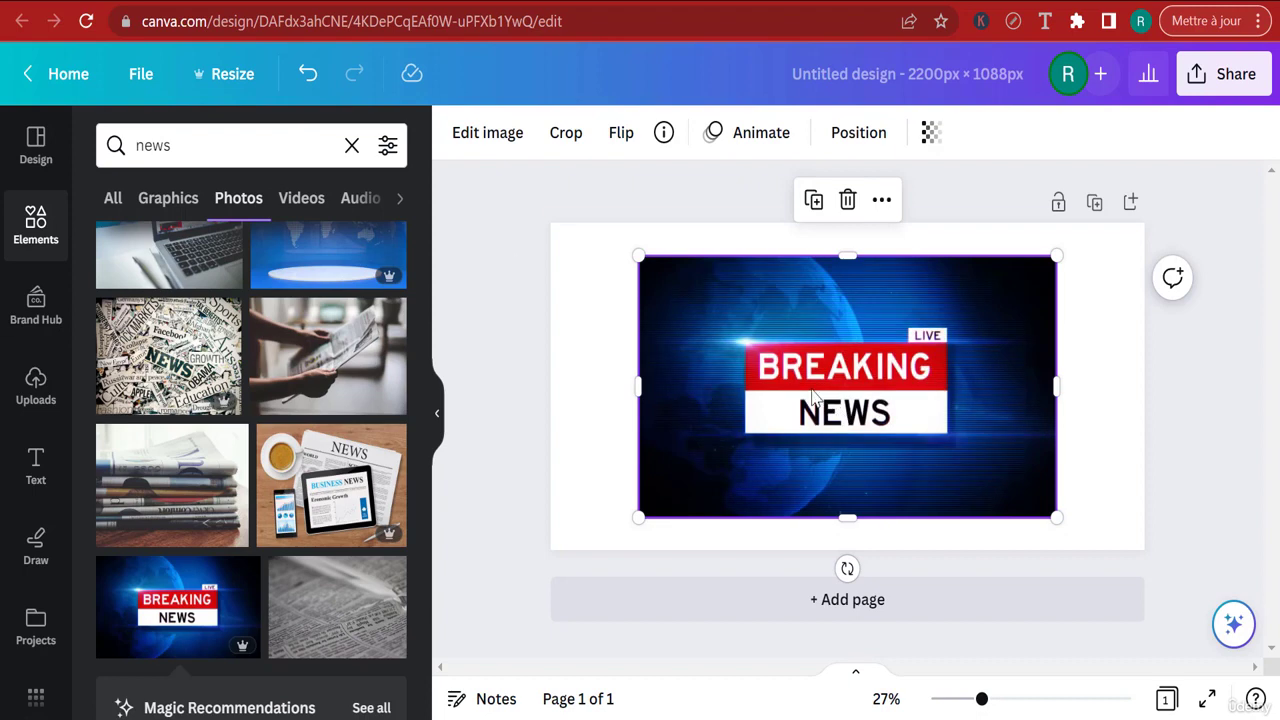
{"action": "key", "text": "Delete"}
Add the blue world map photo with the round white podium and set it as the page background.
{"action": "scroll", "coordinate": [361, 462], "scroll_direction": "up", "scroll_amount": 3}
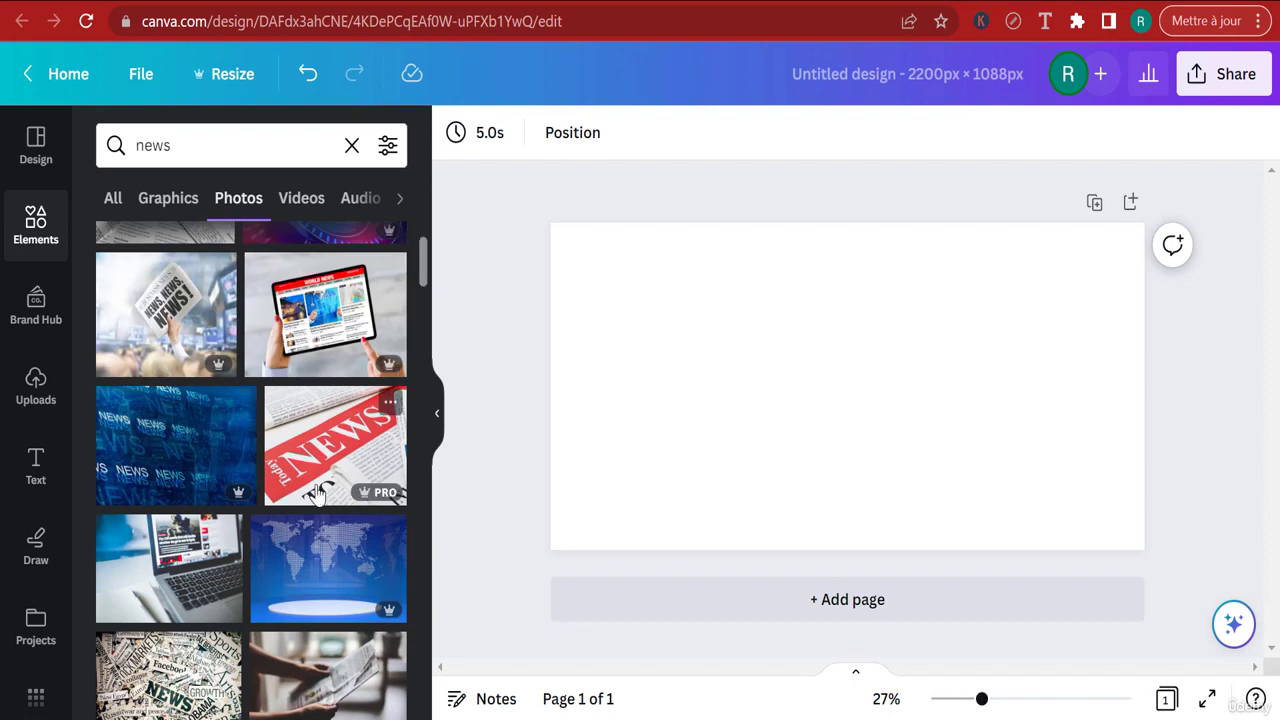
{"action": "scroll", "coordinate": [314, 482], "scroll_direction": "up", "scroll_amount": 2}
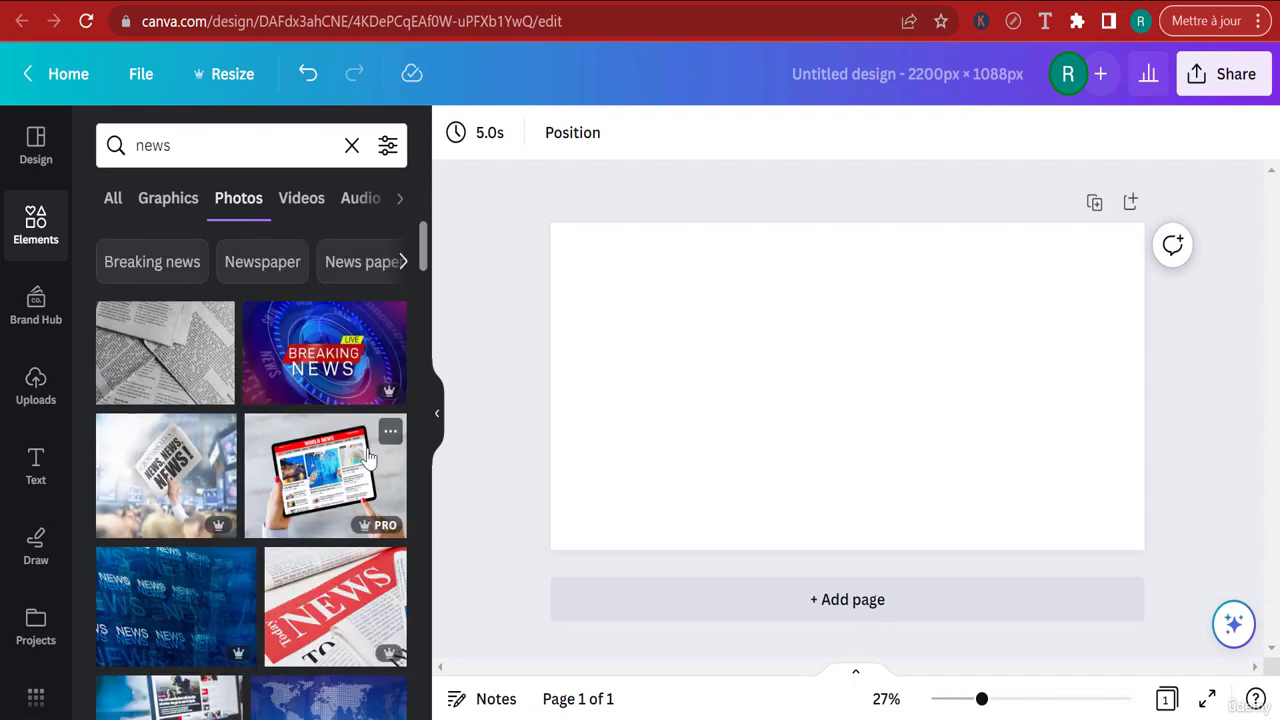
{"action": "scroll", "coordinate": [388, 598], "scroll_direction": "down", "scroll_amount": 2}
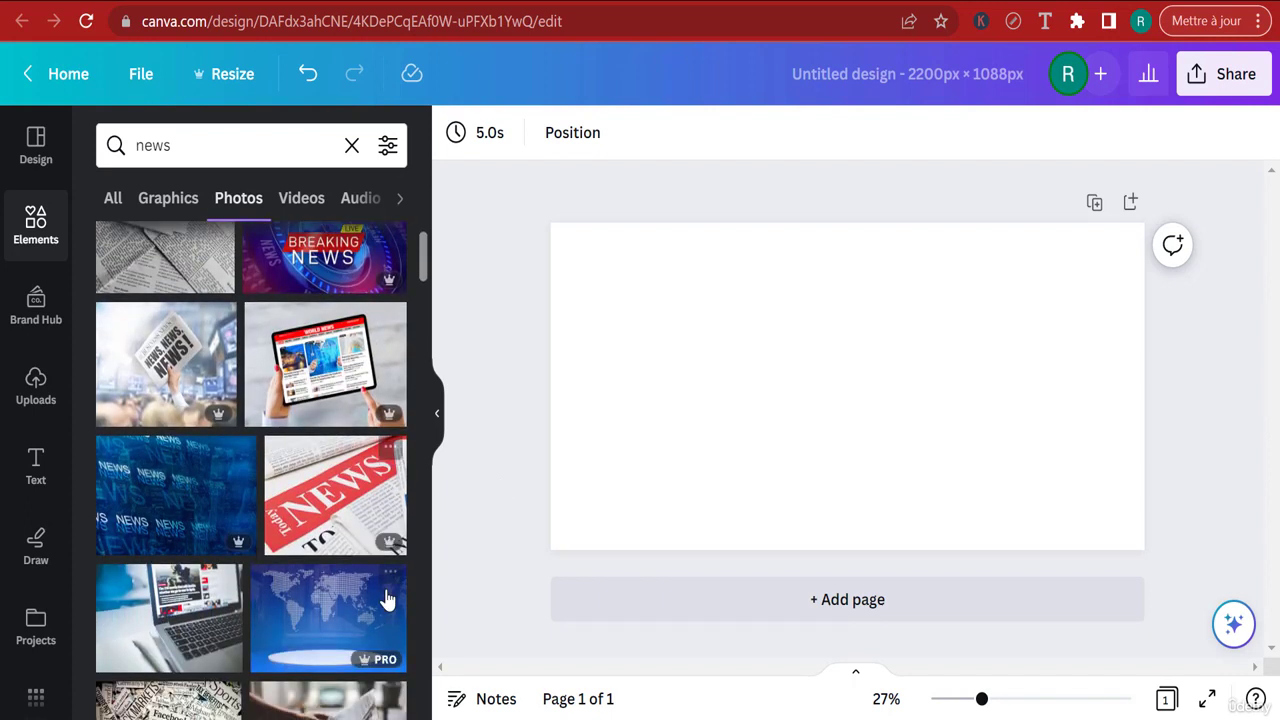
{"action": "left_click", "coordinate": [318, 625]}
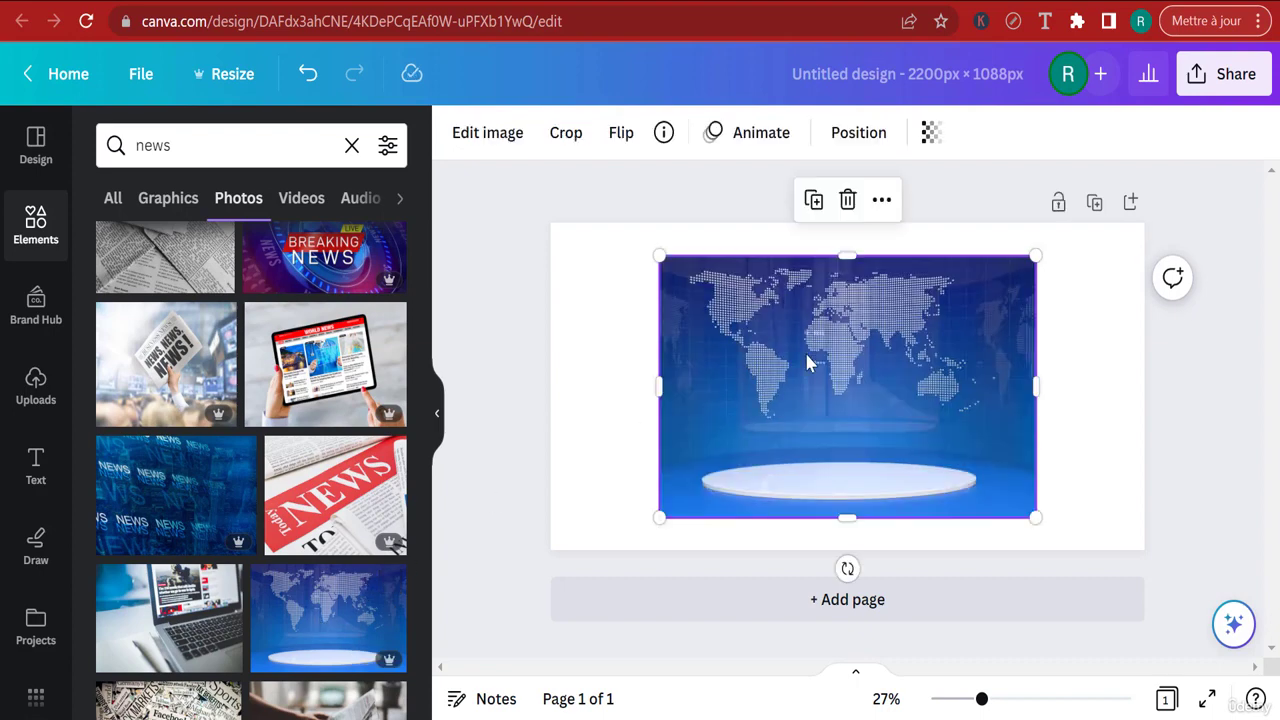
{"action": "right_click", "coordinate": [810, 363]}
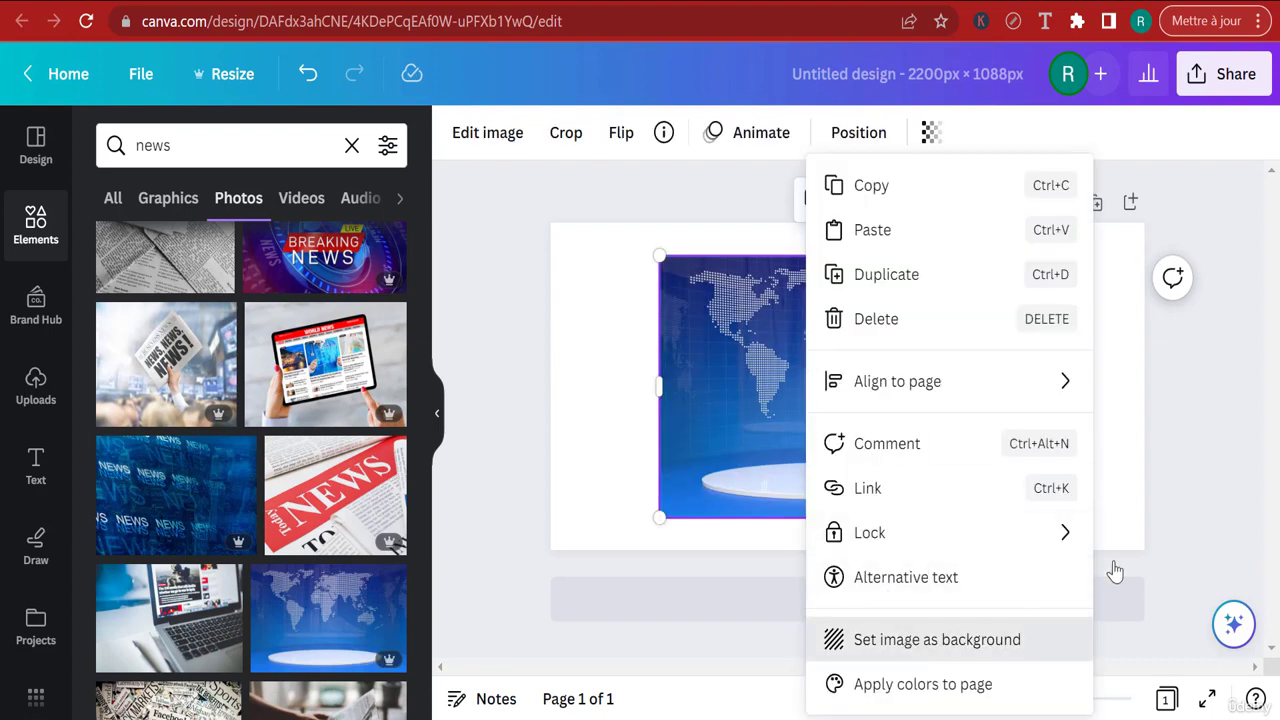
{"action": "left_click", "coordinate": [950, 639]}
Shift the world map background slightly upward within its crop, check the local news site's hero section, and return to the design.
{"action": "double_click", "coordinate": [990, 436]}
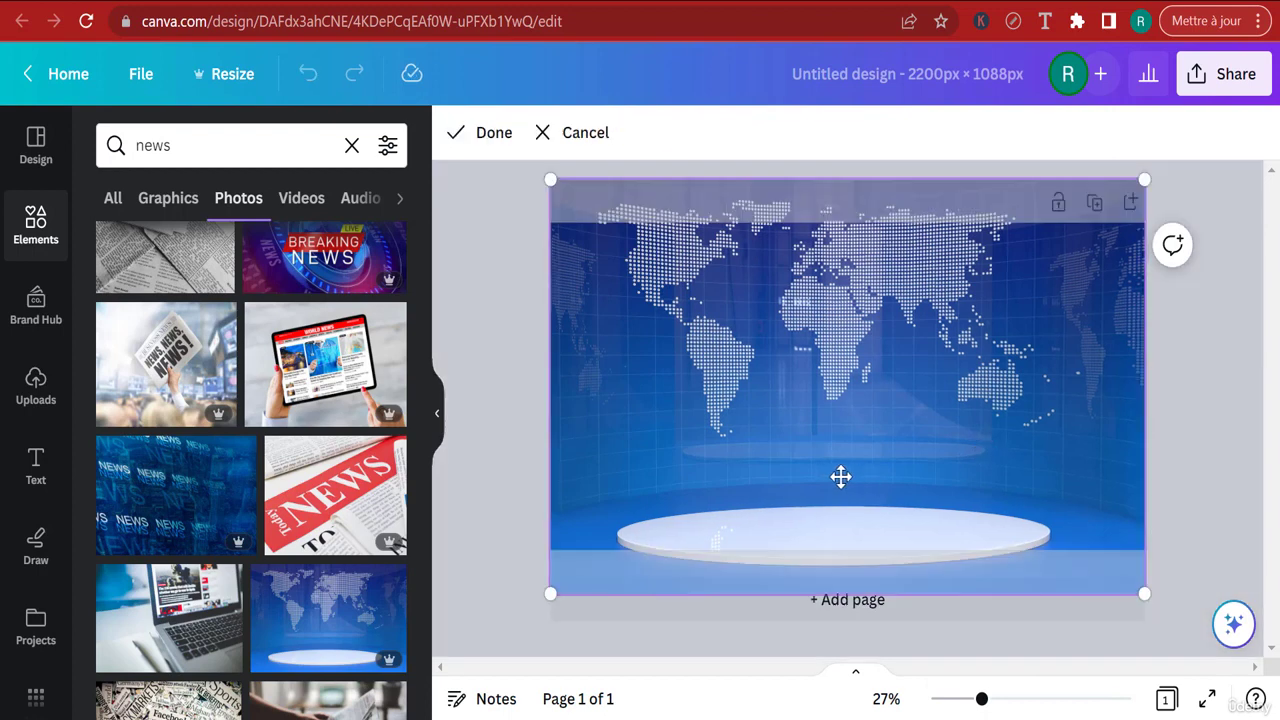
{"action": "left_click_drag", "start_coordinate": [840, 477], "coordinate": [835, 438]}
{"action": "left_click", "coordinate": [706, 552]}
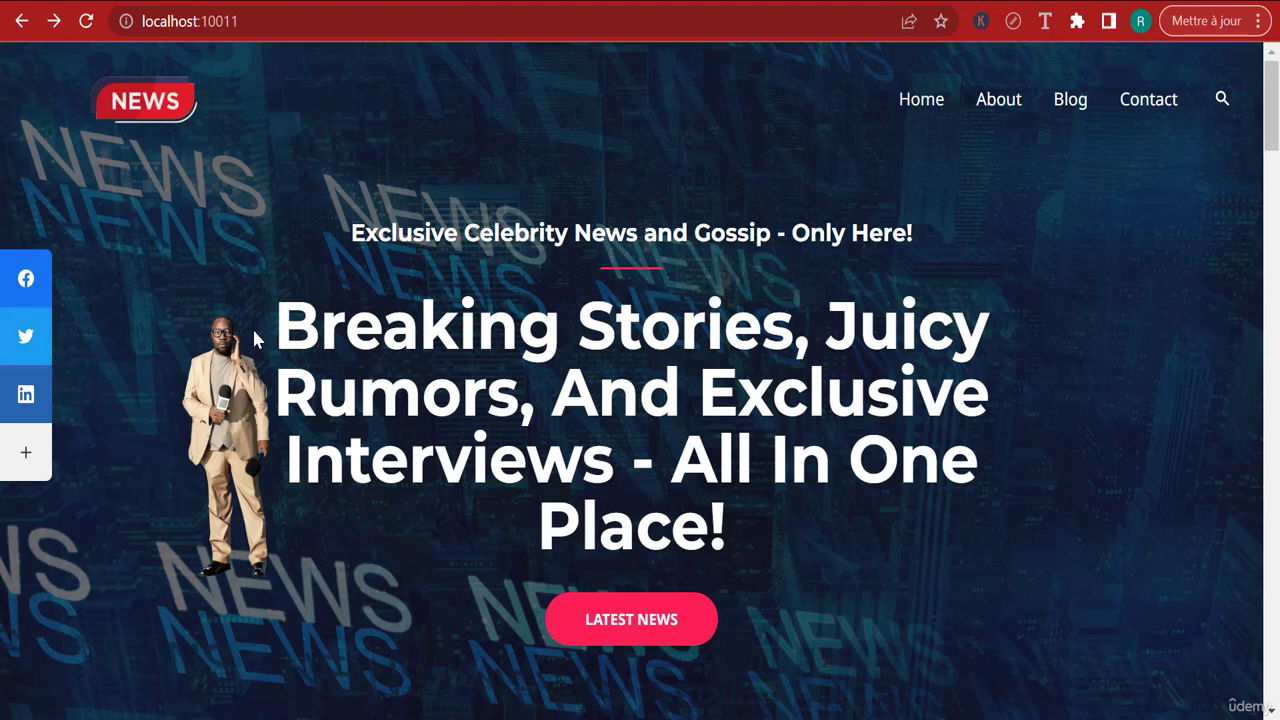
{"action": "left_click", "coordinate": [1010, 2]}
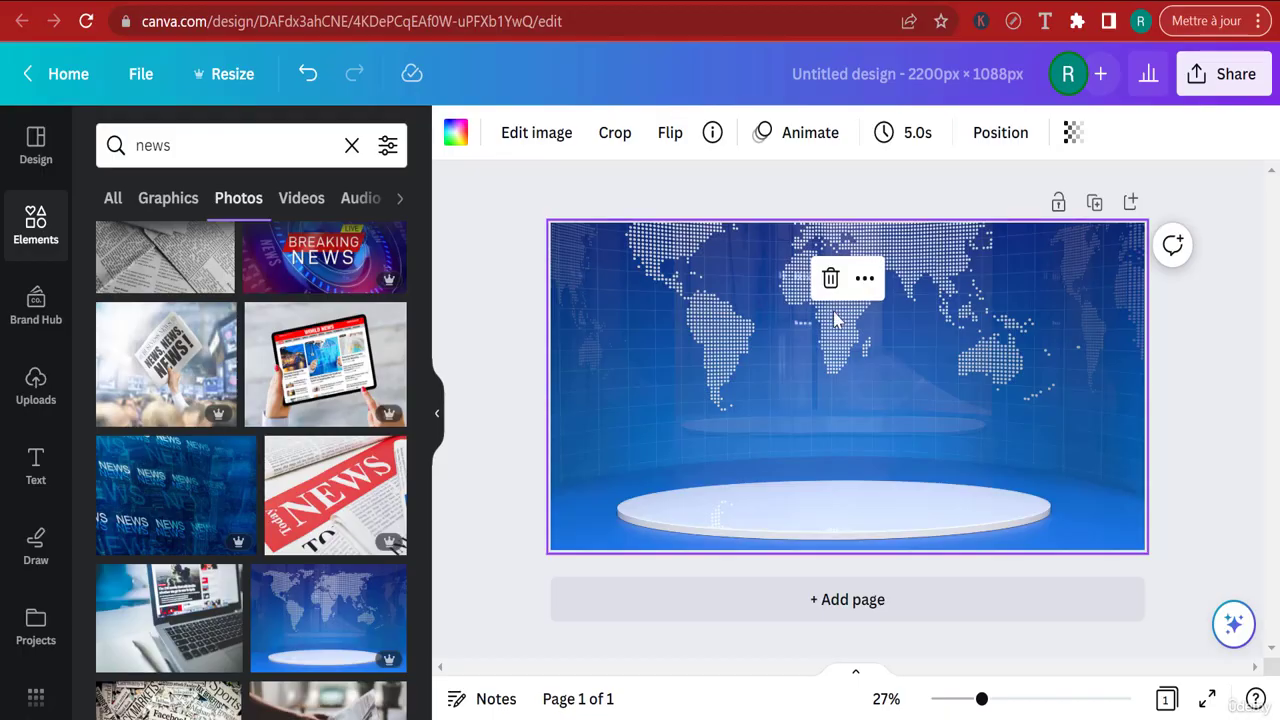
Rename the design as "news website hero image".
{"action": "left_click", "coordinate": [915, 88]}
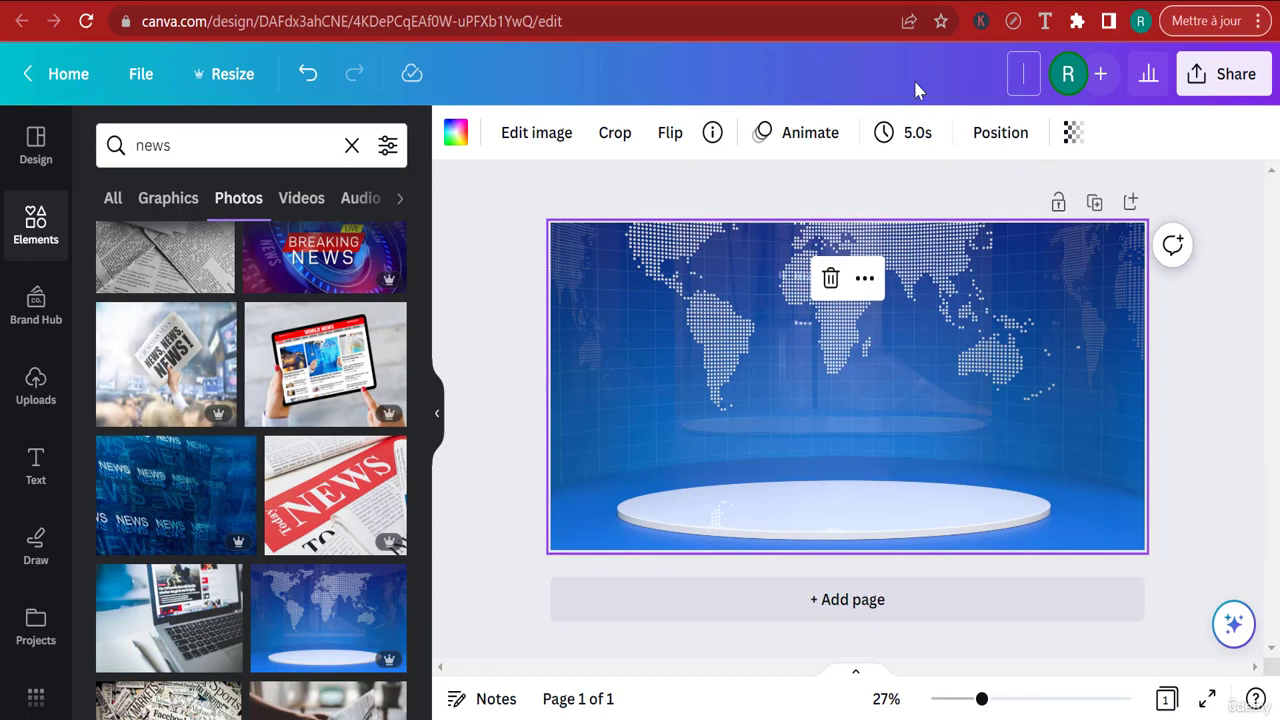
{"action": "type", "text": "news website her"}
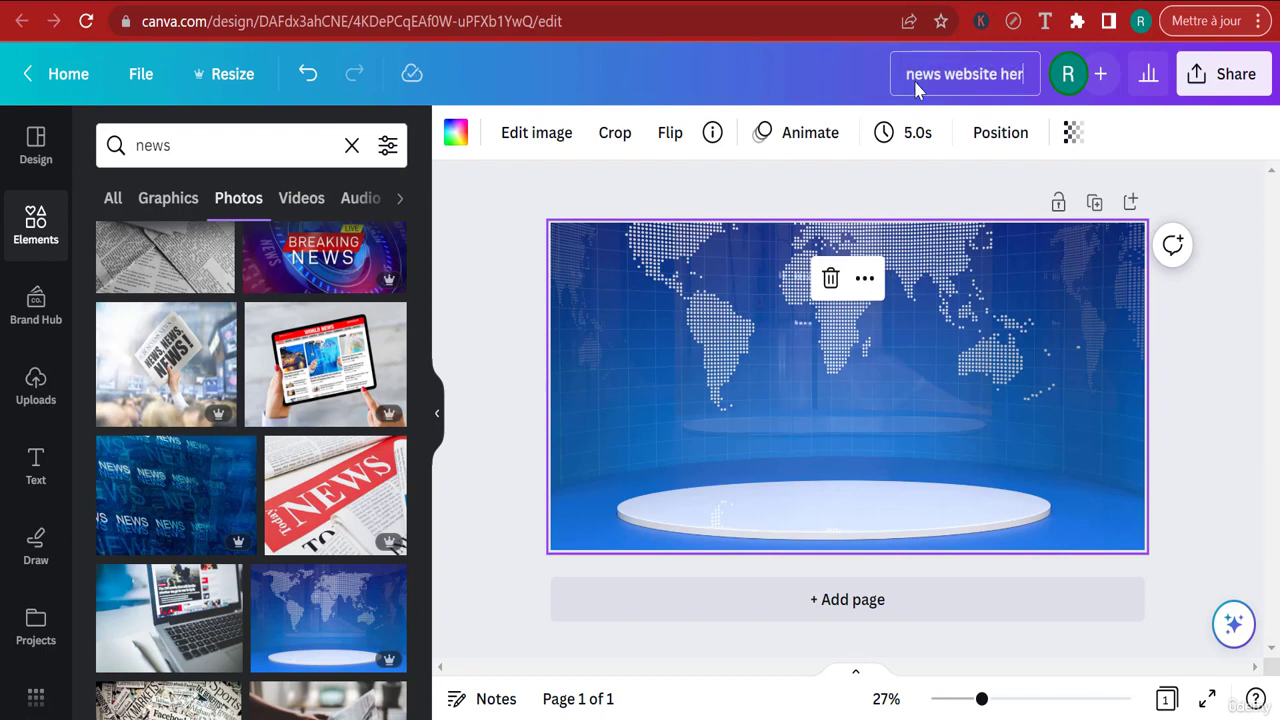
{"action": "type", "text": "o image"}
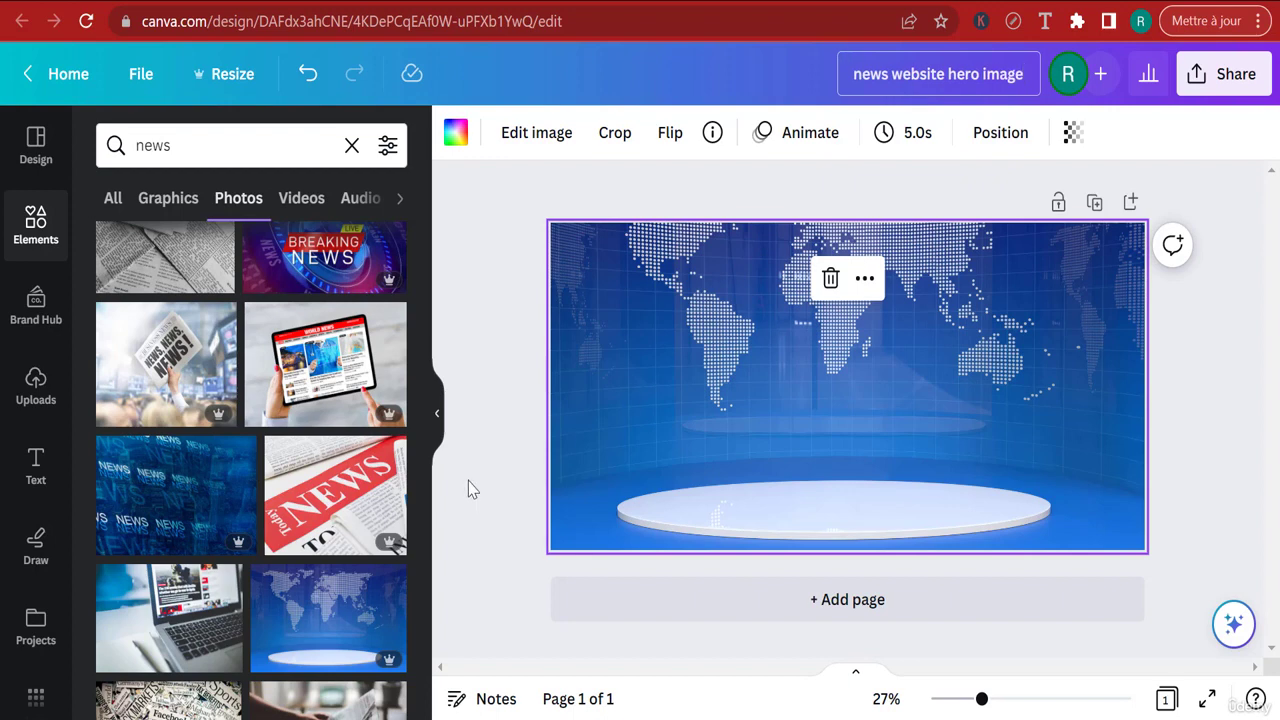
{"action": "key", "text": "Return"}
Set the world map background image's contrast to 22.
{"action": "left_click", "coordinate": [731, 370]}
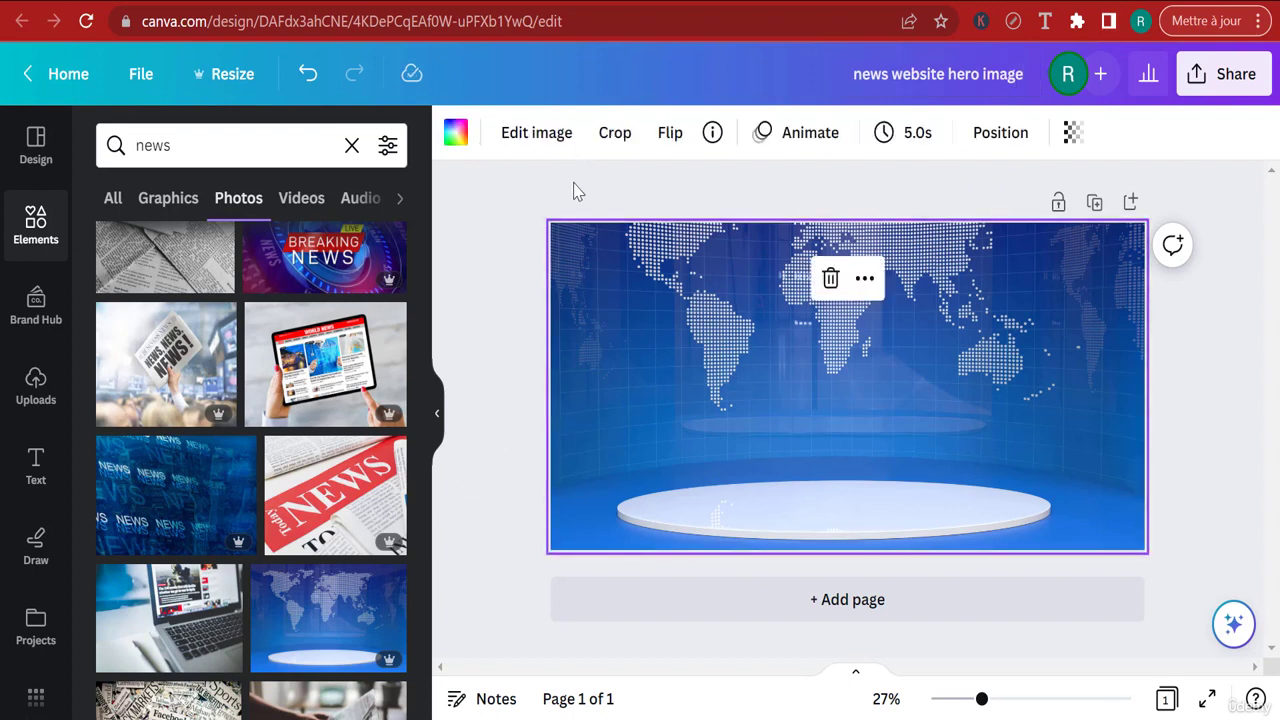
{"action": "left_click", "coordinate": [541, 143]}
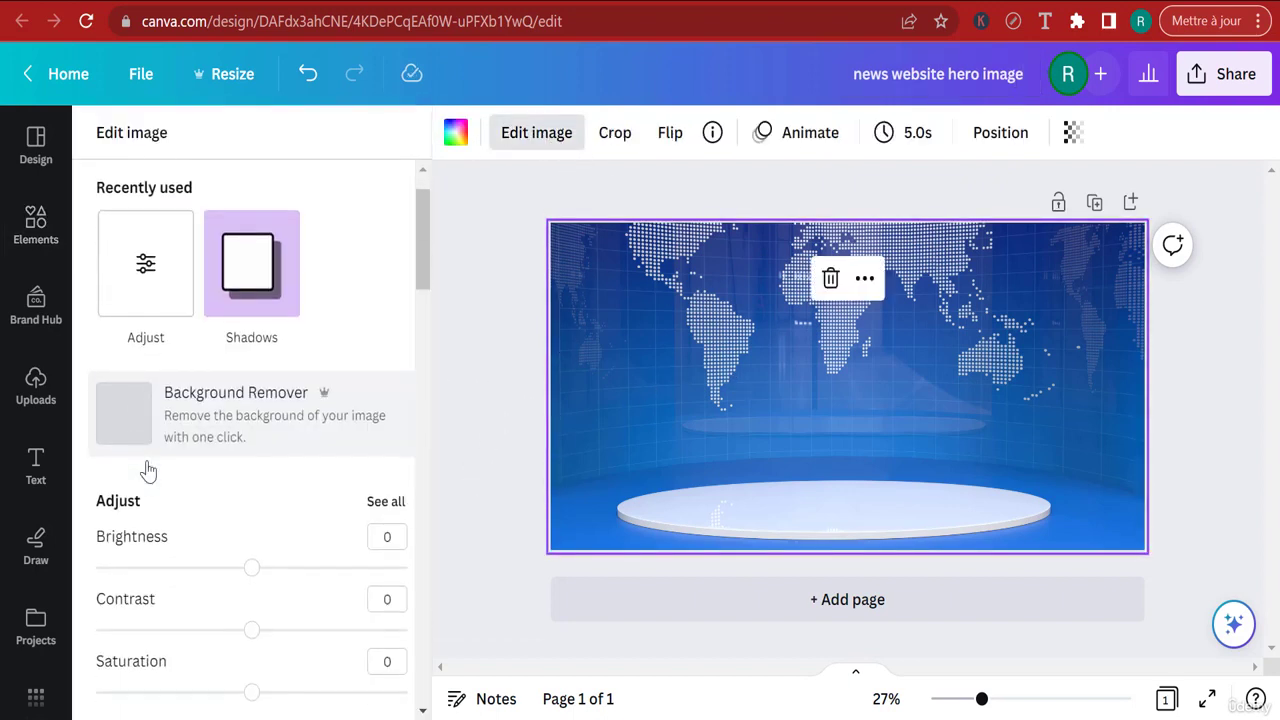
{"action": "scroll", "coordinate": [295, 382], "scroll_direction": "down", "scroll_amount": 3}
{"action": "left_click", "coordinate": [299, 362]}
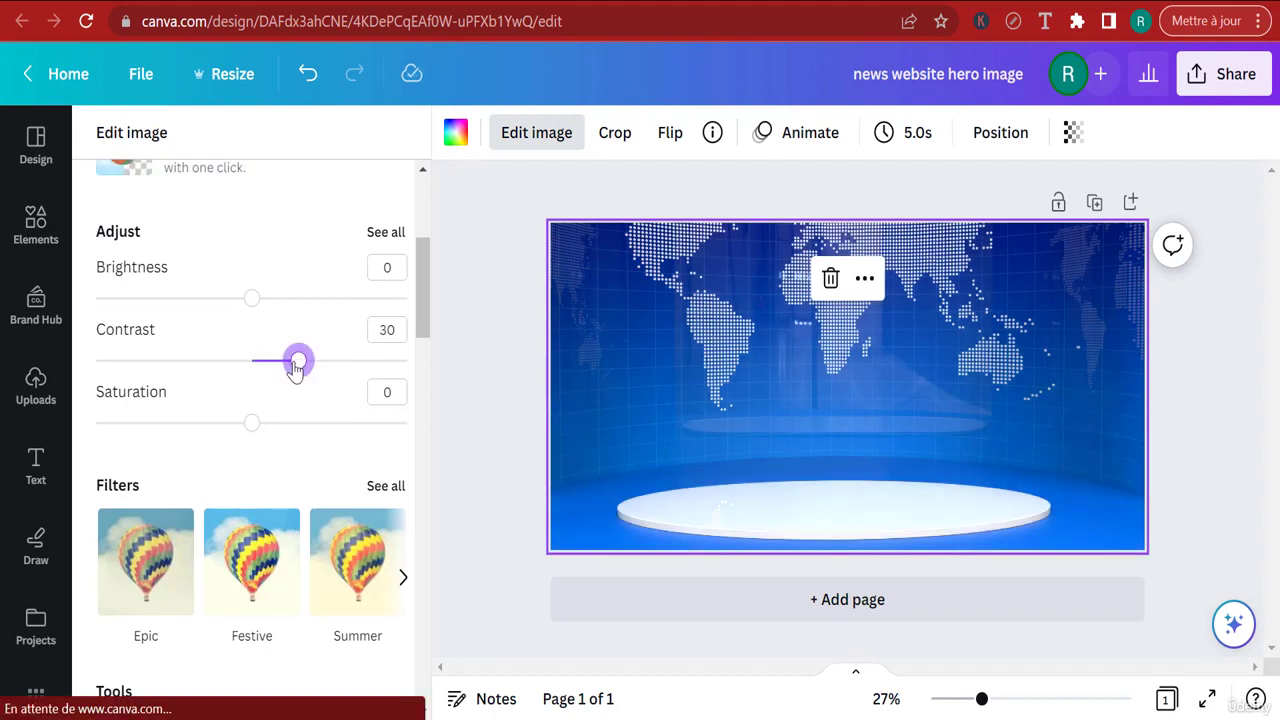
{"action": "left_click_drag", "start_coordinate": [291, 364], "coordinate": [285, 362]}
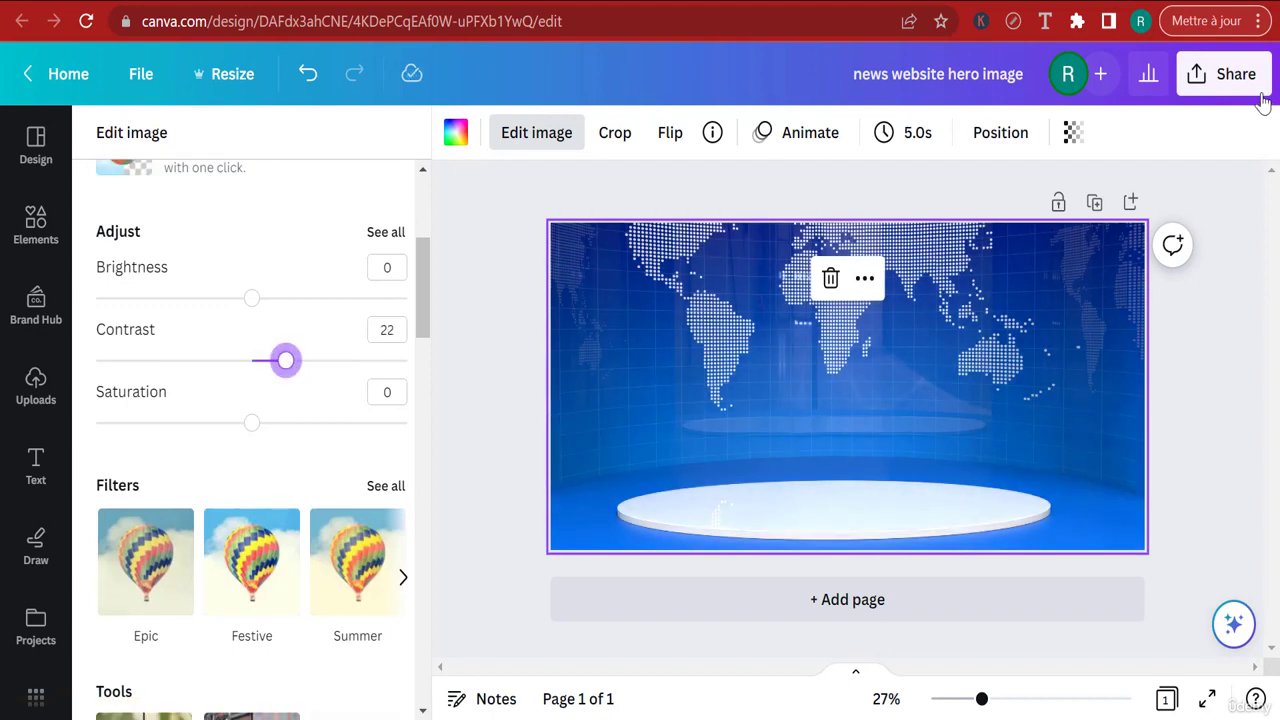
Download the finished hero image as a PNG at 2,200 × 1,088 px.
{"action": "left_click", "coordinate": [1222, 73]}
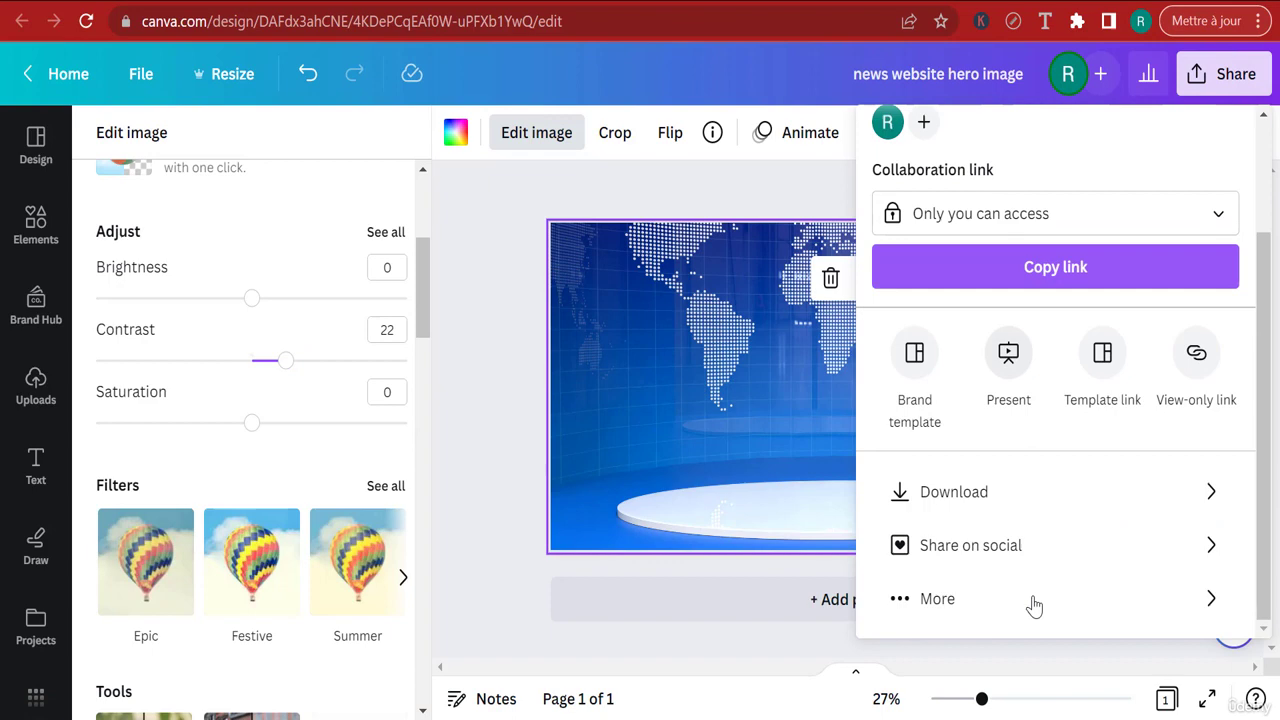
{"action": "left_click", "coordinate": [1004, 508]}
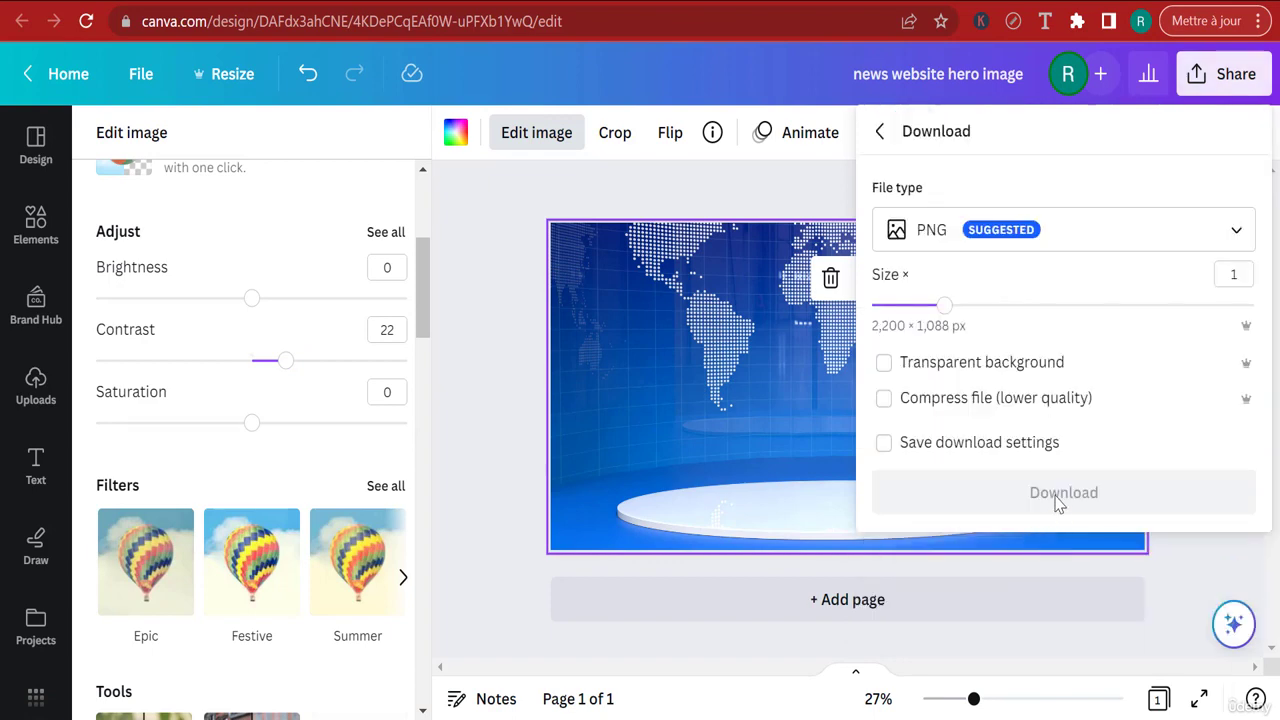
{"action": "left_click", "coordinate": [1060, 494]}
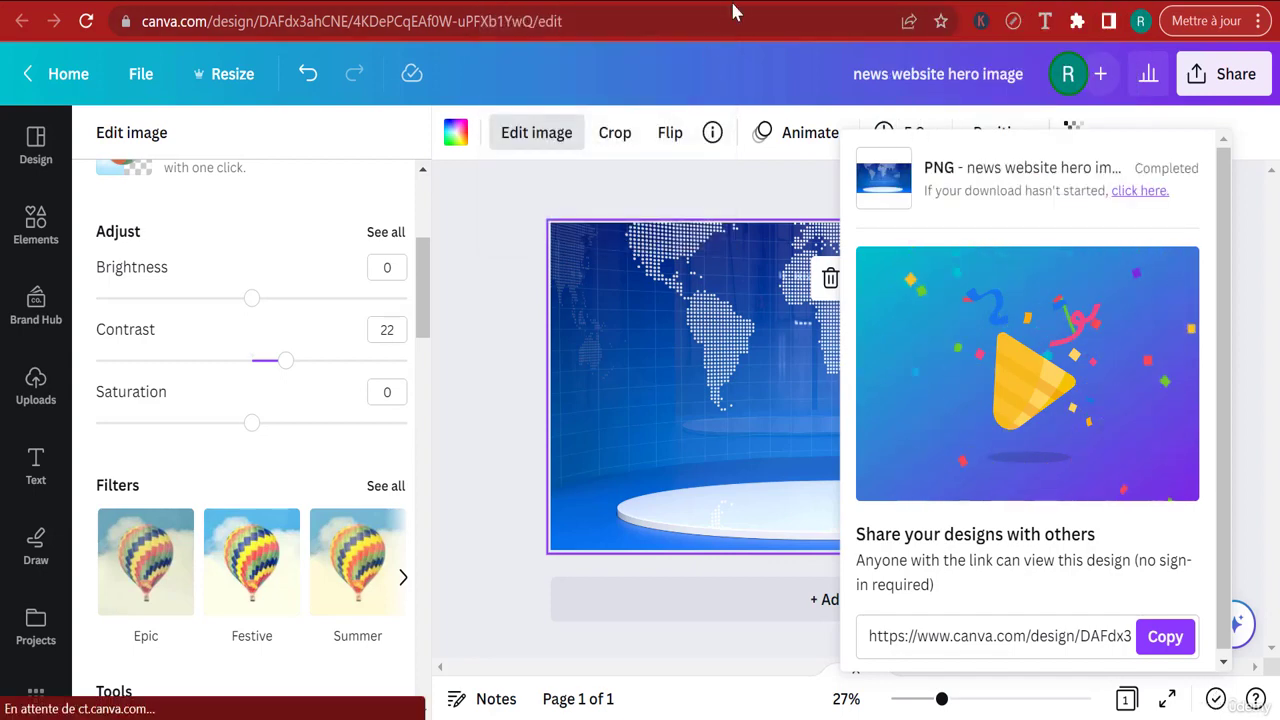
Switch to the Elementor media window and upload the file "news website hero image (1)" from the downloads folder.
{"action": "left_click", "coordinate": [855, 8]}
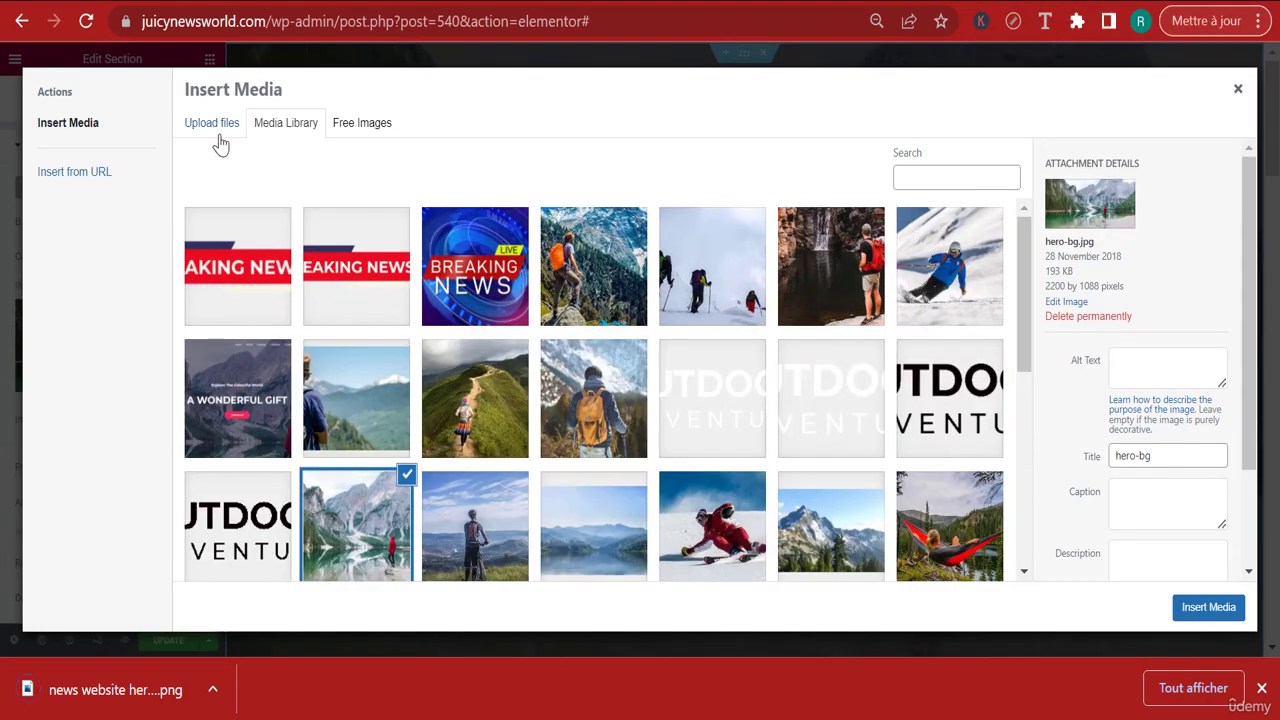
{"action": "left_click", "coordinate": [221, 131]}
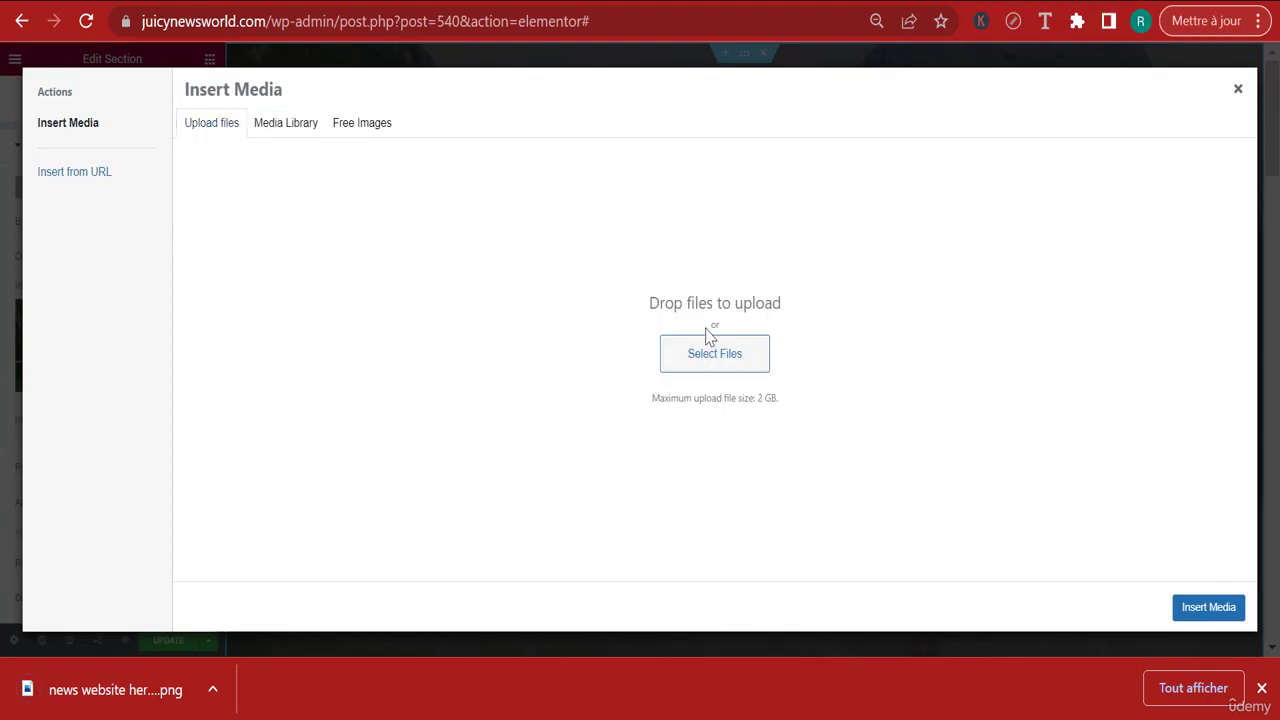
{"action": "left_click", "coordinate": [712, 368]}
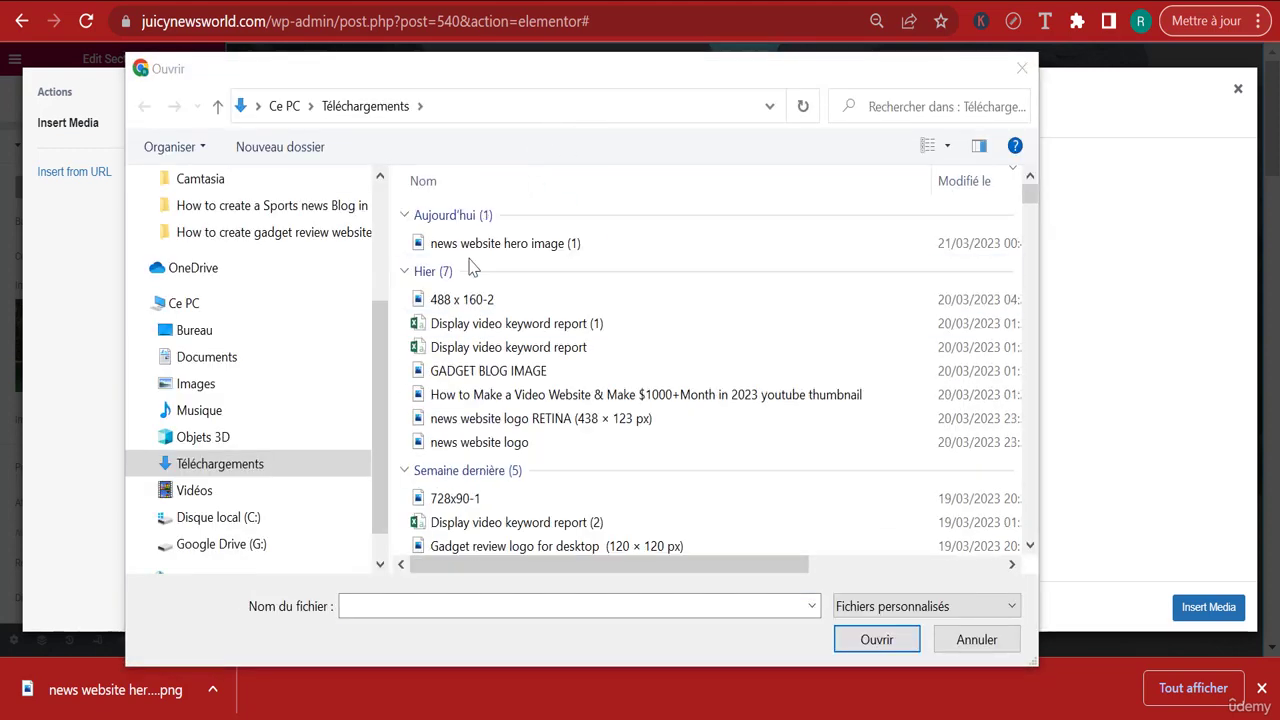
{"action": "double_click", "coordinate": [533, 246]}
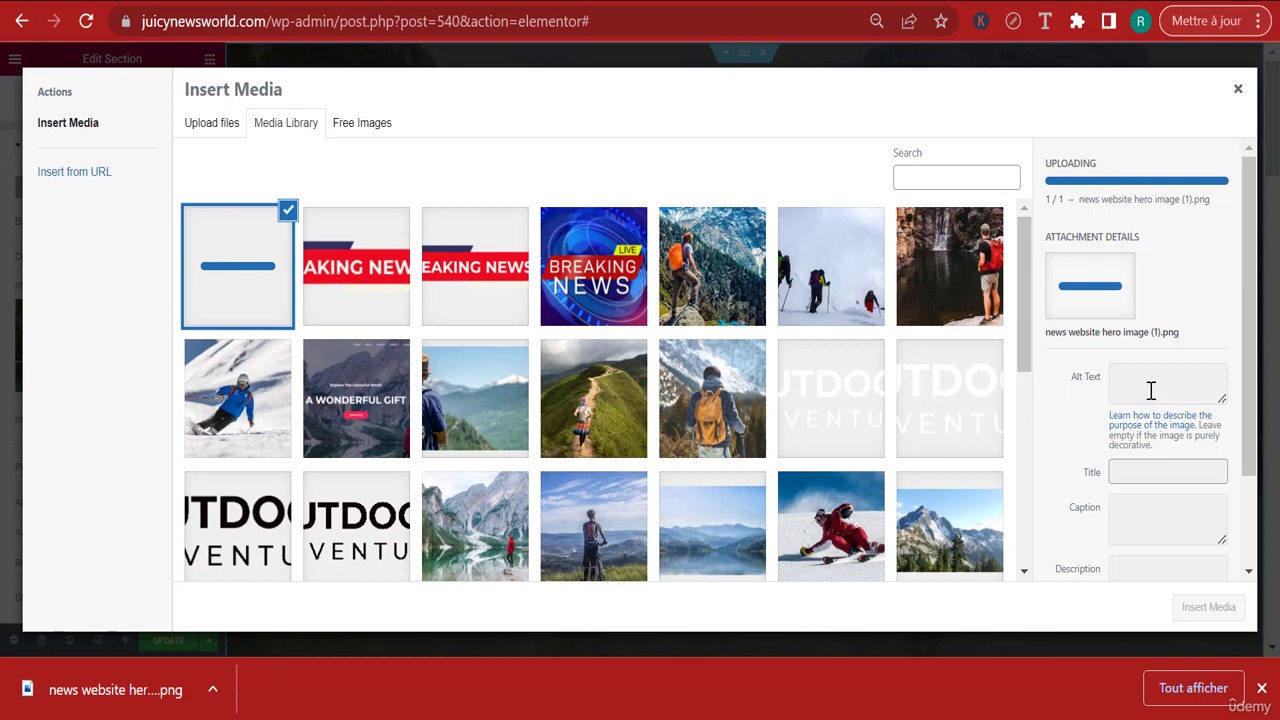
Copy the text "news website hero image" from the uploaded file's name in the attachment details.
{"action": "left_click_drag", "start_coordinate": [1150, 333], "coordinate": [1051, 338]}
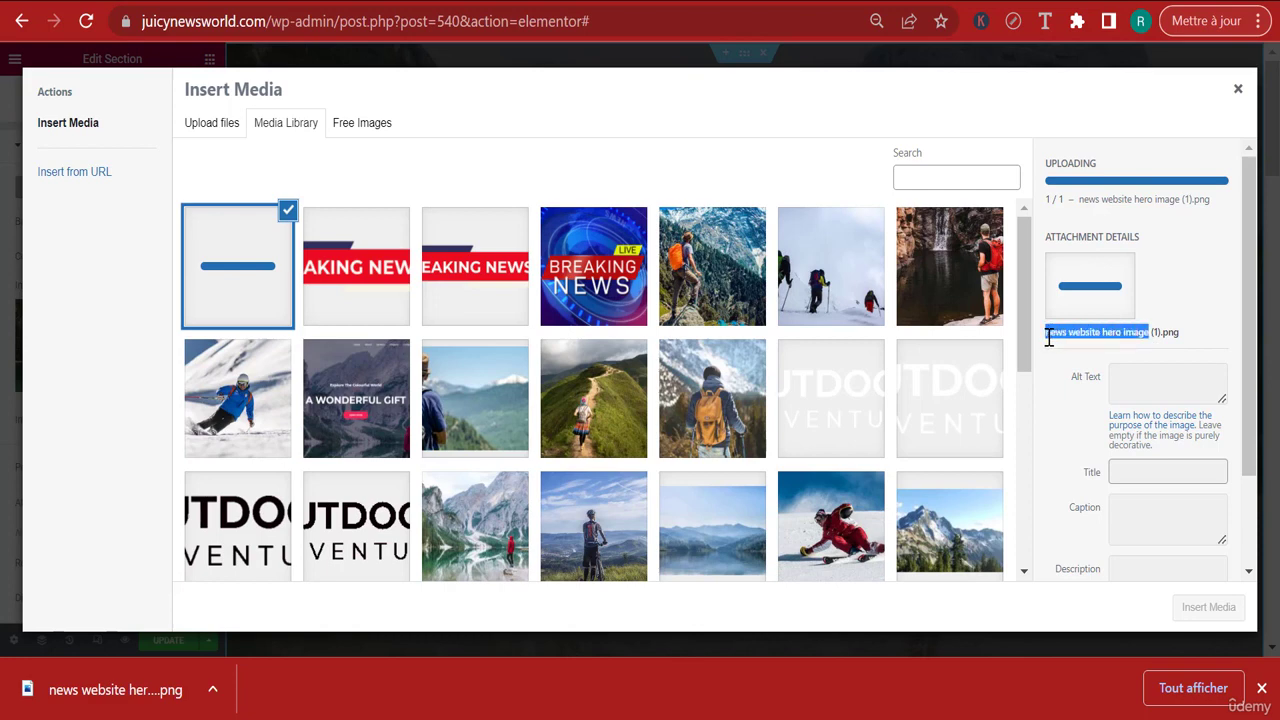
{"action": "right_click", "coordinate": [1049, 338]}
{"action": "left_click", "coordinate": [1006, 355]}
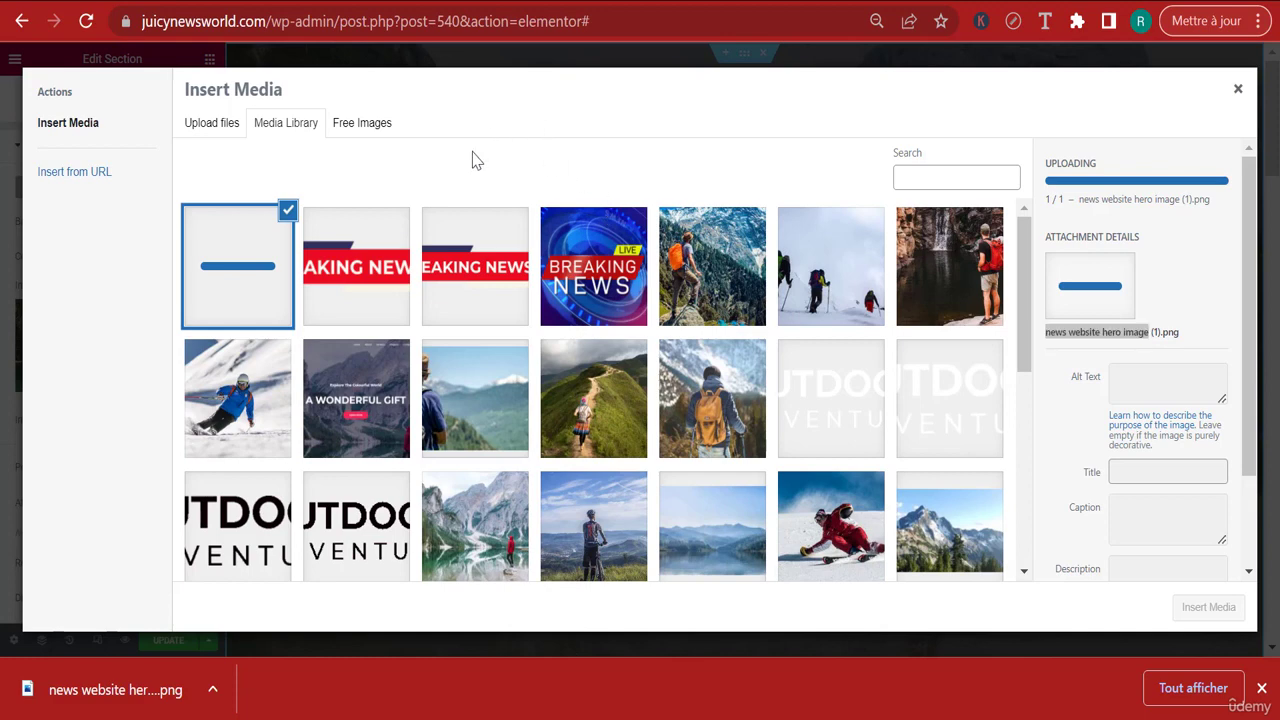
Set the uploaded image's alt text to "news website hero image" and insert it as the section background.
{"action": "left_click", "coordinate": [1137, 304]}
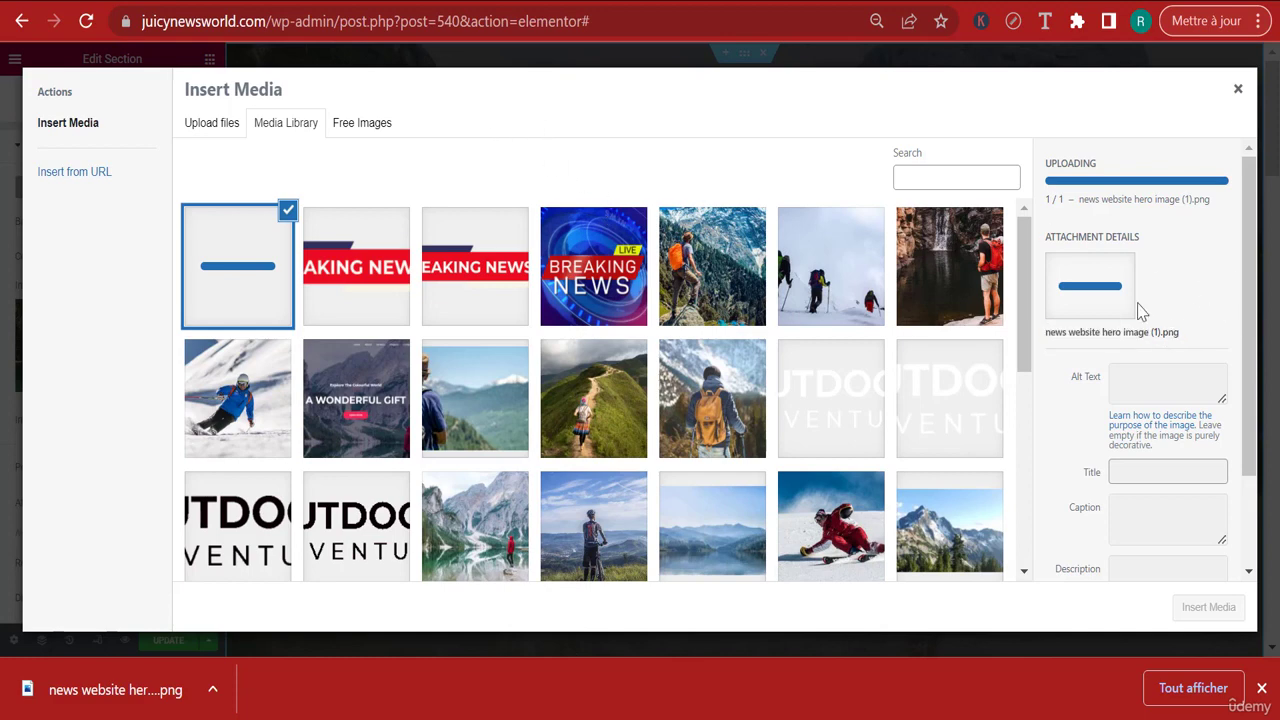
{"action": "left_click", "coordinate": [1145, 393]}
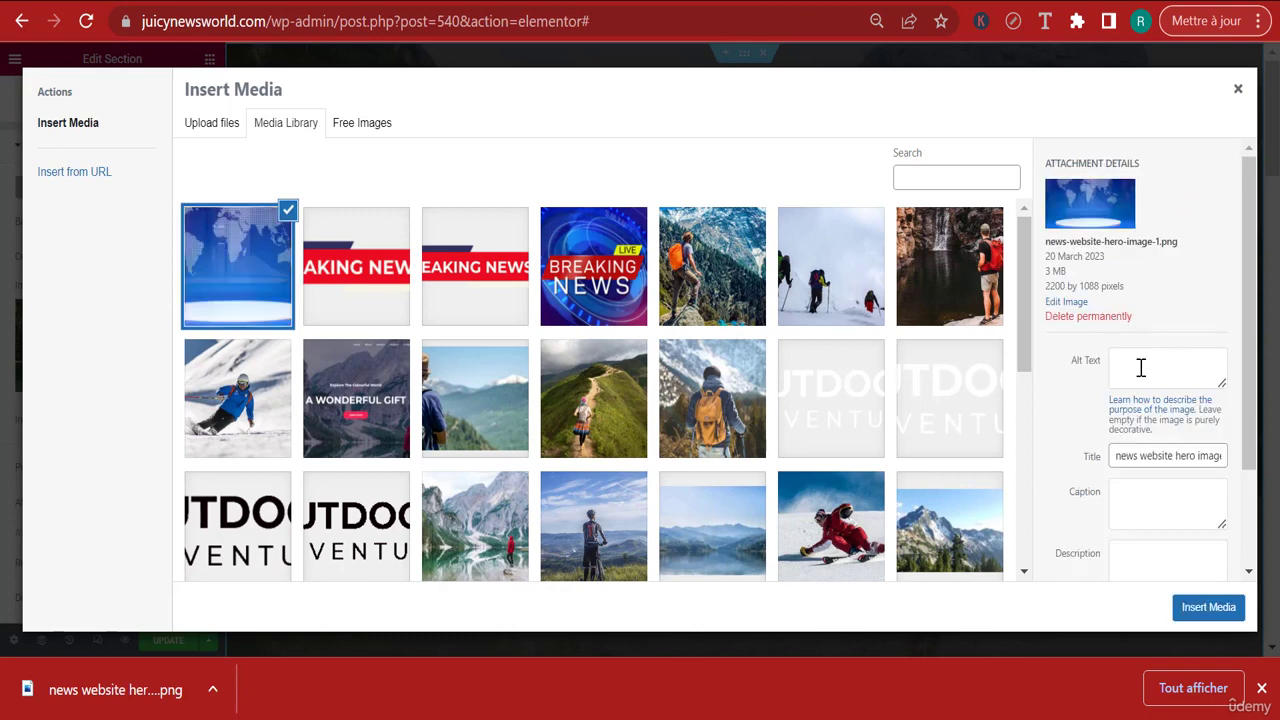
{"action": "left_click", "coordinate": [1140, 367]}
{"action": "key", "text": "ctrl+v"}
{"action": "left_click", "coordinate": [1222, 608]}
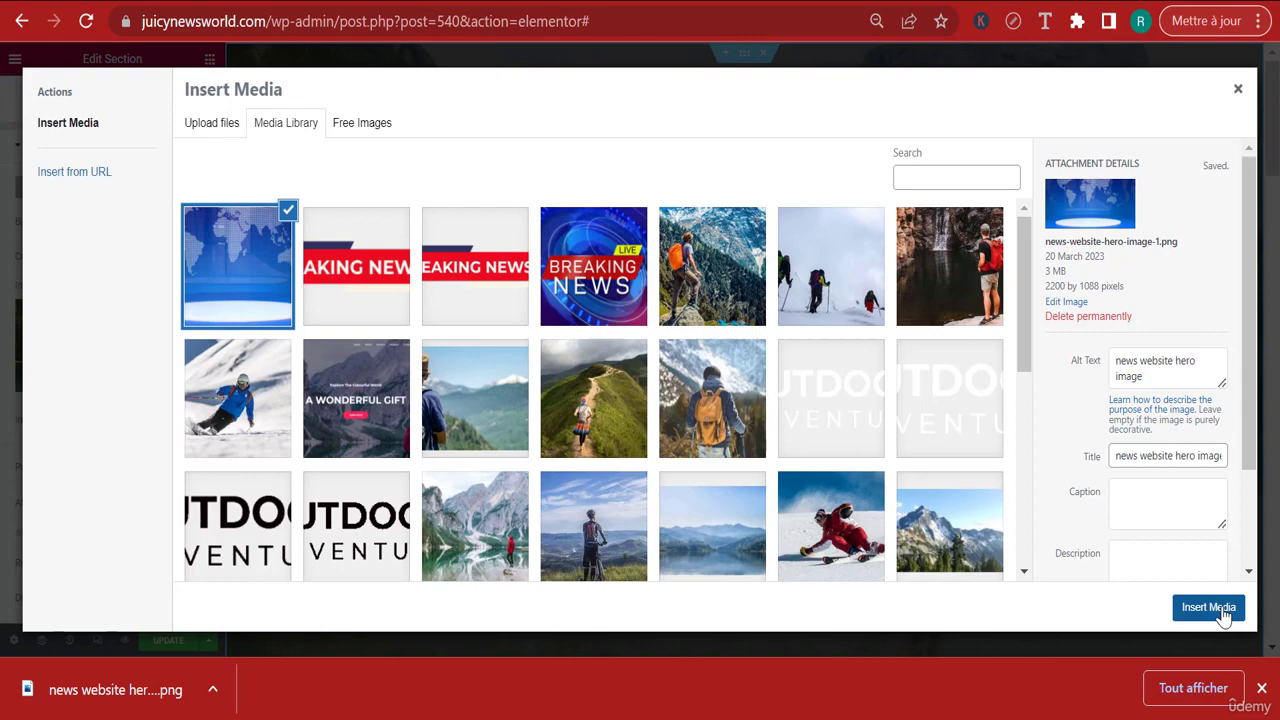
{"action": "left_click", "coordinate": [1261, 688]}
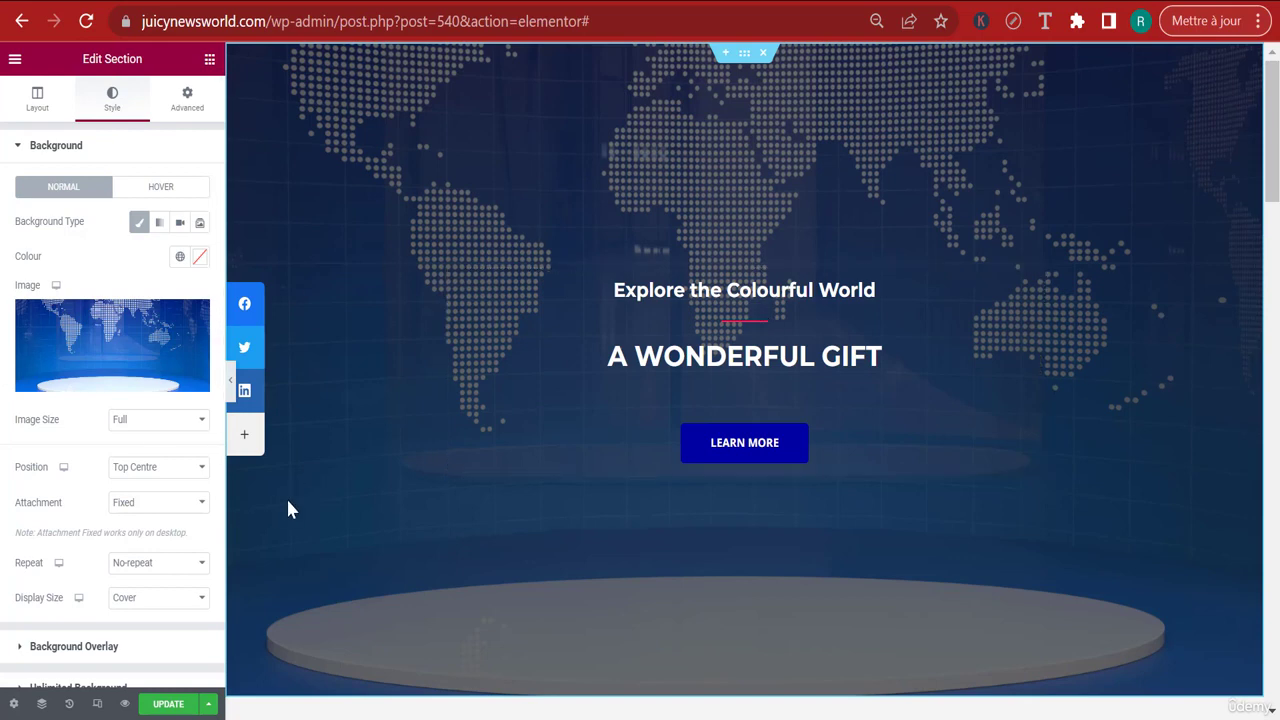
Set the background image's position to Centre Centre and attachment to Default, keeping the display size at Cover.
{"action": "left_click", "coordinate": [146, 474]}
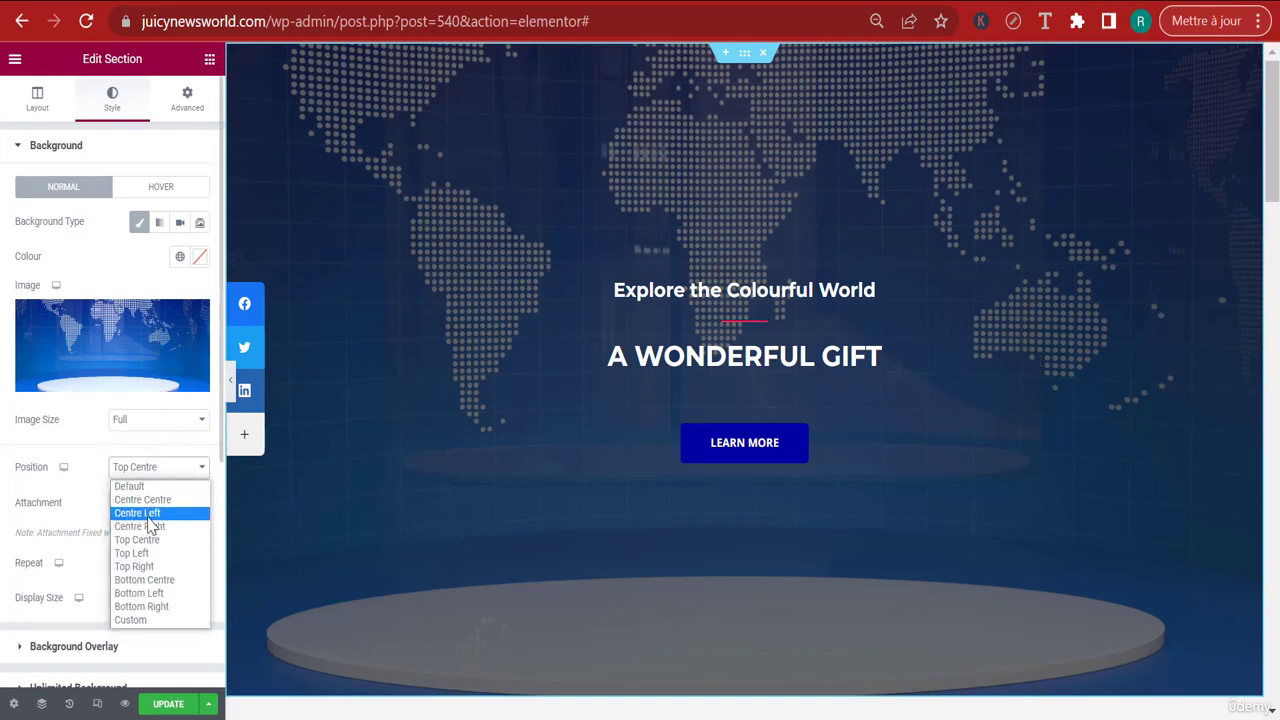
{"action": "left_click", "coordinate": [153, 500]}
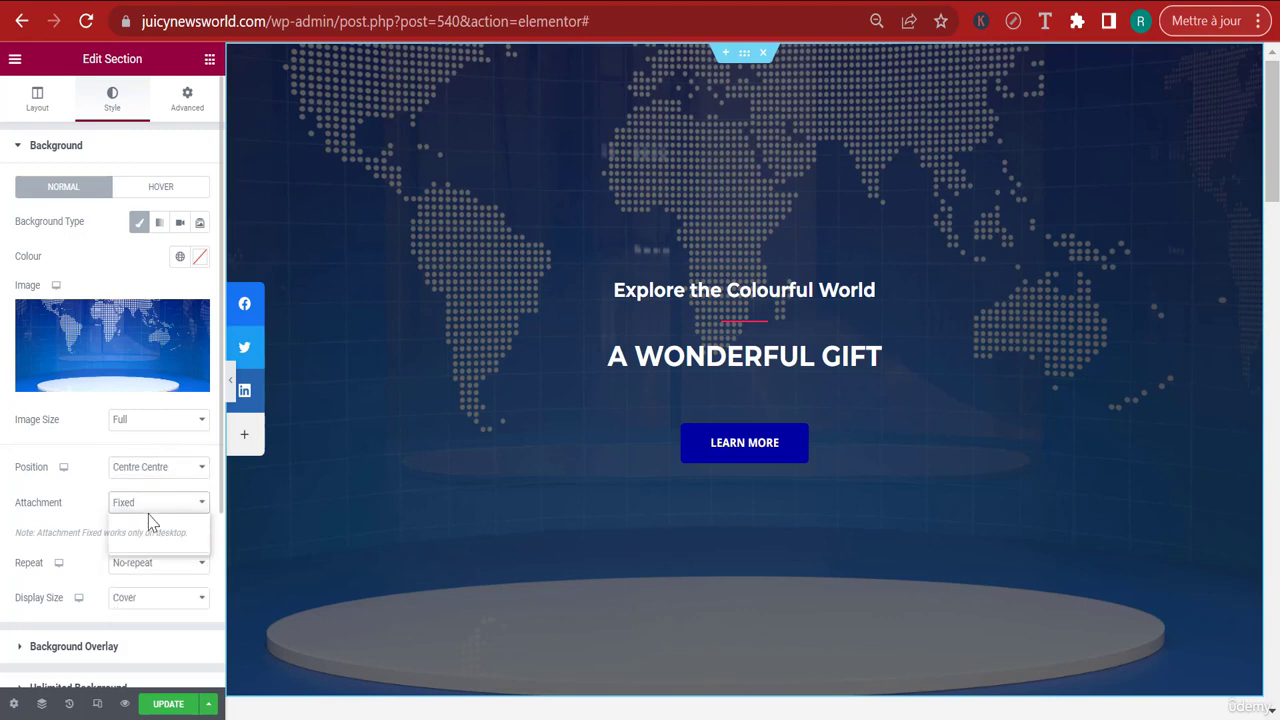
{"action": "left_click", "coordinate": [150, 505]}
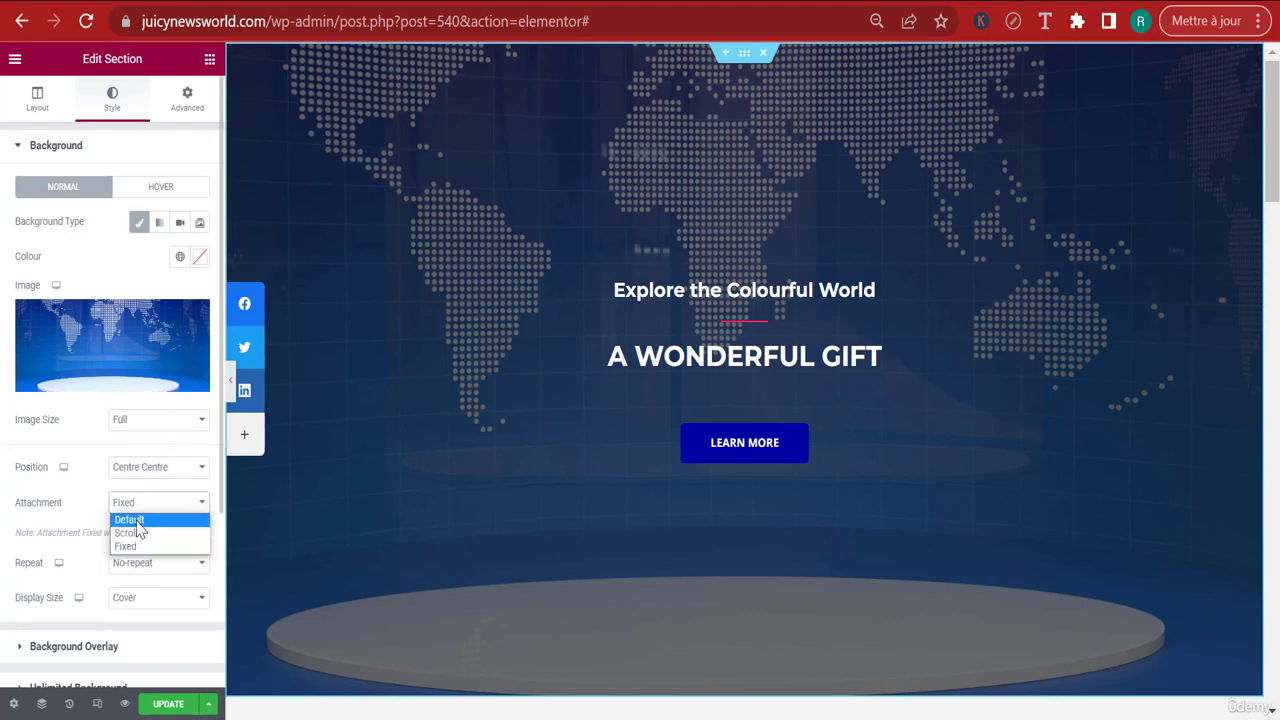
{"action": "left_click", "coordinate": [133, 520]}
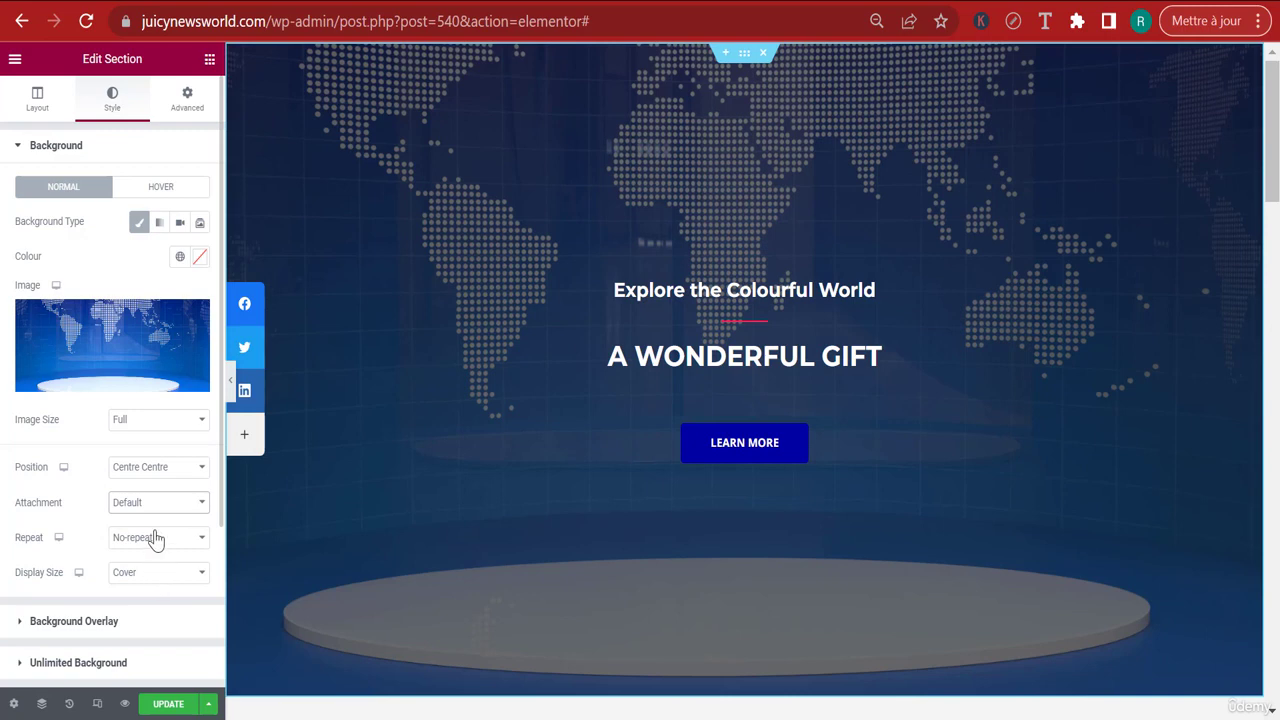
{"action": "left_click", "coordinate": [147, 545]}
{"action": "left_click", "coordinate": [150, 538]}
{"action": "left_click", "coordinate": [147, 575]}
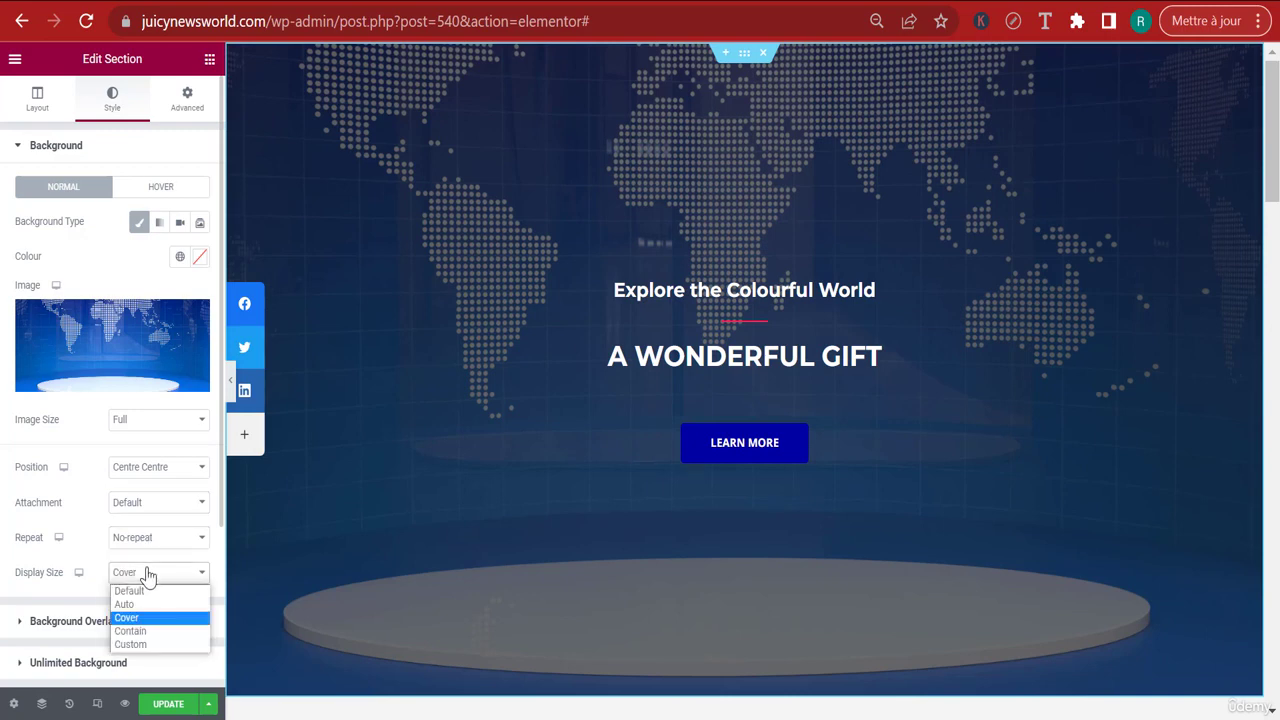
{"action": "left_click", "coordinate": [135, 615]}
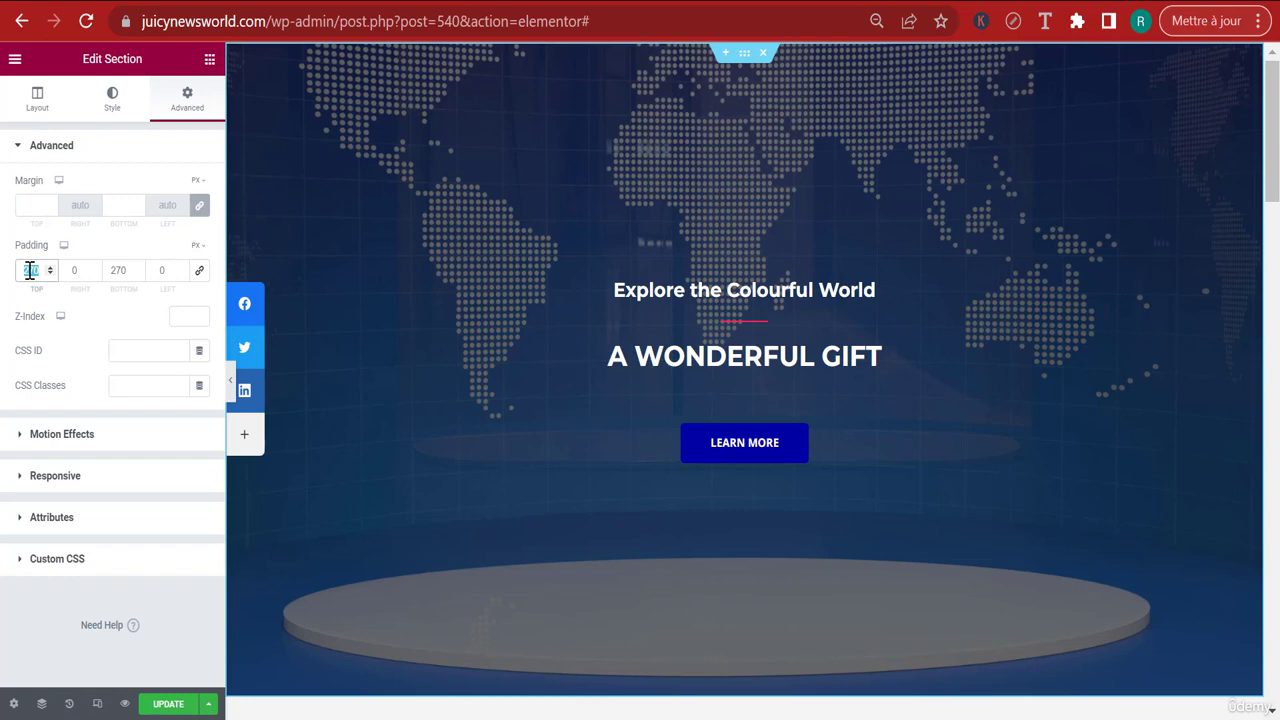
Set the hero section's top and bottom padding to 150 px each.
{"action": "key", "text": "BackSpace"}
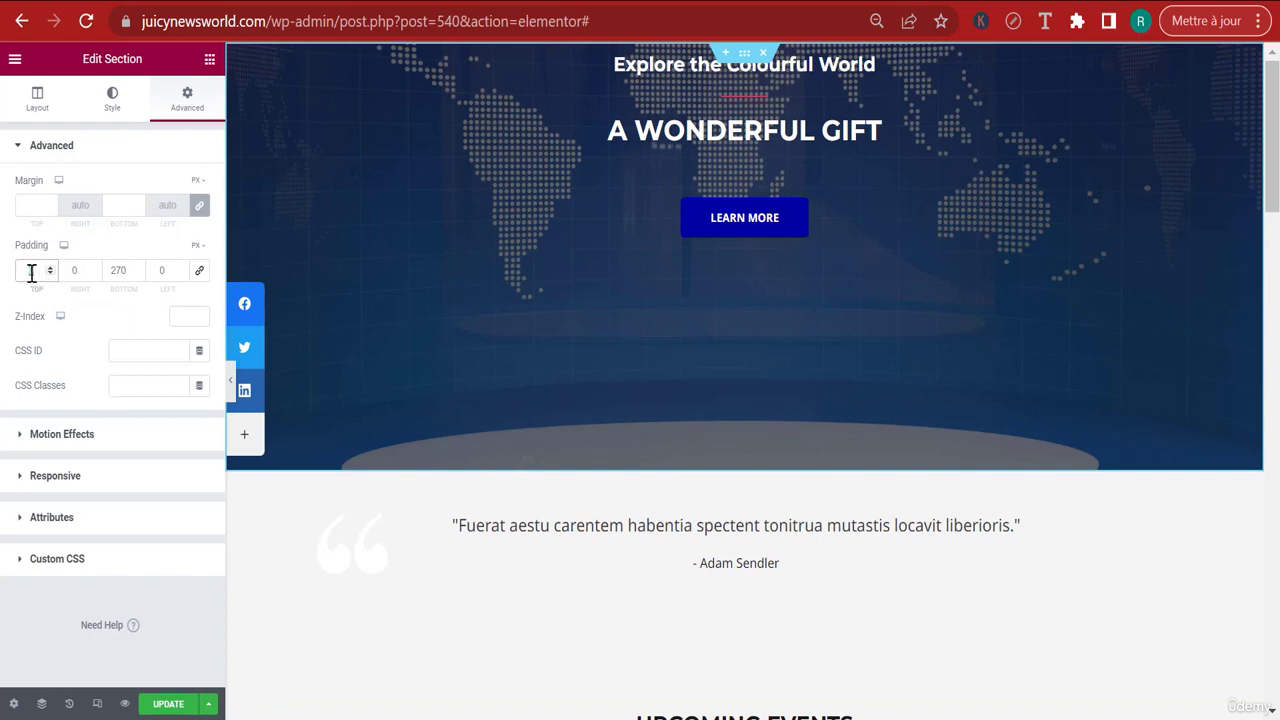
{"action": "type", "text": "130"}
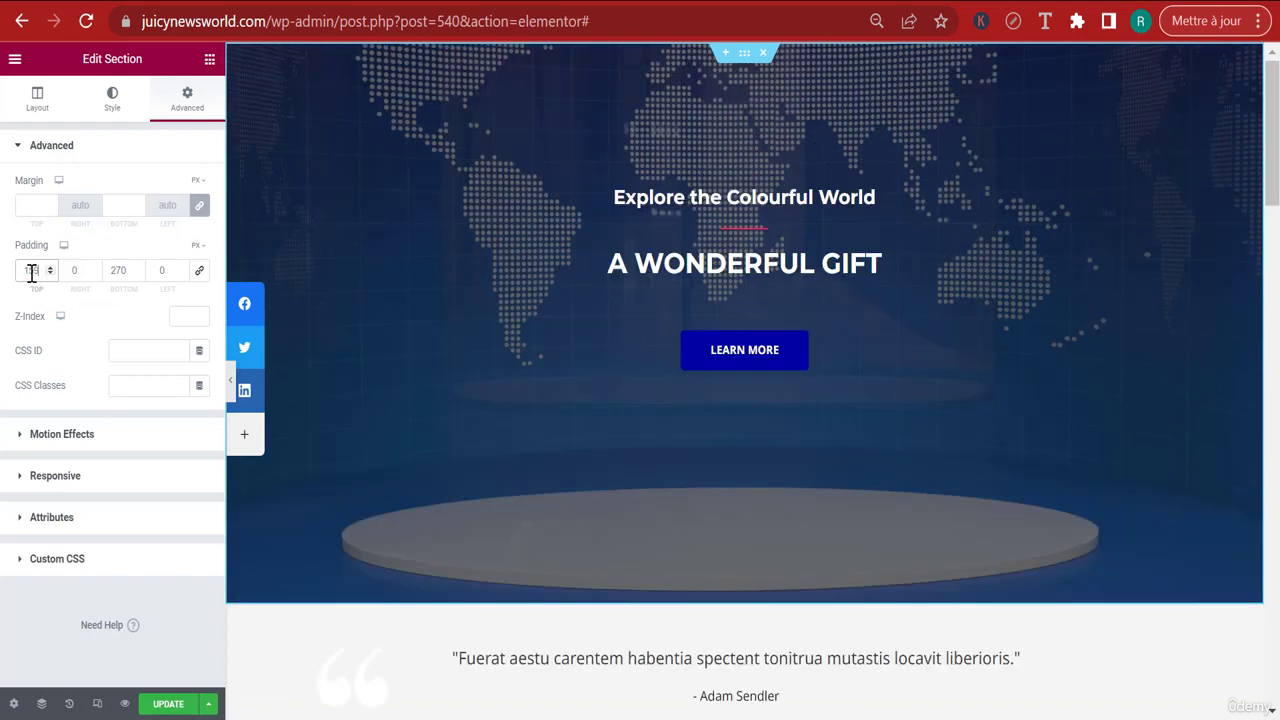
{"action": "double_click", "coordinate": [110, 272]}
{"action": "type", "text": "150"}
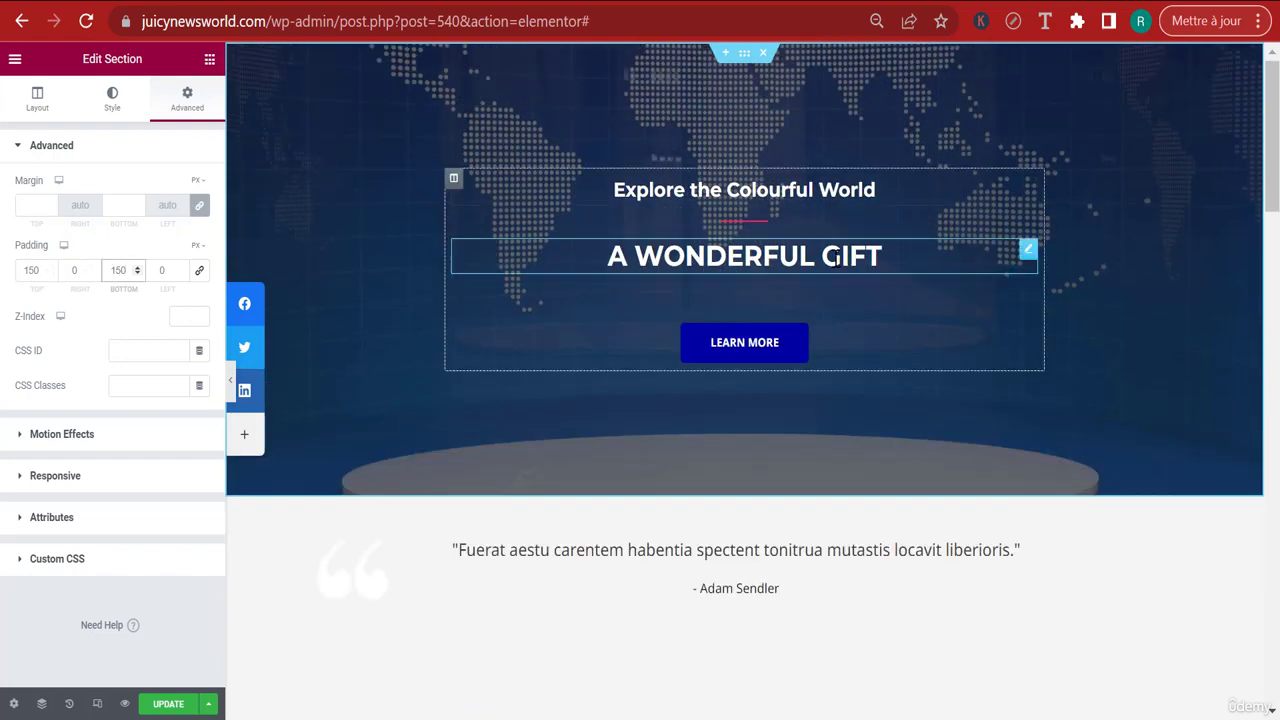
{"action": "left_click", "coordinate": [467, 142]}
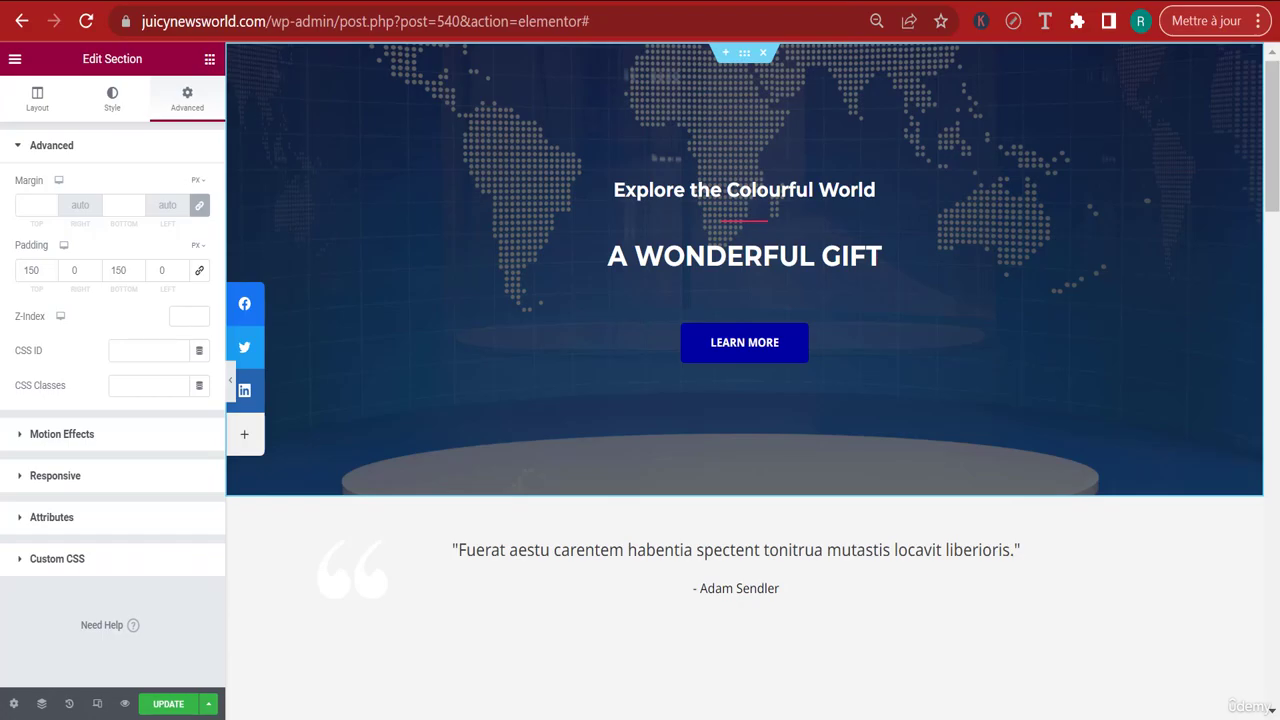
Switch to ChatGPT and ask for 2 headlines for the website's hero section, appealing for people interested in news.
{"action": "key", "text": "ctrl+Tab"}
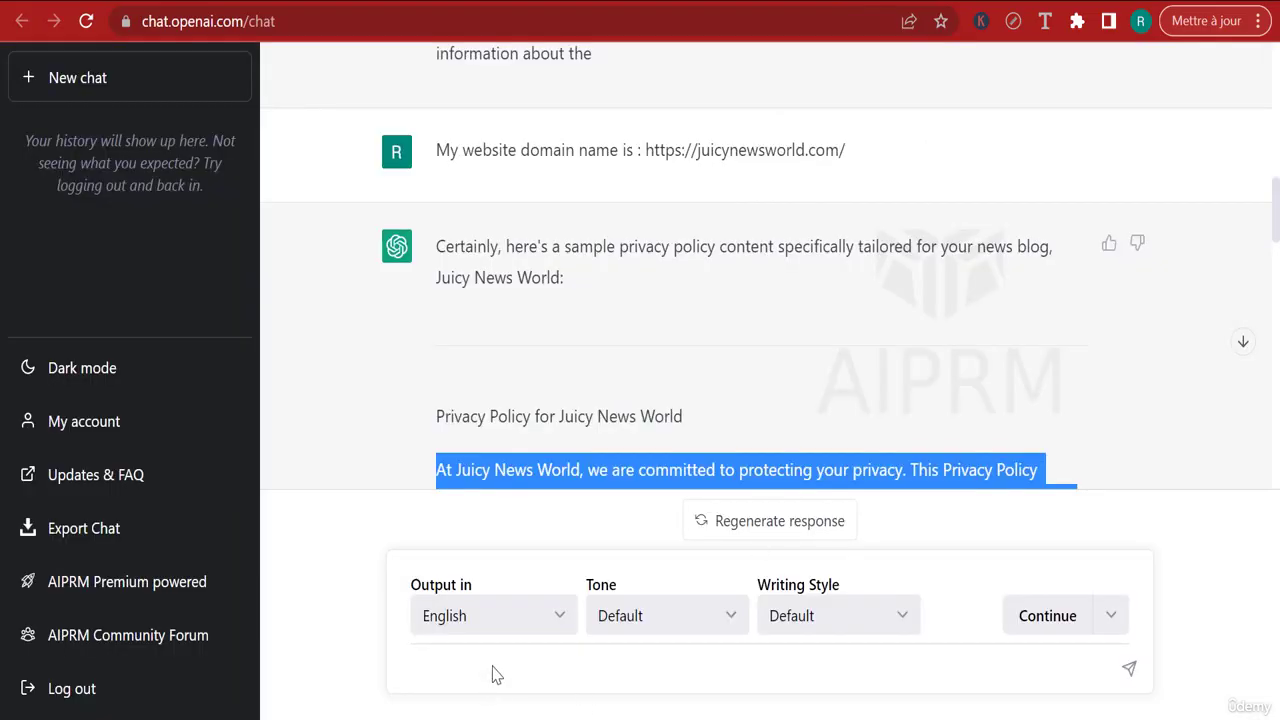
{"action": "left_click", "coordinate": [516, 666]}
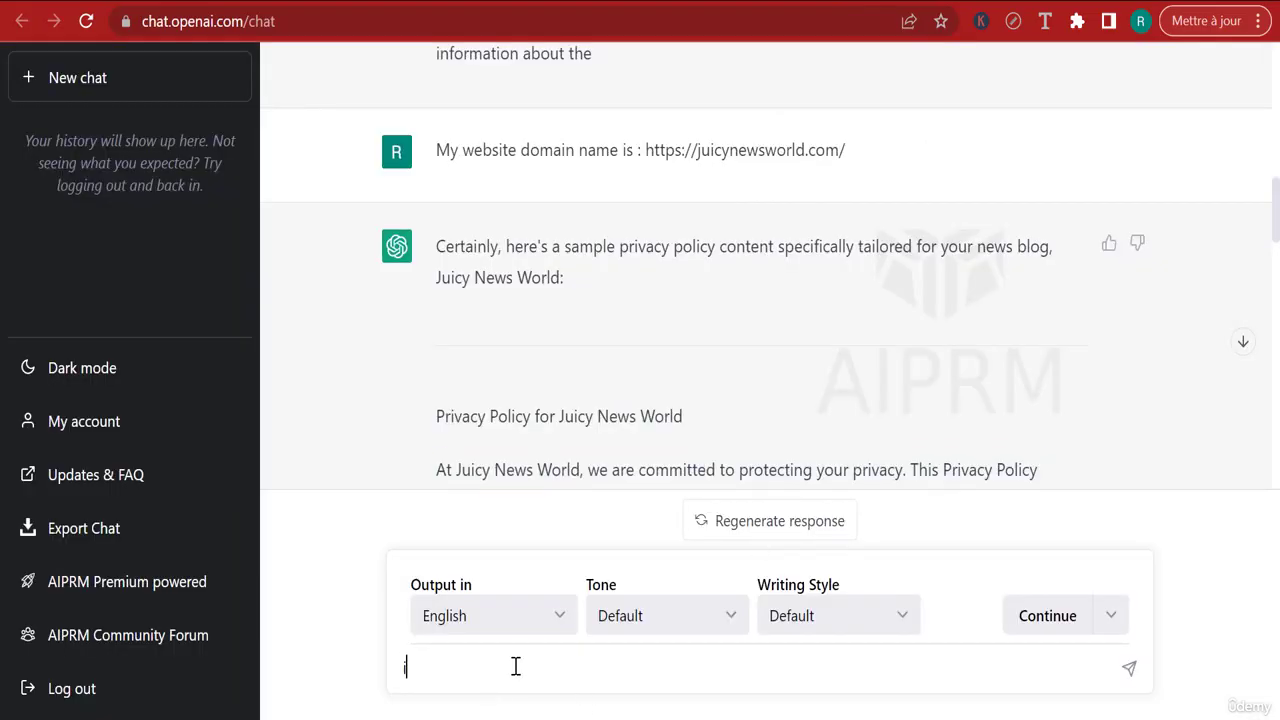
{"action": "type", "text": "I am "}
{"action": "type", "text": "woirk"}
{"action": "type", "text": "kin"}
{"action": "type", "text": "g on a hero section of t"}
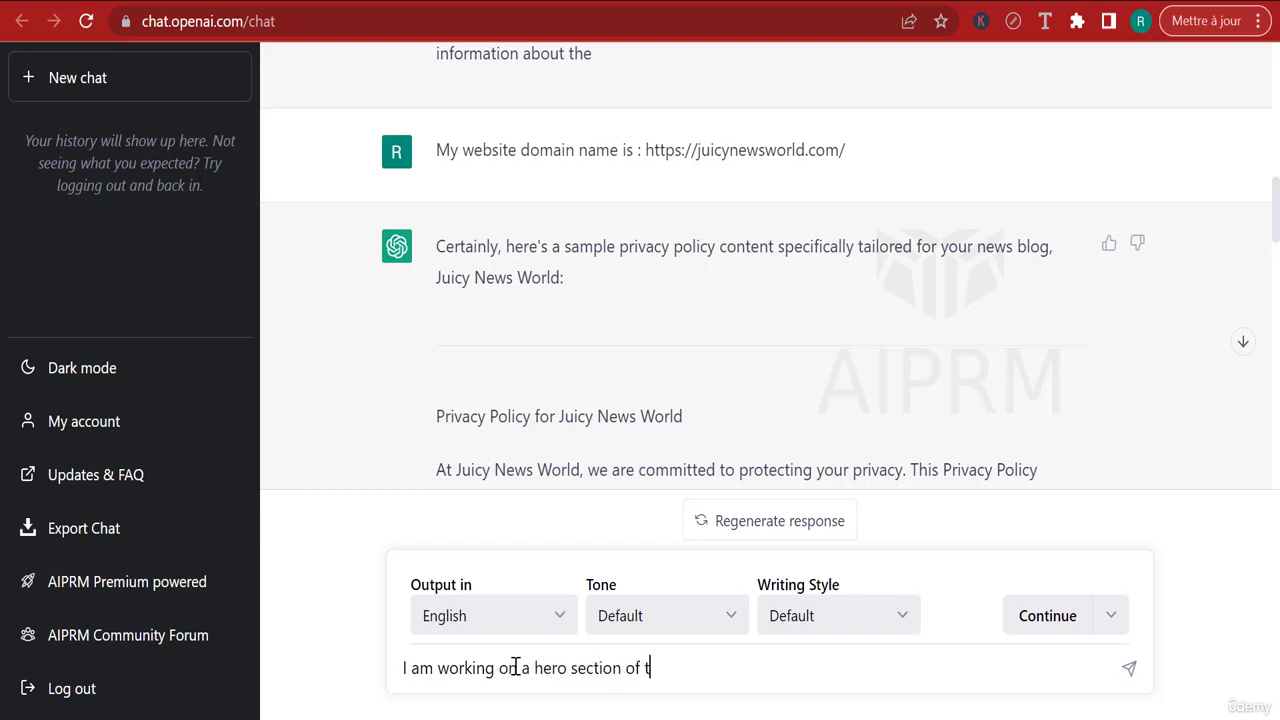
{"action": "type", "text": "he website, and"}
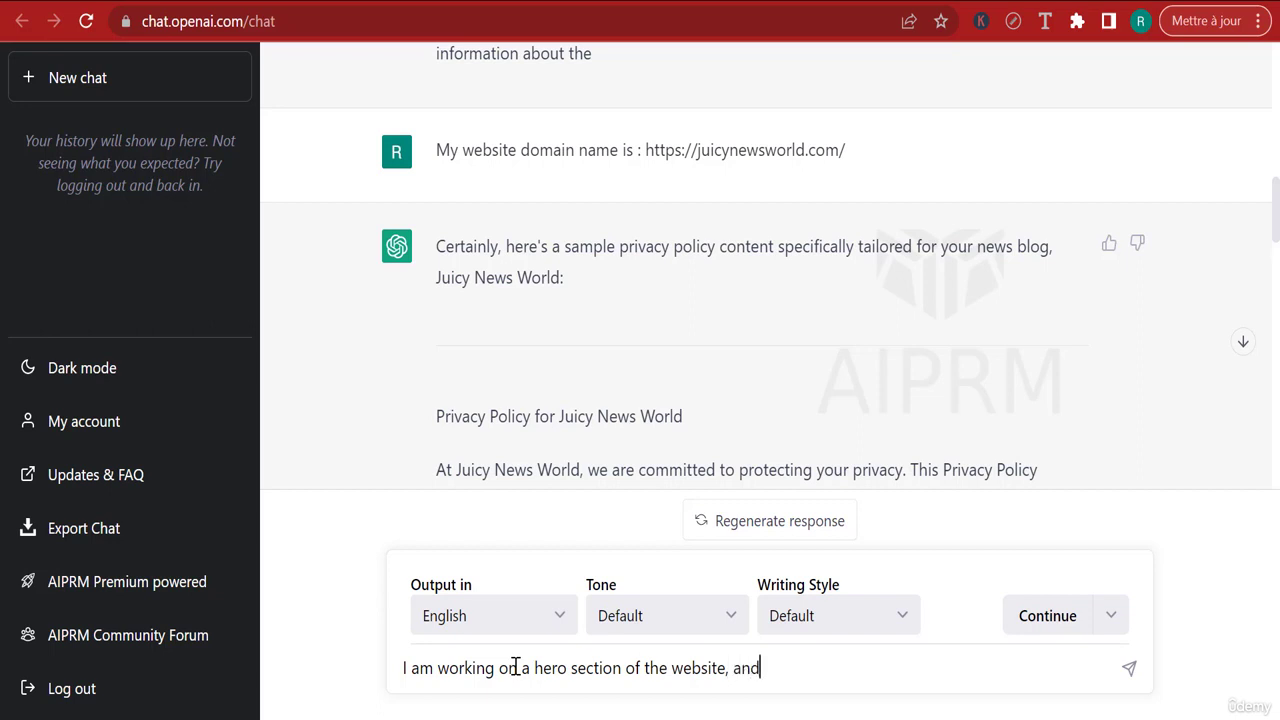
{"action": "type", "text": " I need 2 headlines to put"}
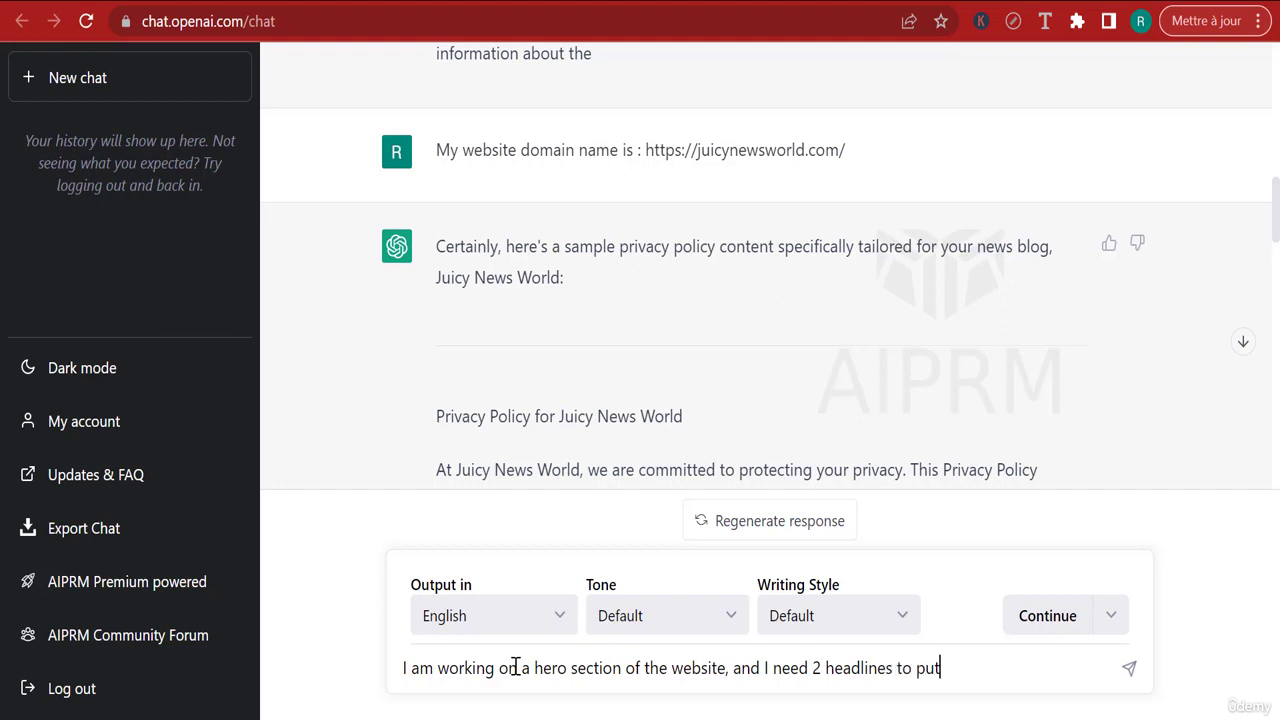
{"action": "type", "text": " on the hero sectio"}
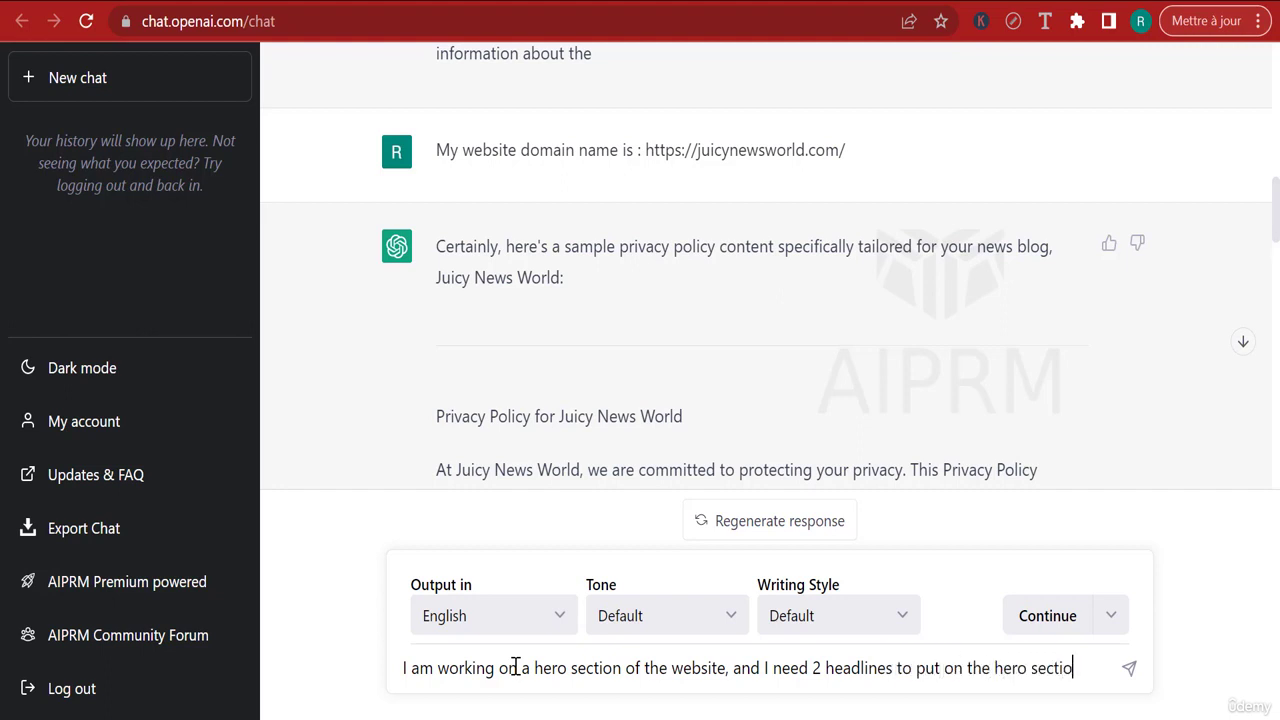
{"action": "type", "text": "n. Make them "}
{"action": "type", "text": "appeali"}
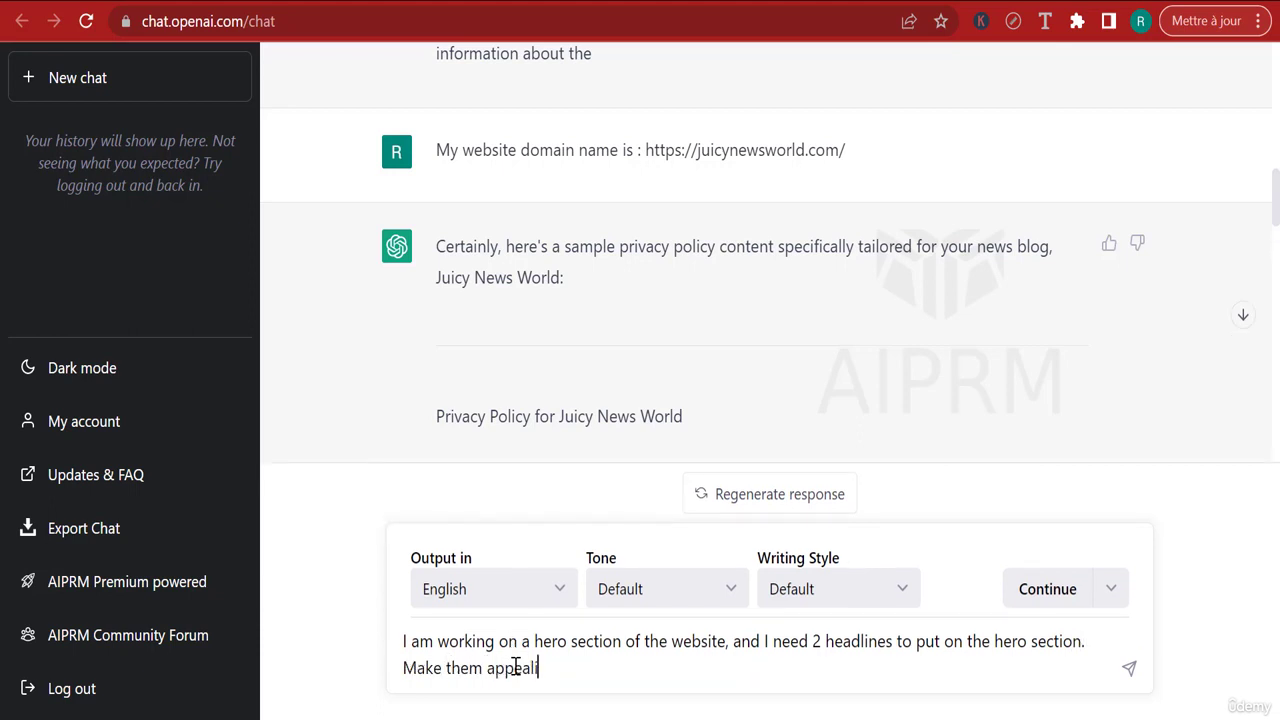
{"action": "type", "text": "ng for people interested in news"}
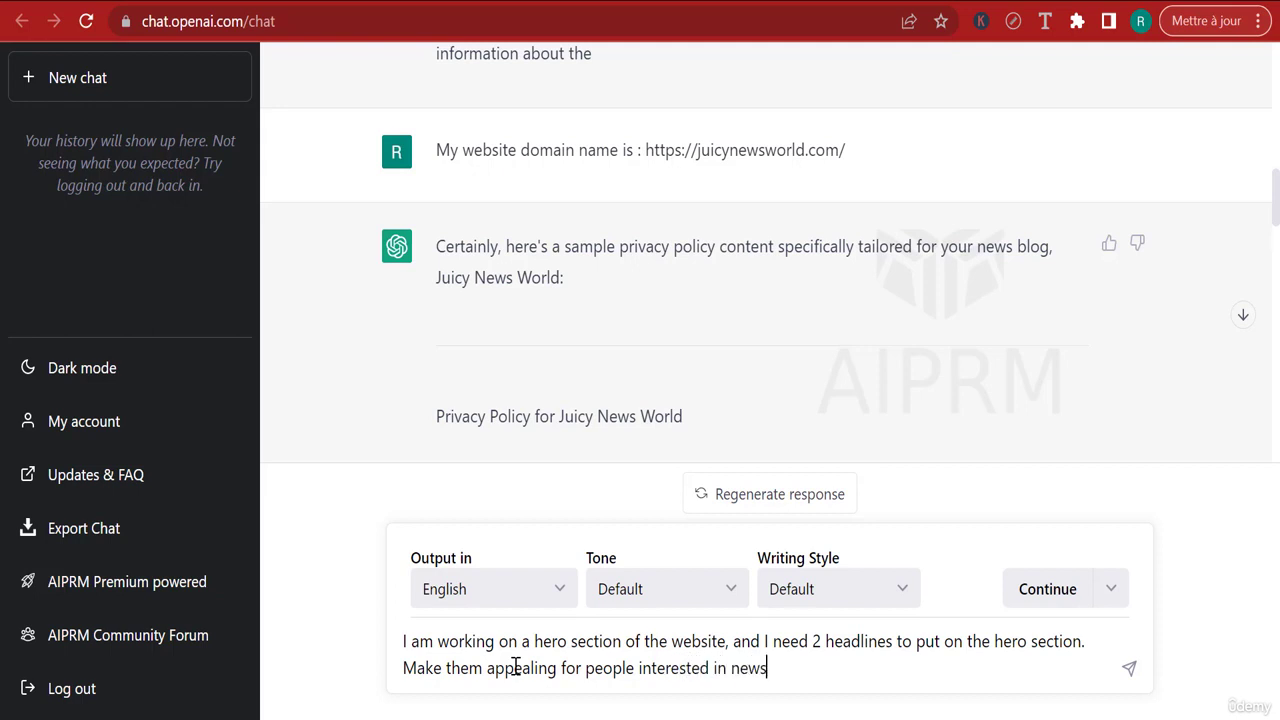
{"action": "key", "text": "Return"}
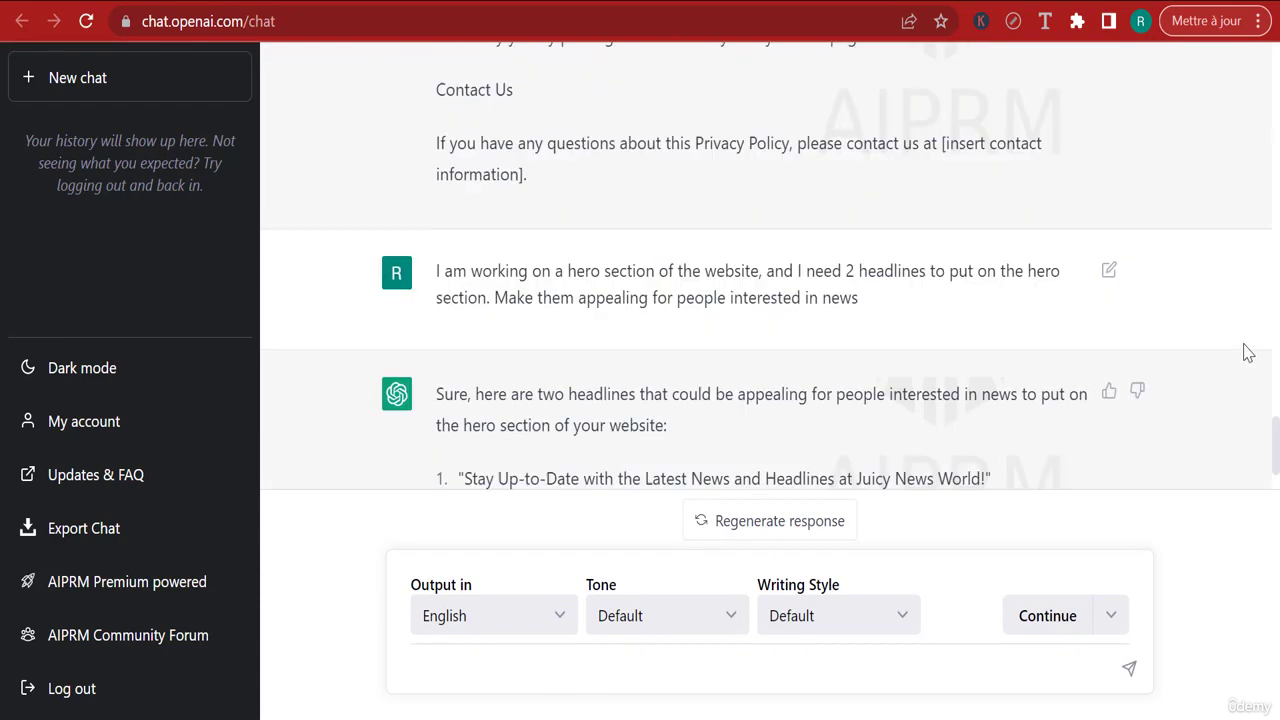
{"action": "scroll", "coordinate": [1051, 400], "scroll_direction": "down", "scroll_amount": 2}
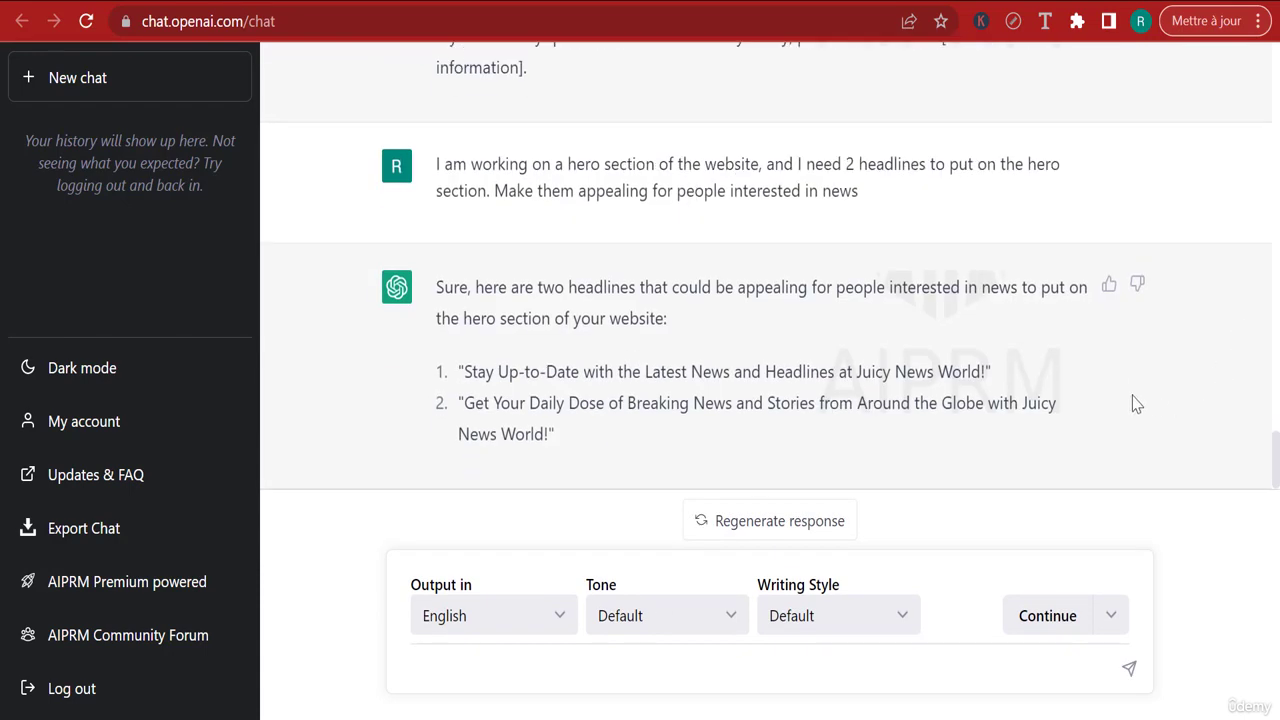
{"action": "left_click_drag", "start_coordinate": [982, 376], "coordinate": [466, 372]}
{"action": "right_click", "coordinate": [497, 368]}
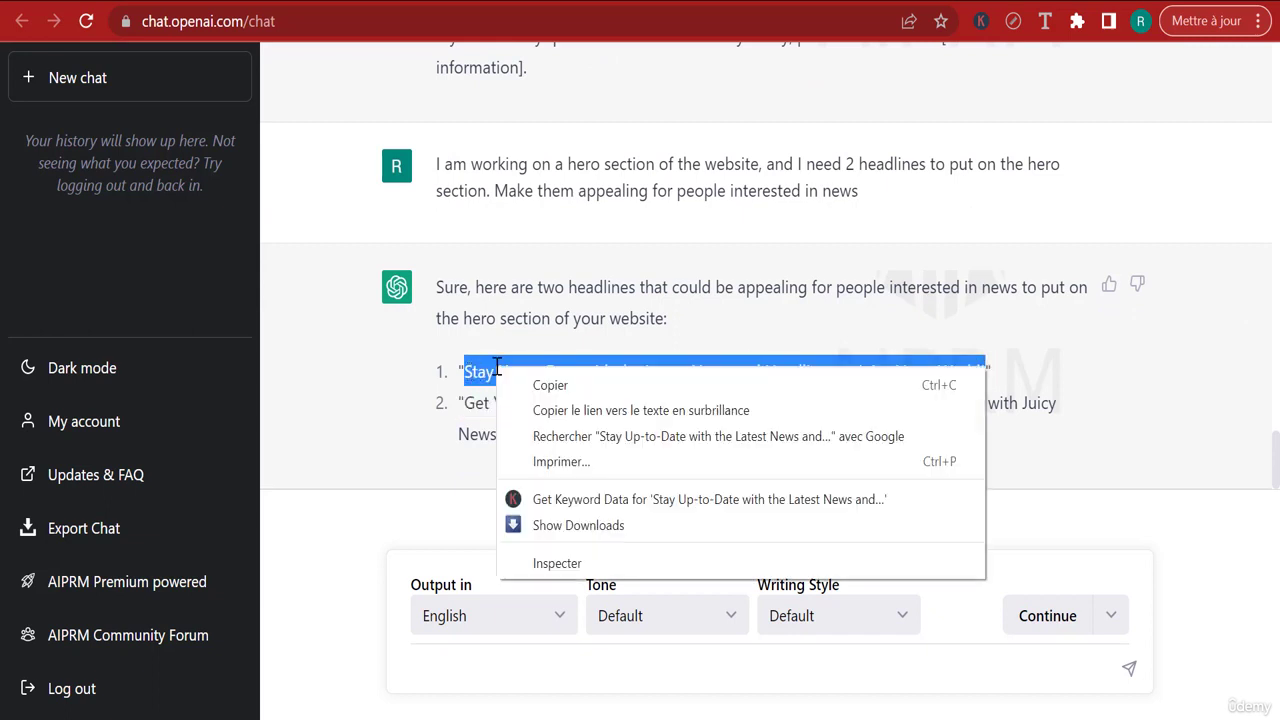
{"action": "left_click", "coordinate": [849, 315]}
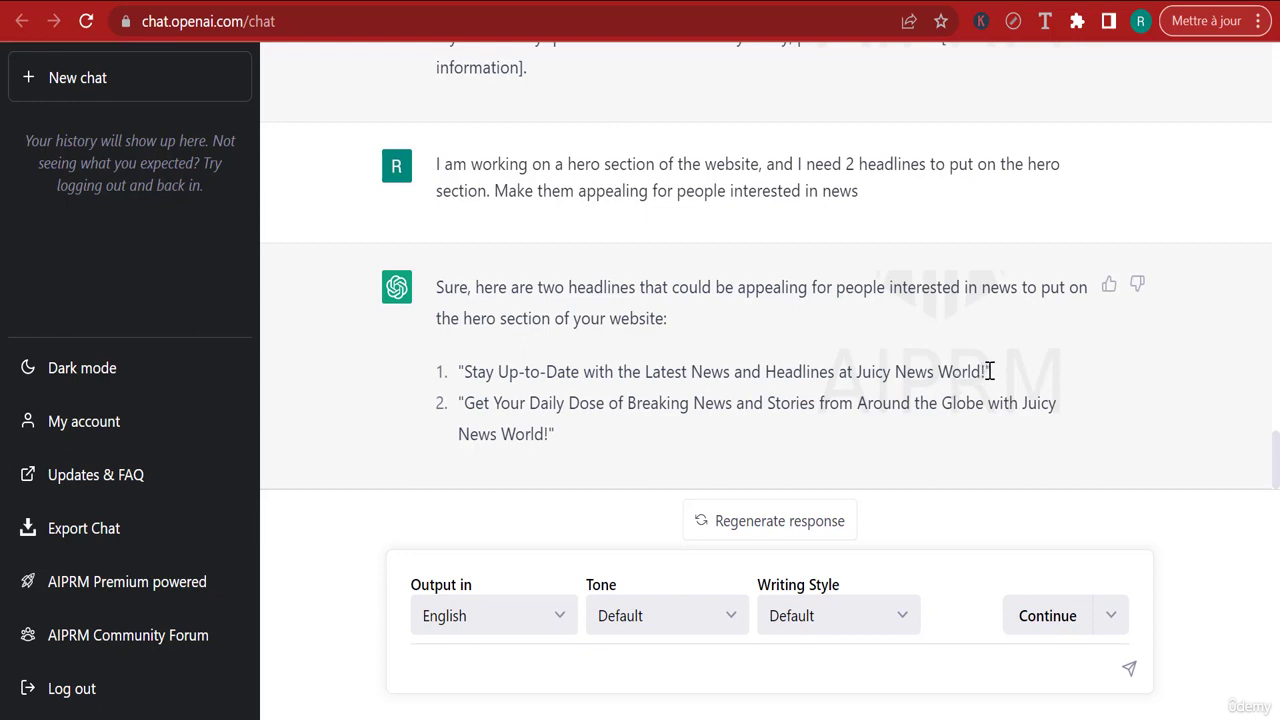
Copy the first suggested headline, "Stay Up-to-Date with the Latest News and Headlines at Juicy News World!", without its quotation marks.
{"action": "left_click_drag", "start_coordinate": [989, 371], "coordinate": [467, 379]}
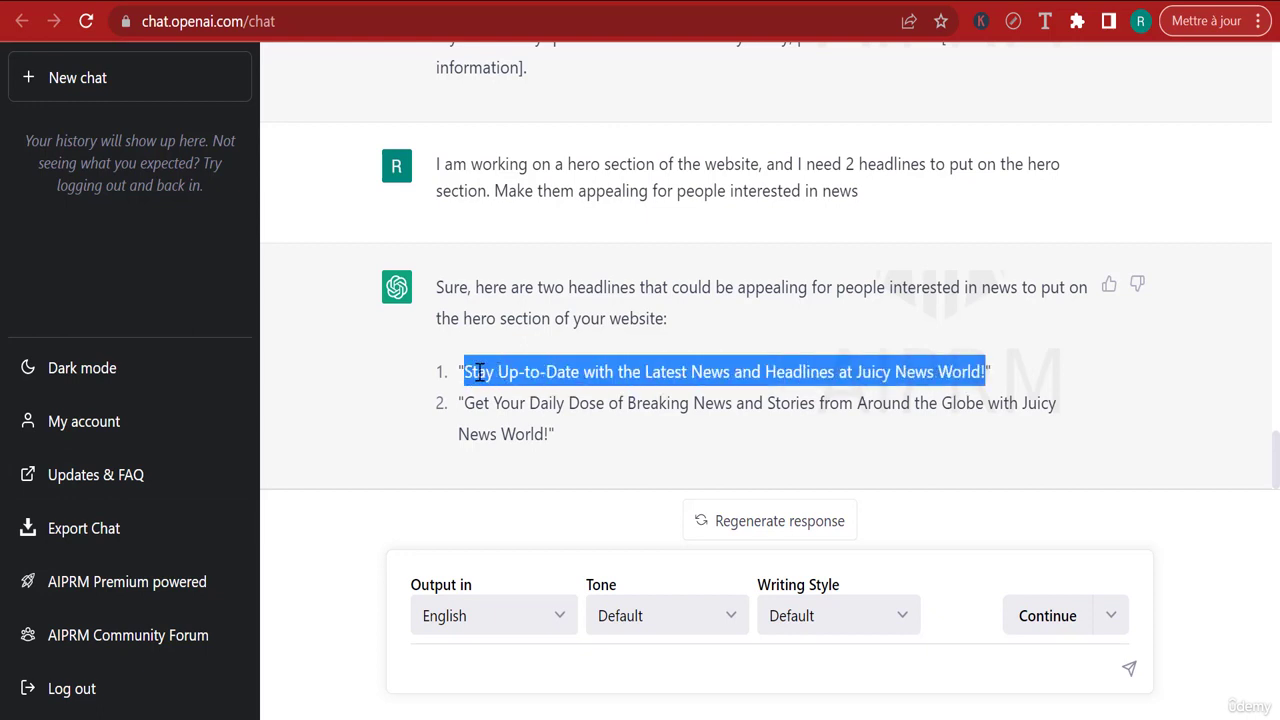
{"action": "right_click", "coordinate": [485, 373]}
{"action": "left_click", "coordinate": [543, 391]}
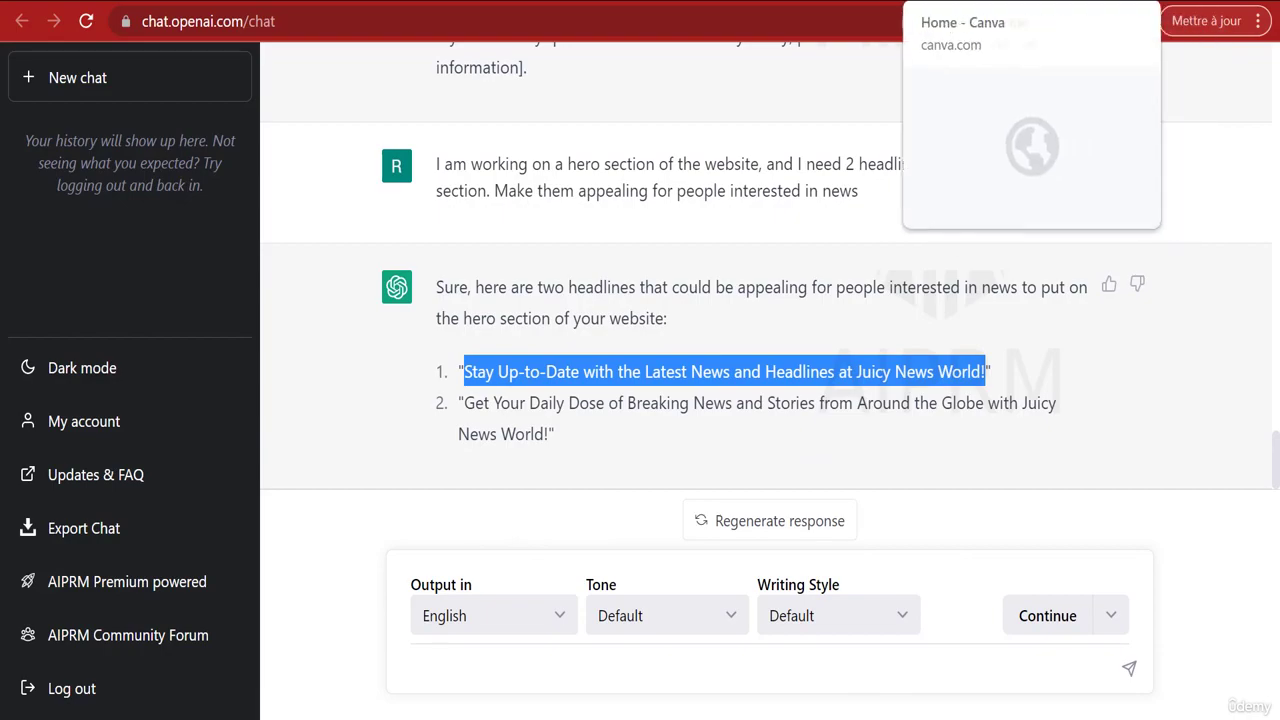
Switch to the Elementor editor and replace the "Explore the Colourful World" heading's title with the copied headline.
{"action": "key", "text": "alt+Tab"}
{"action": "key", "text": "alt+Tab"}
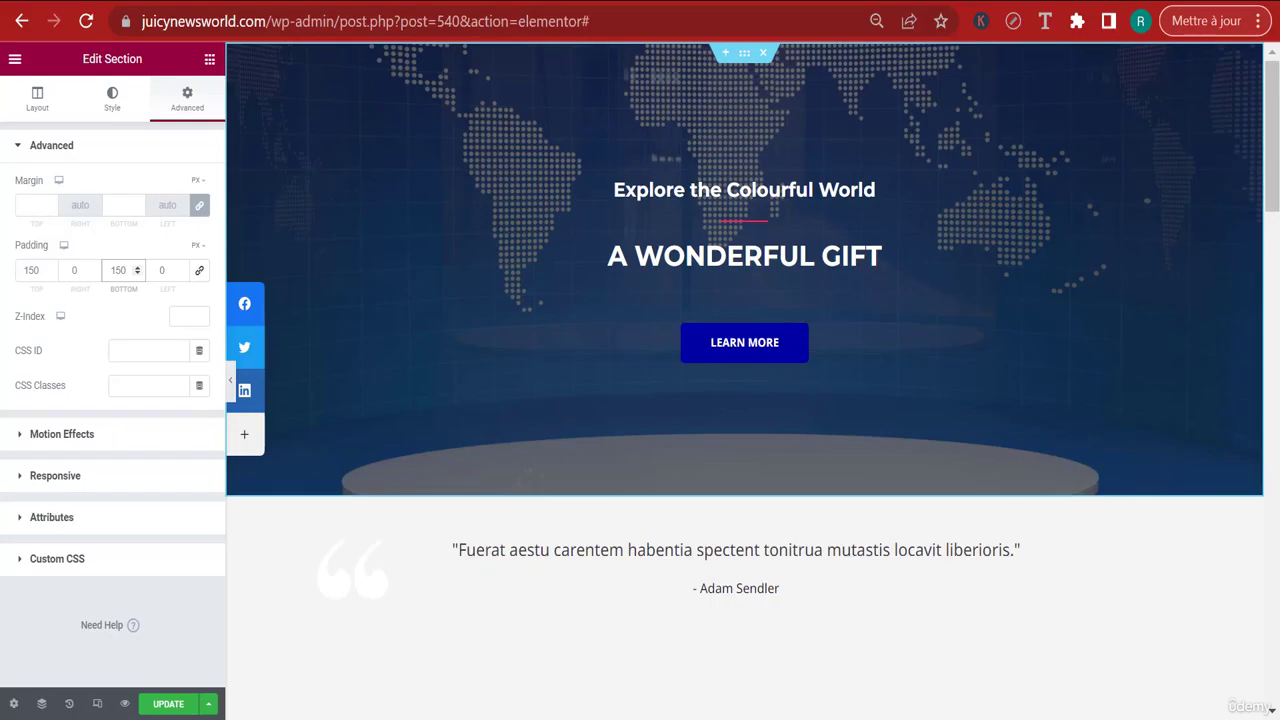
{"action": "left_click", "coordinate": [1026, 192]}
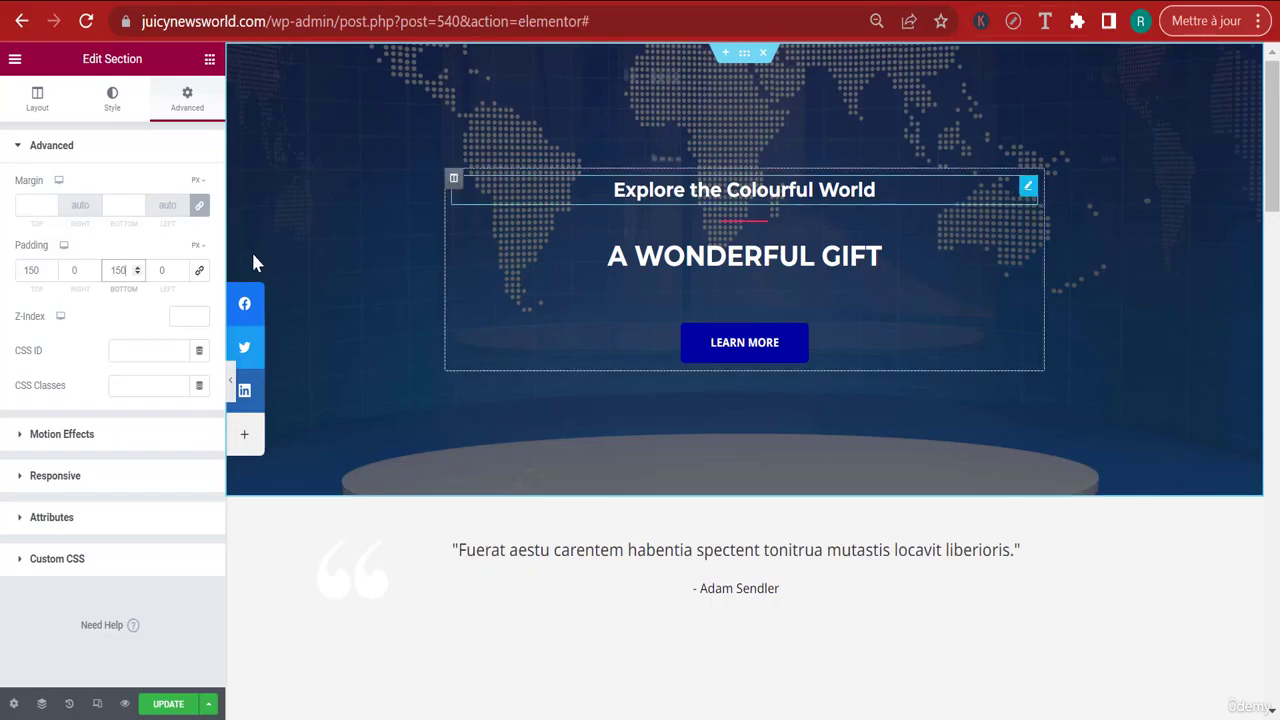
{"action": "triple_click", "coordinate": [171, 230]}
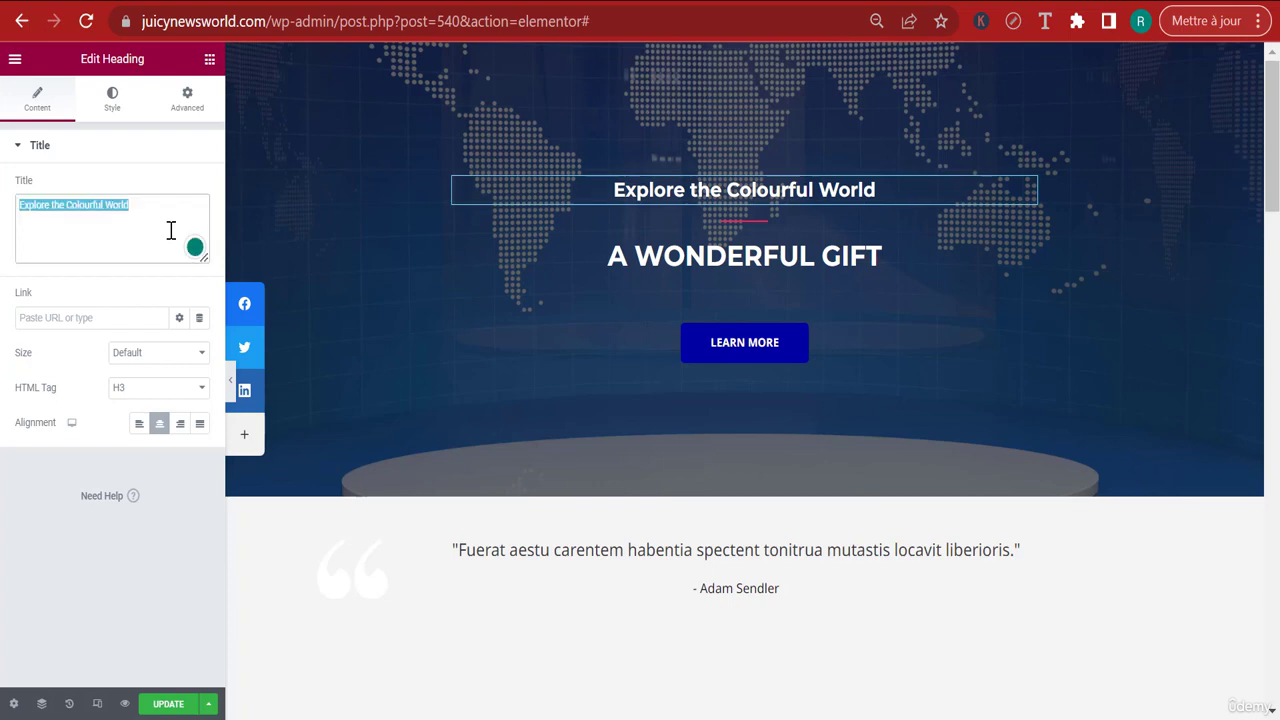
{"action": "key", "text": "ctrl+v"}
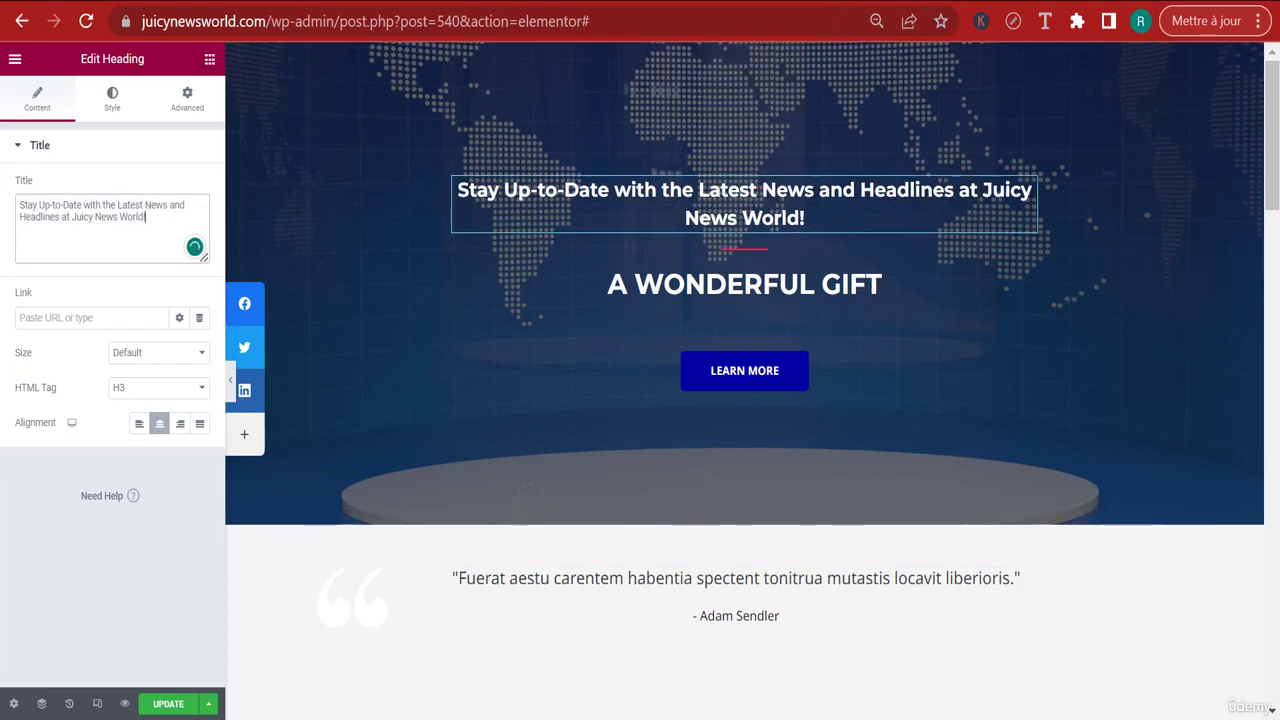
Switch to ChatGPT and copy the second headline, "Get Your Daily Dose of Breaking News and Stories from Around the Globe with Juicy News World!".
{"action": "left_click", "coordinate": [820, 3]}
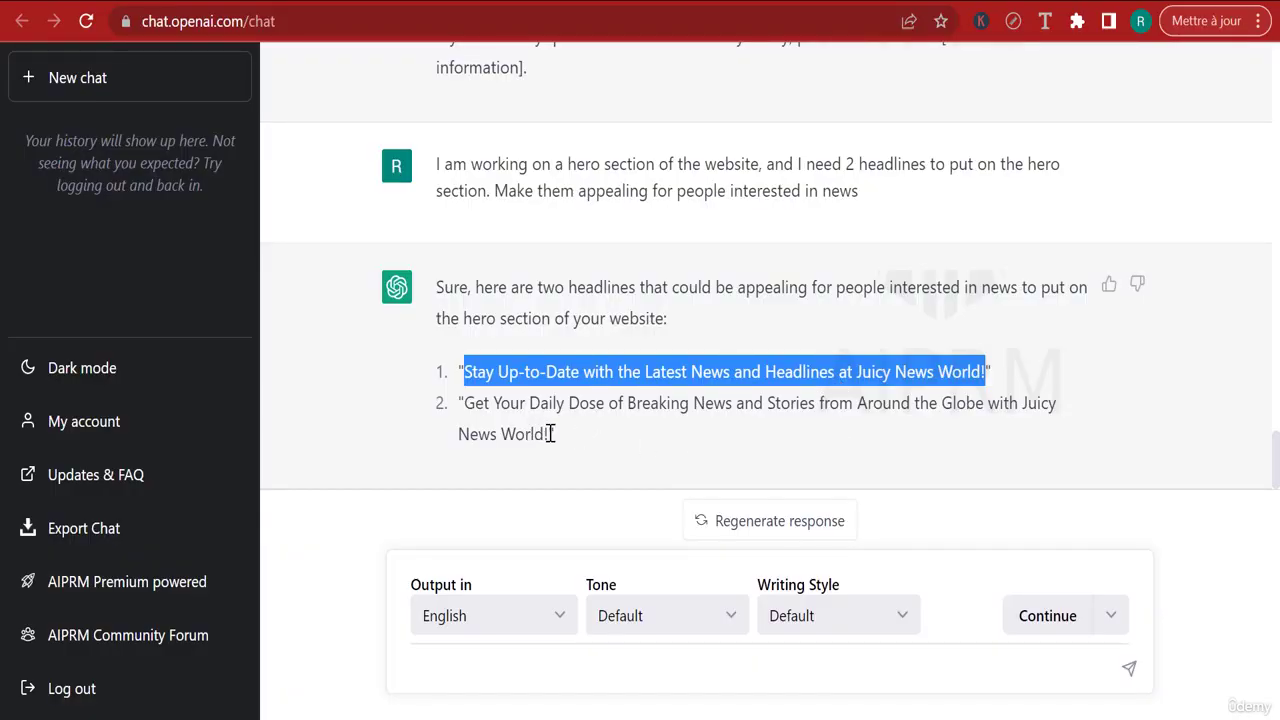
{"action": "left_click_drag", "start_coordinate": [550, 434], "coordinate": [463, 403]}
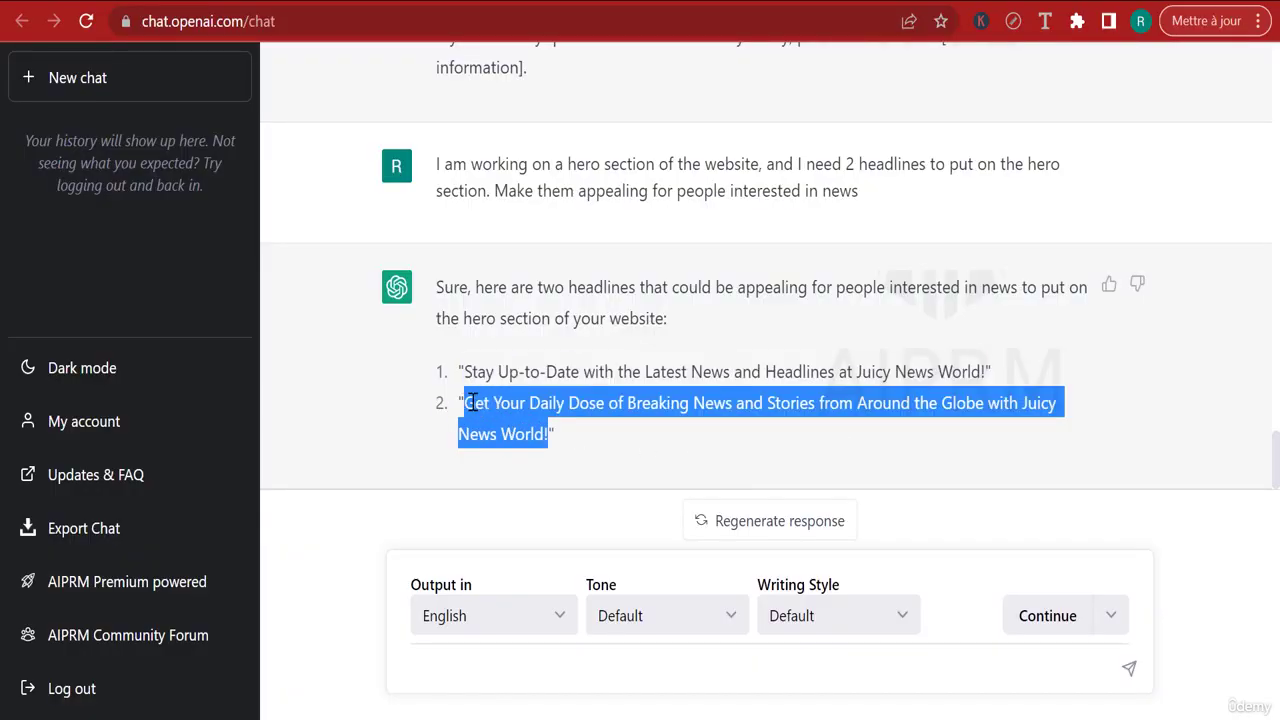
{"action": "right_click", "coordinate": [470, 405]}
{"action": "left_click", "coordinate": [470, 421]}
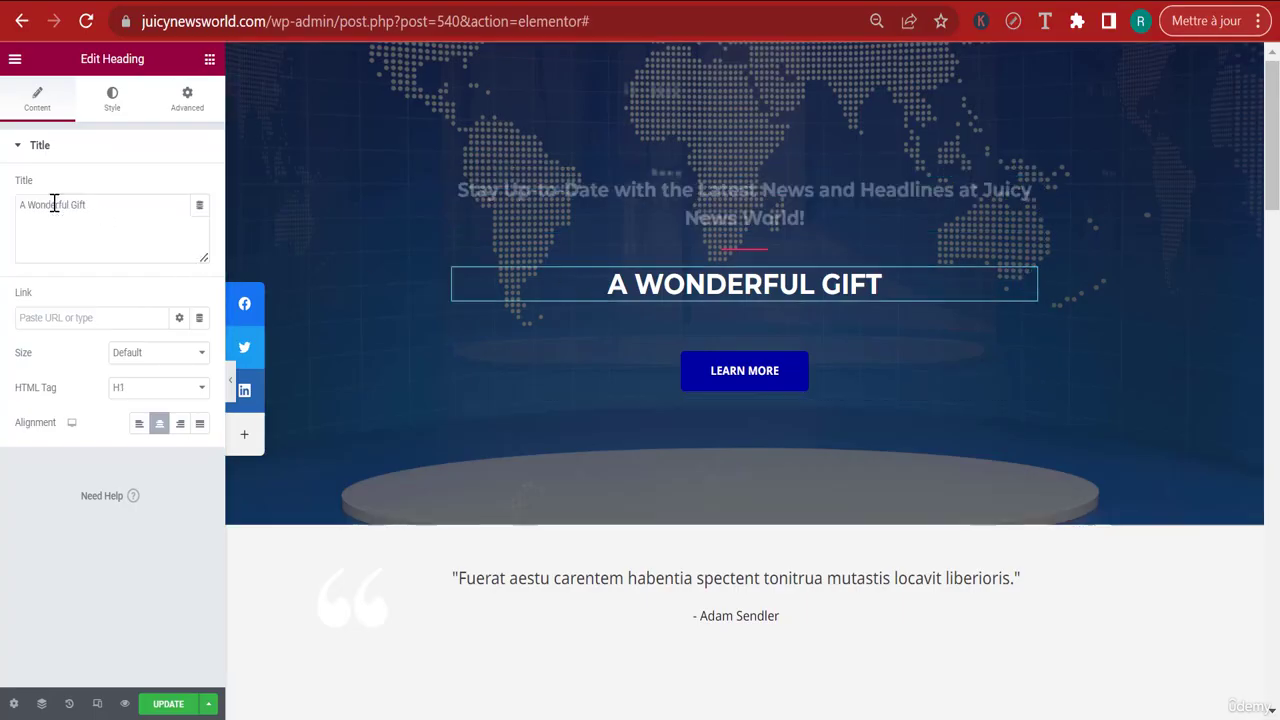
Replace the "A Wonderful Gift" heading's title with the copied second headline and set its font size to 50 px.
{"action": "triple_click", "coordinate": [55, 205]}
{"action": "key", "text": "ctrl+v"}
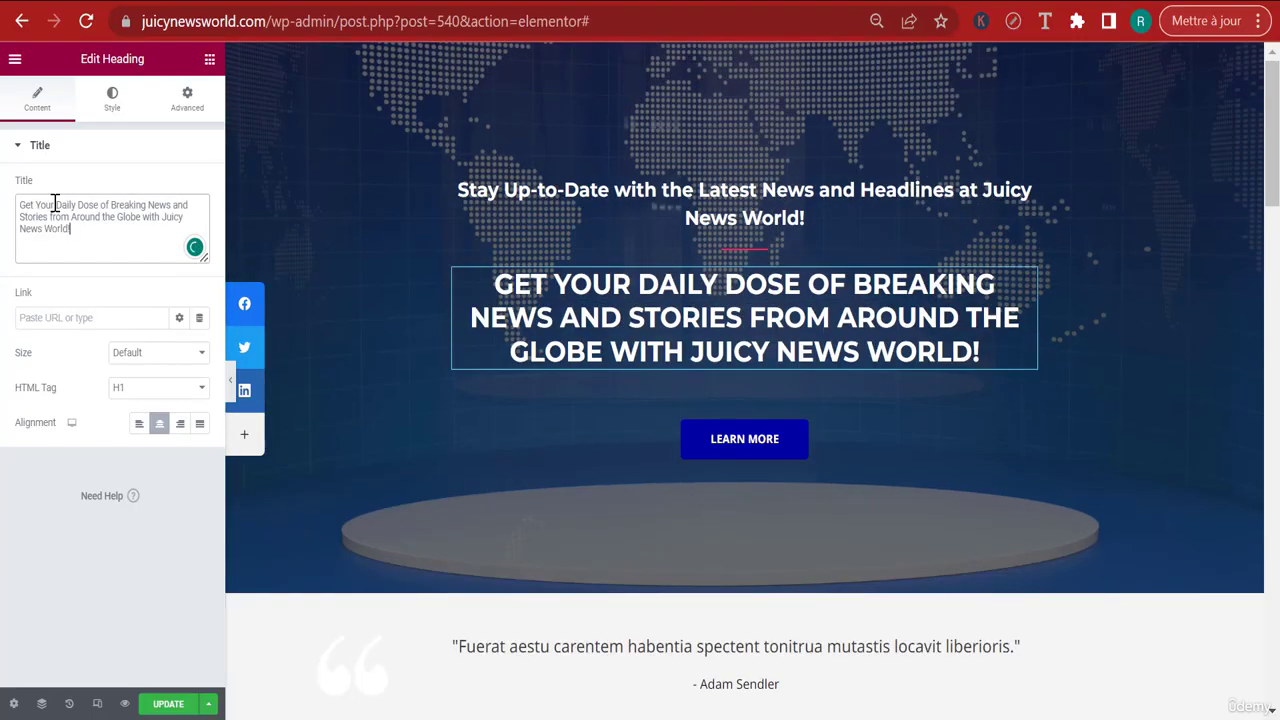
{"action": "left_click", "coordinate": [113, 100]}
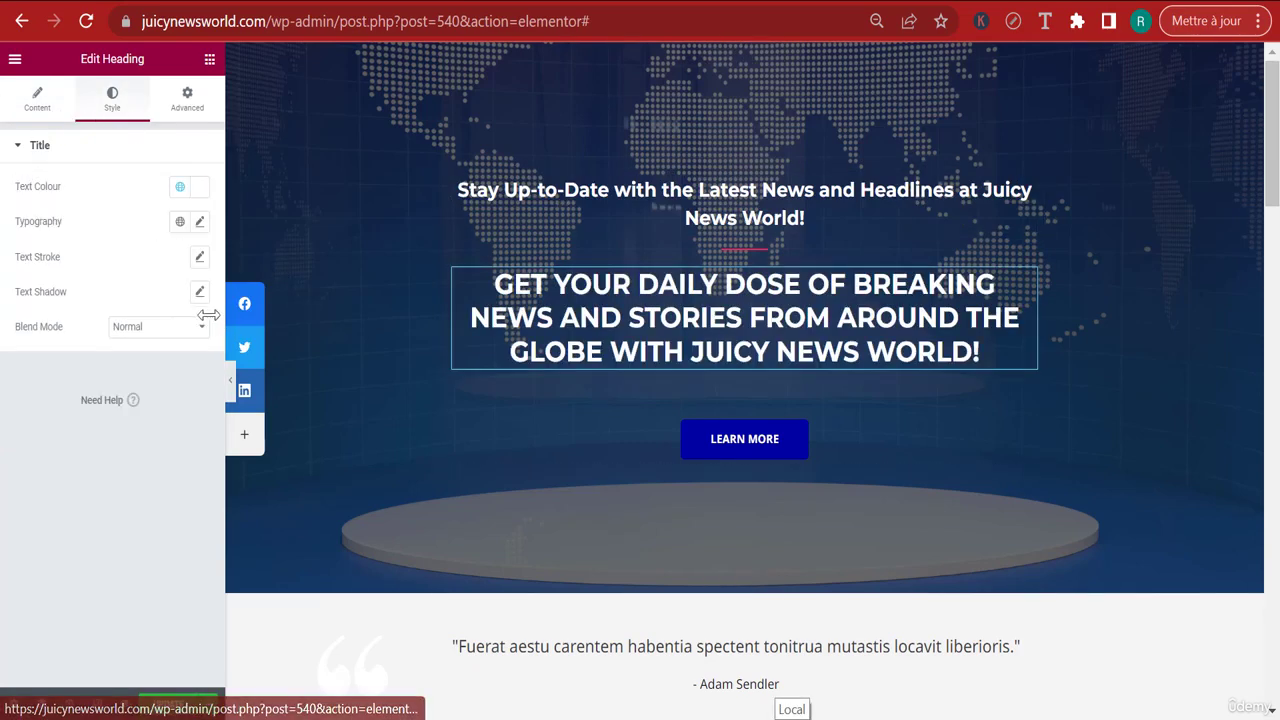
{"action": "left_click", "coordinate": [199, 226]}
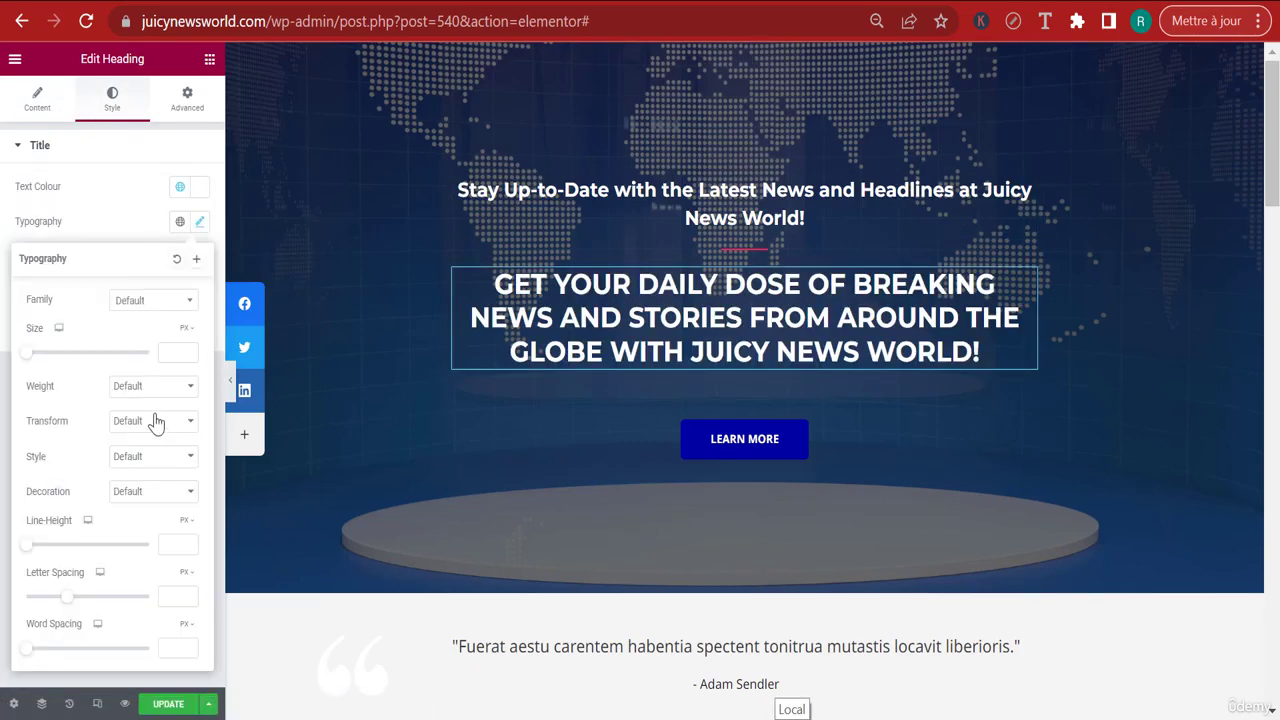
{"action": "left_click", "coordinate": [173, 353]}
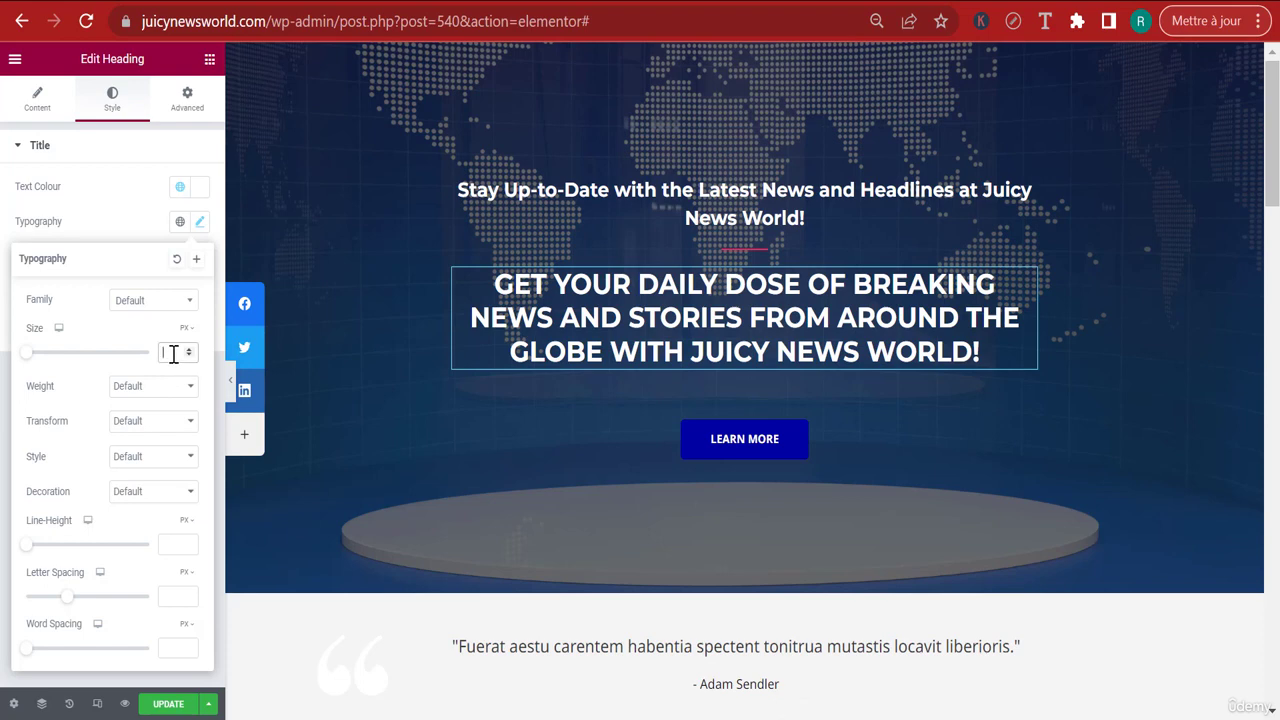
{"action": "type", "text": "50"}
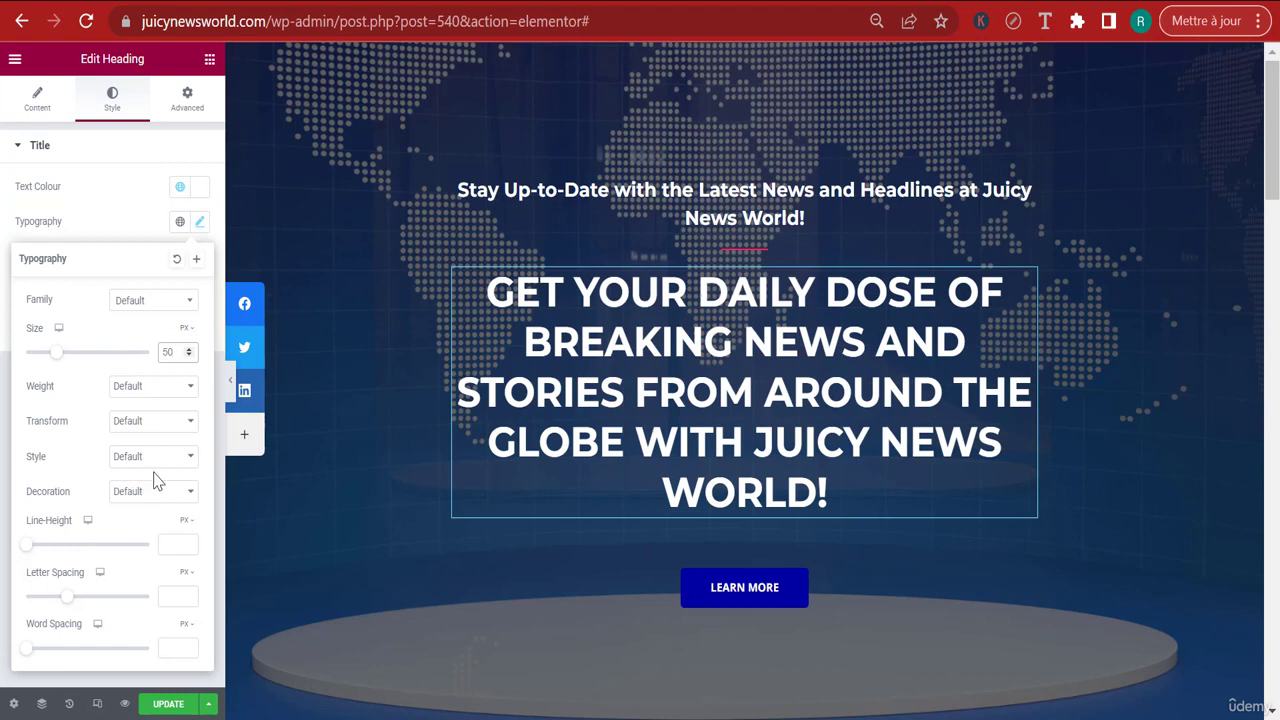
Set the main heading's text transform to Capitalise, and compare it with the hero section of the localhost:10011 site.
{"action": "left_click", "coordinate": [160, 424]}
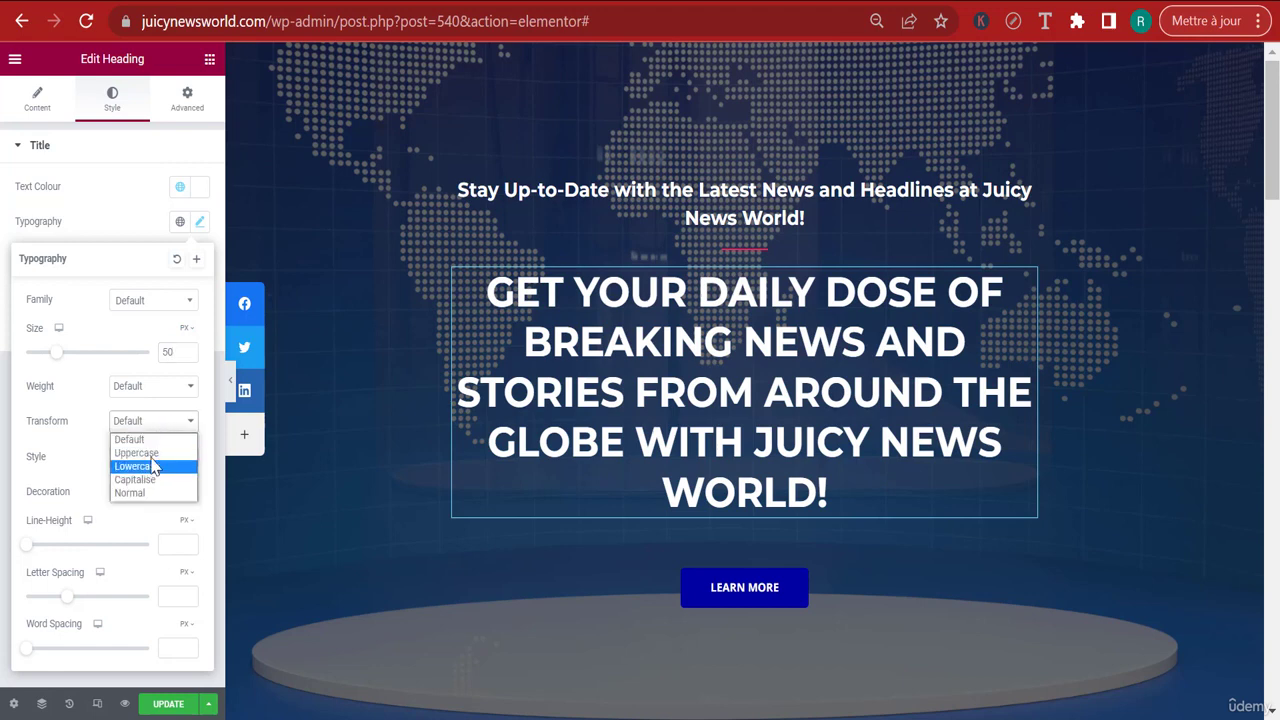
{"action": "key", "text": "Escape"}
{"action": "key", "text": "Down"}
{"action": "key", "text": "Down"}
{"action": "key", "text": "Down"}
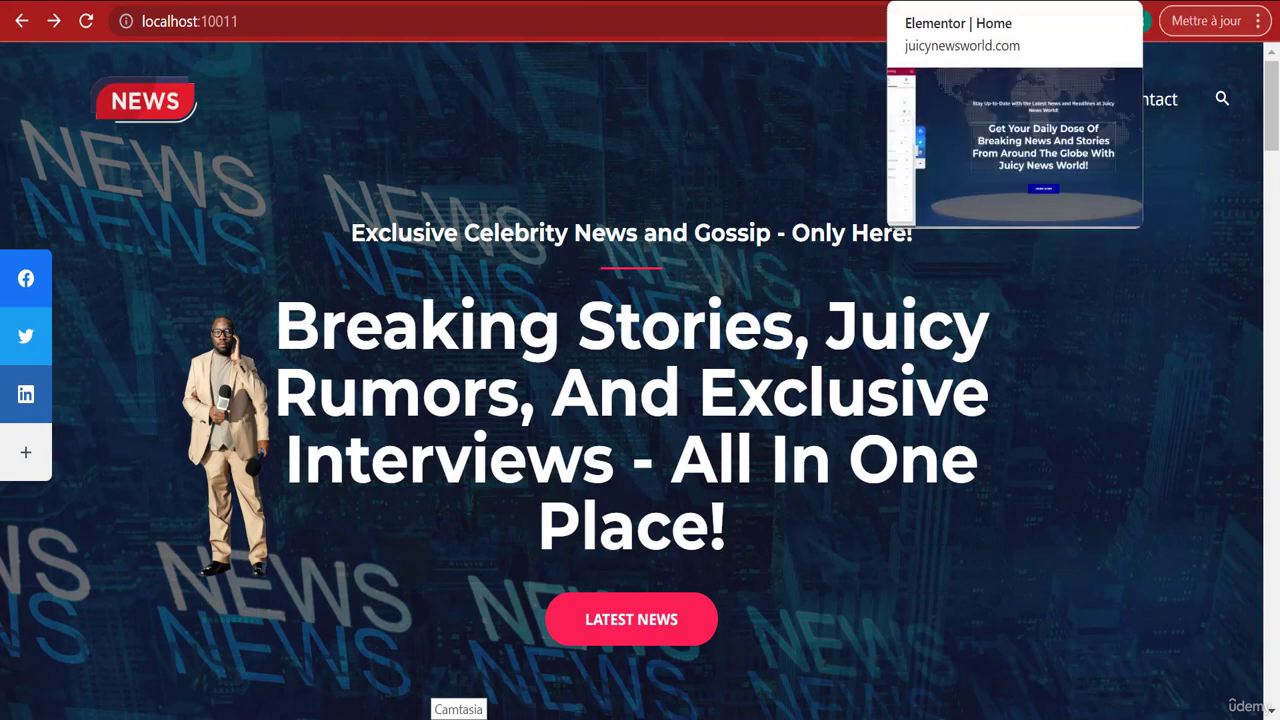
Return to the Elementor editor, set the main heading's font size to 55 px and update the page.
{"action": "left_click", "coordinate": [940, 1]}
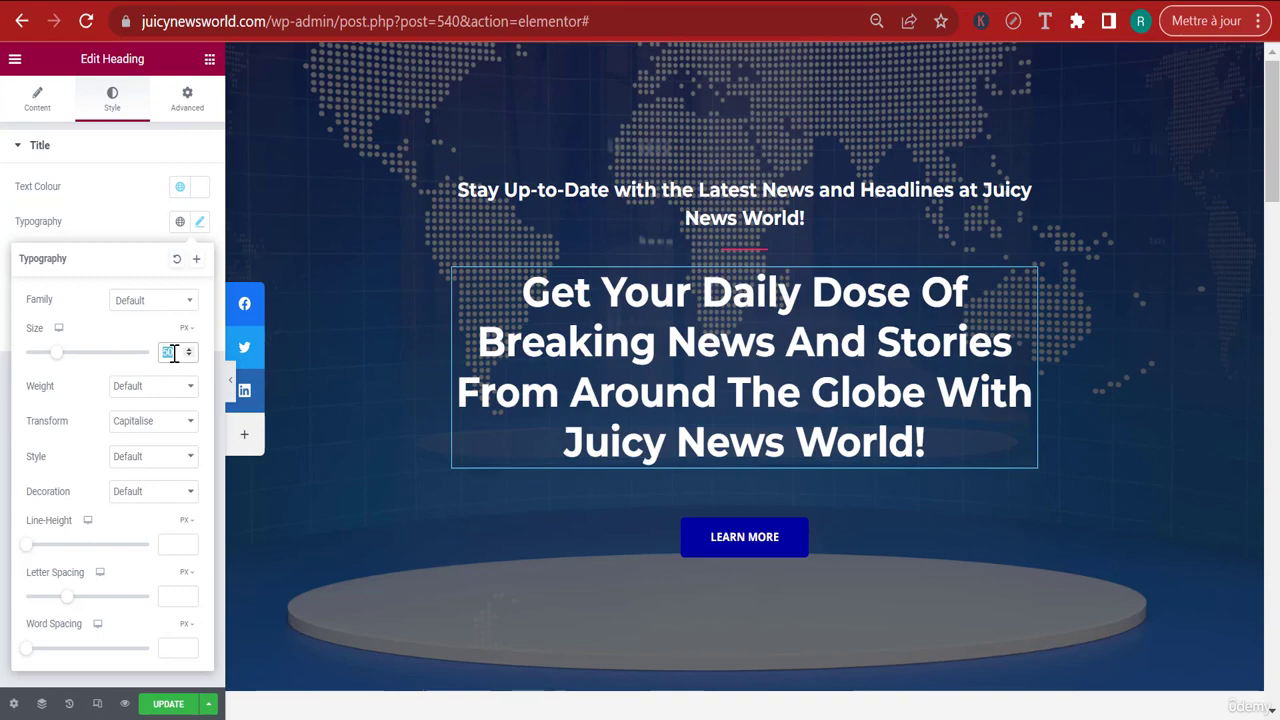
{"action": "type", "text": "55"}
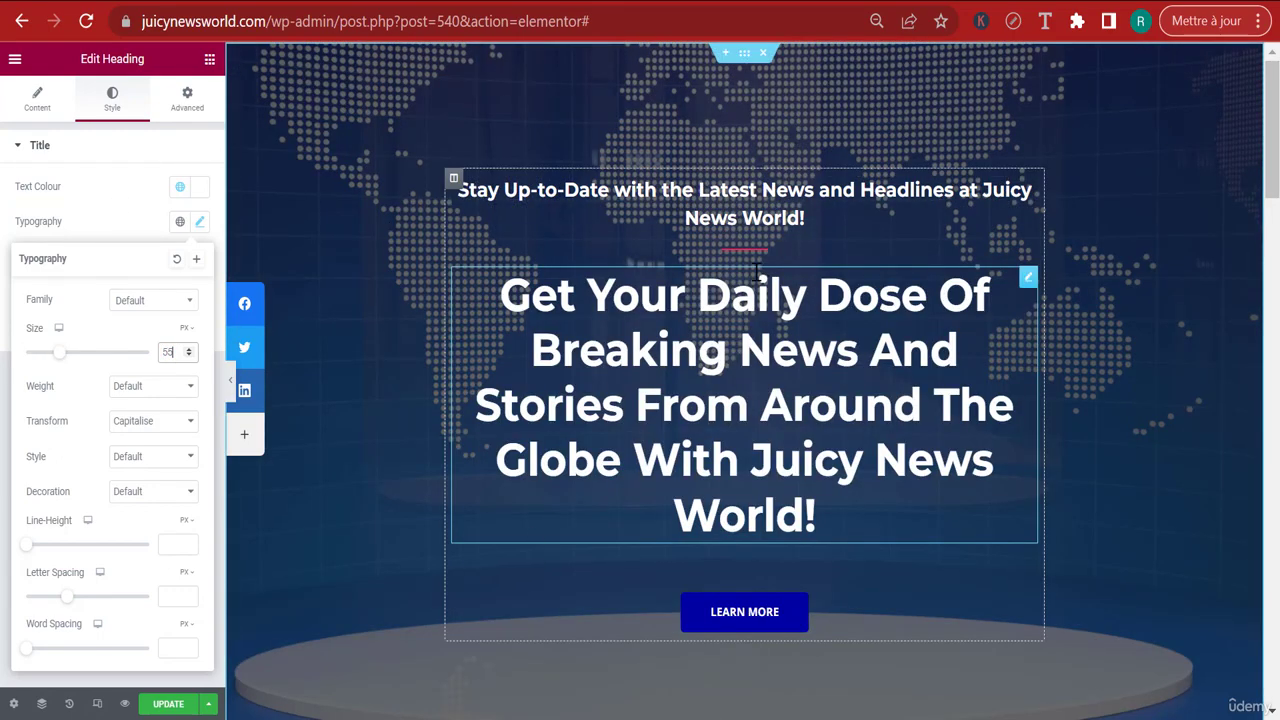
{"action": "left_click", "coordinate": [166, 703]}
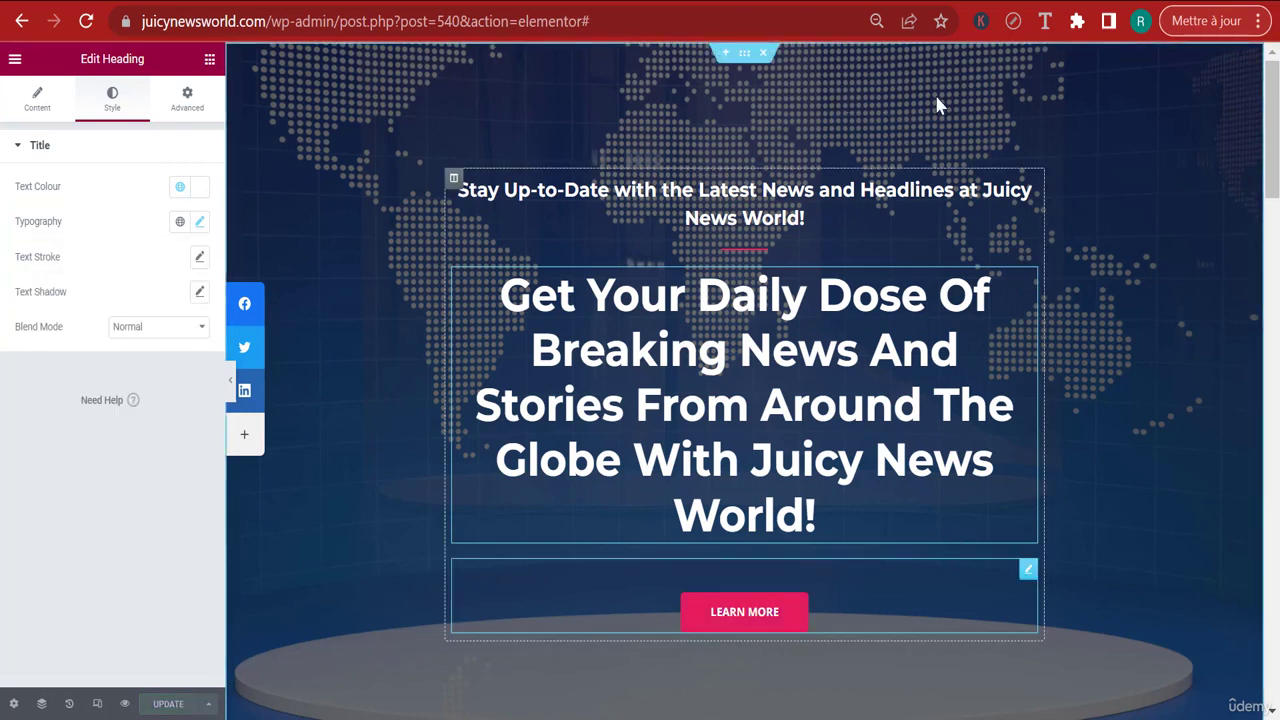
Switch to the localhost:10011 news site to examine its finished hero section.
{"action": "left_click", "coordinate": [960, 2]}
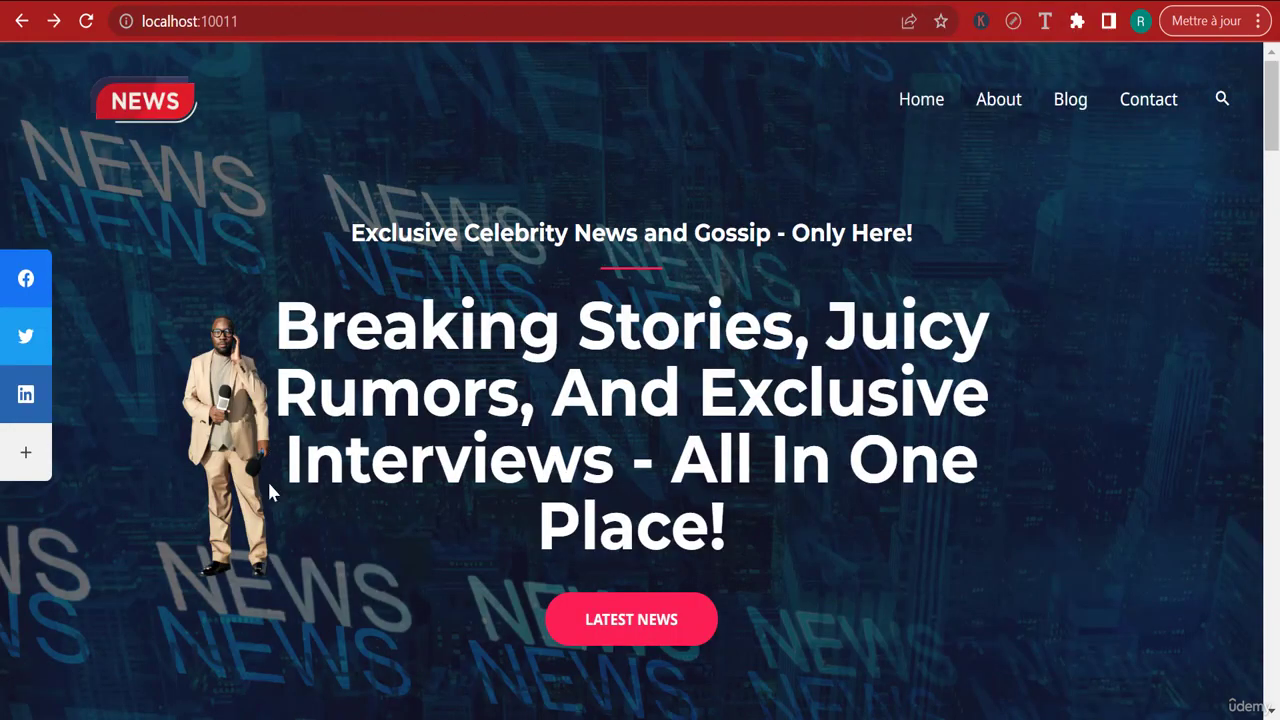